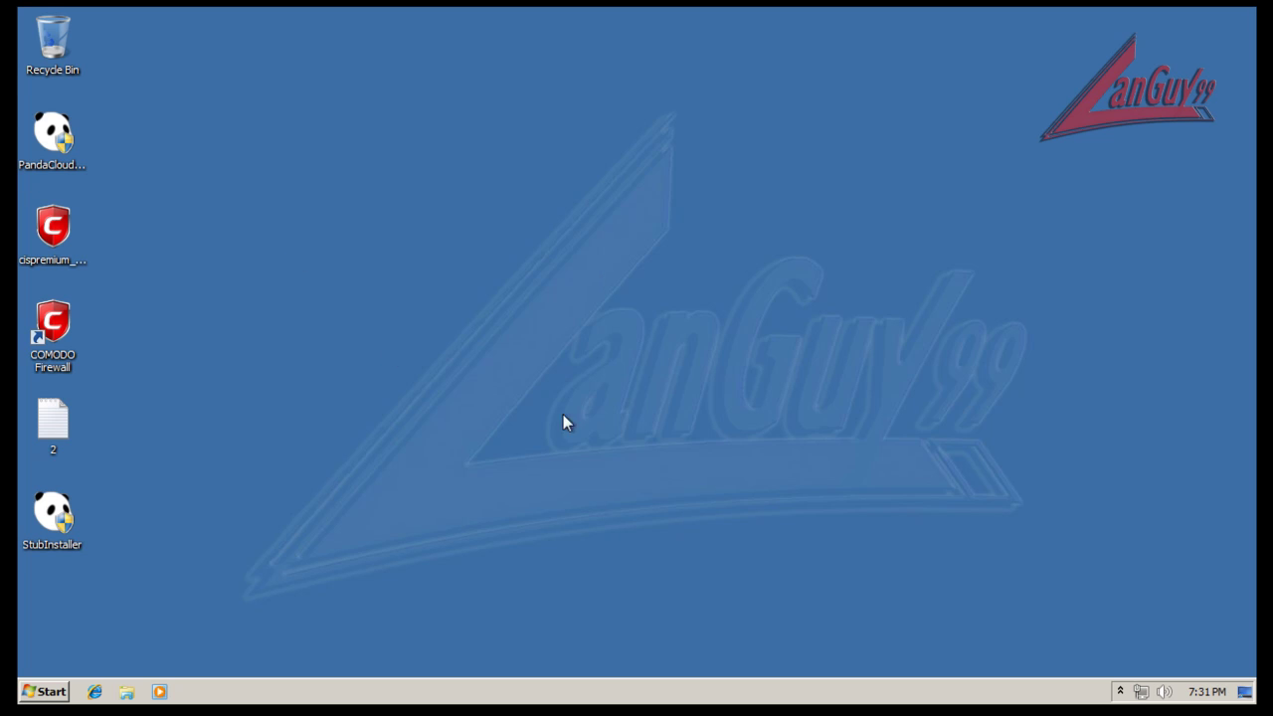
# Reveal the hidden notification-area icons so the COMODO tray icon is visible
pyautogui.click(1119, 693)
pyautogui.click(1005, 582)
pyautogui.click(1121, 694)
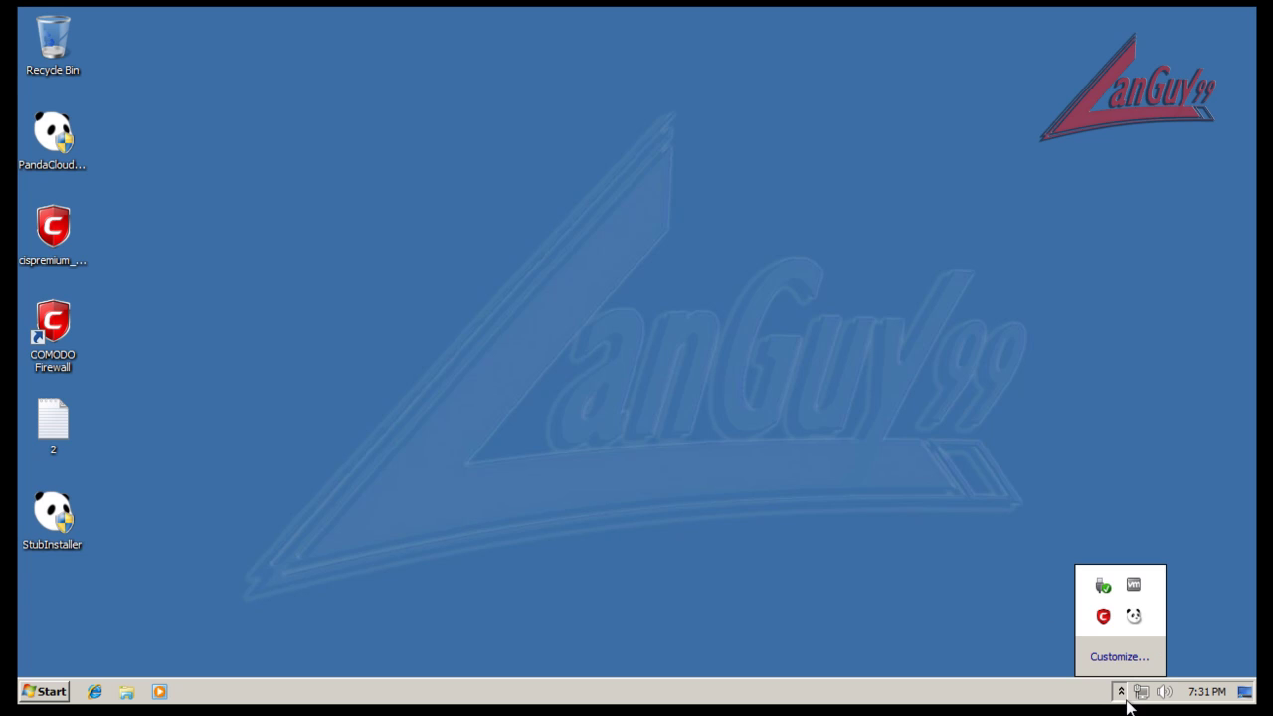
# Open COMODO Firewall, centre its window, and go to Defense+ Execution Control Settings
pyautogui.doubleClick(1104, 617)
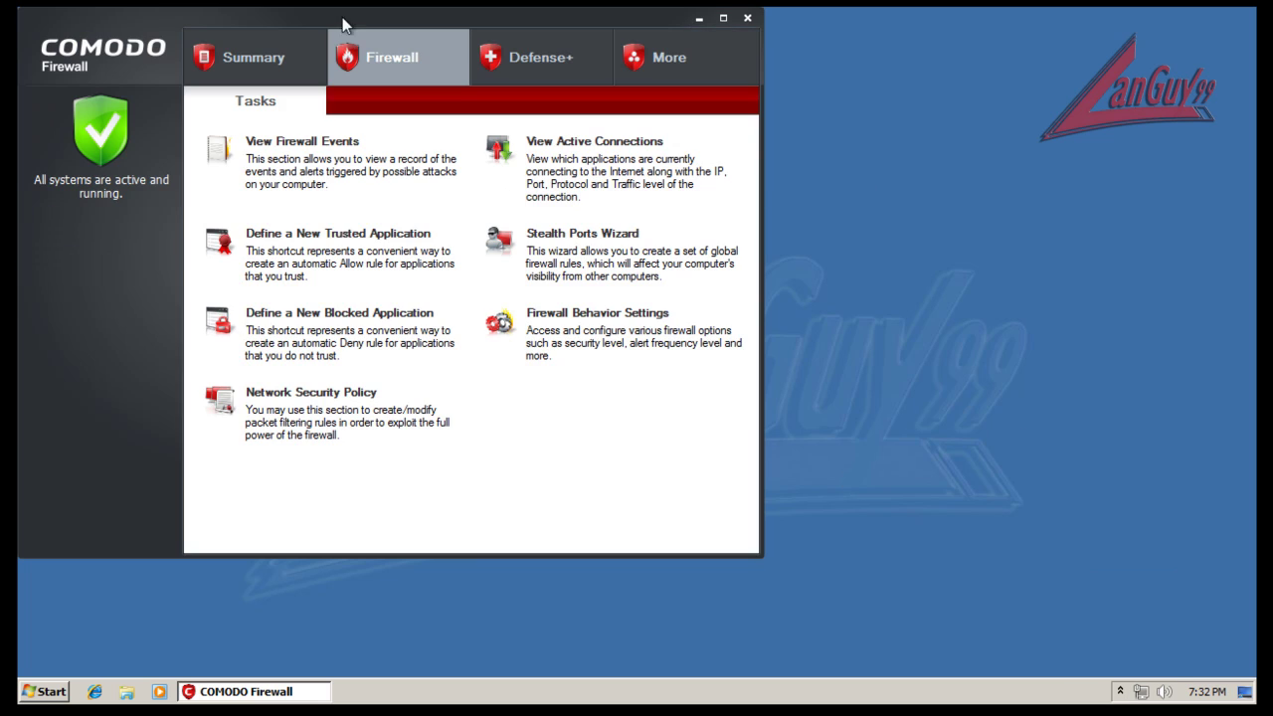
pyautogui.moveTo(370, 8); pyautogui.dragTo(616, 70)
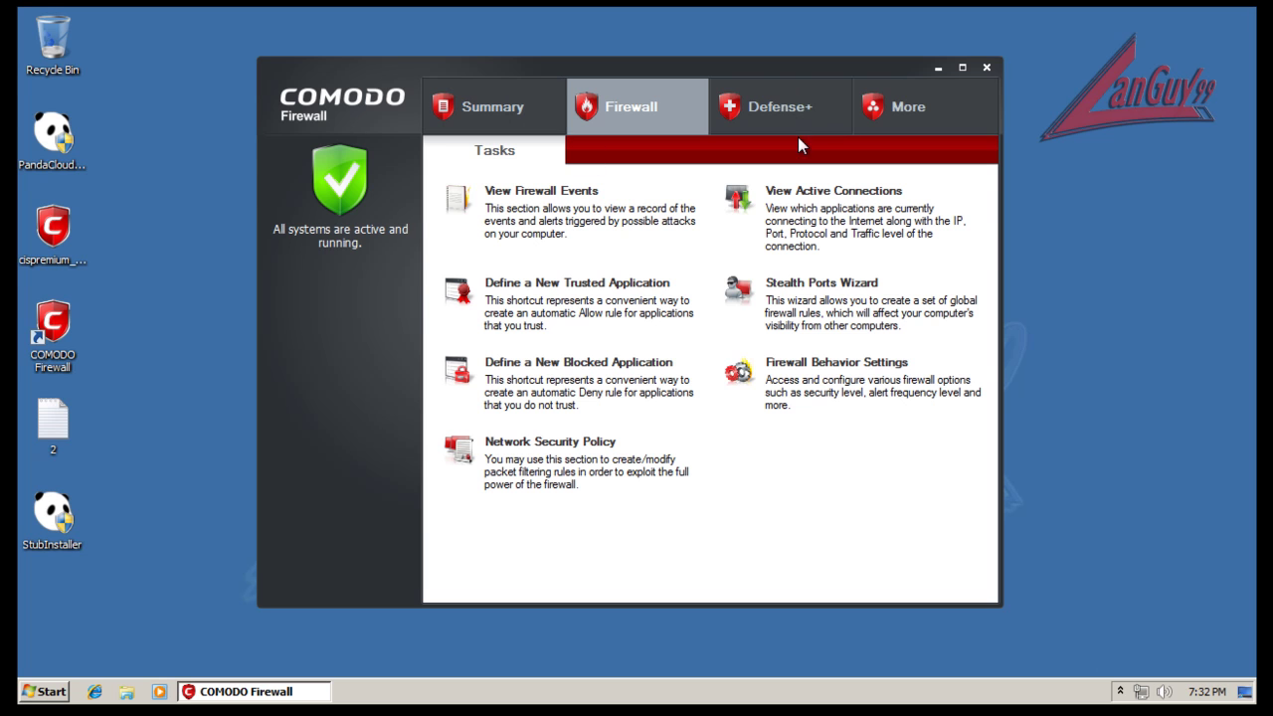
pyautogui.click(767, 110)
pyautogui.click(788, 324)
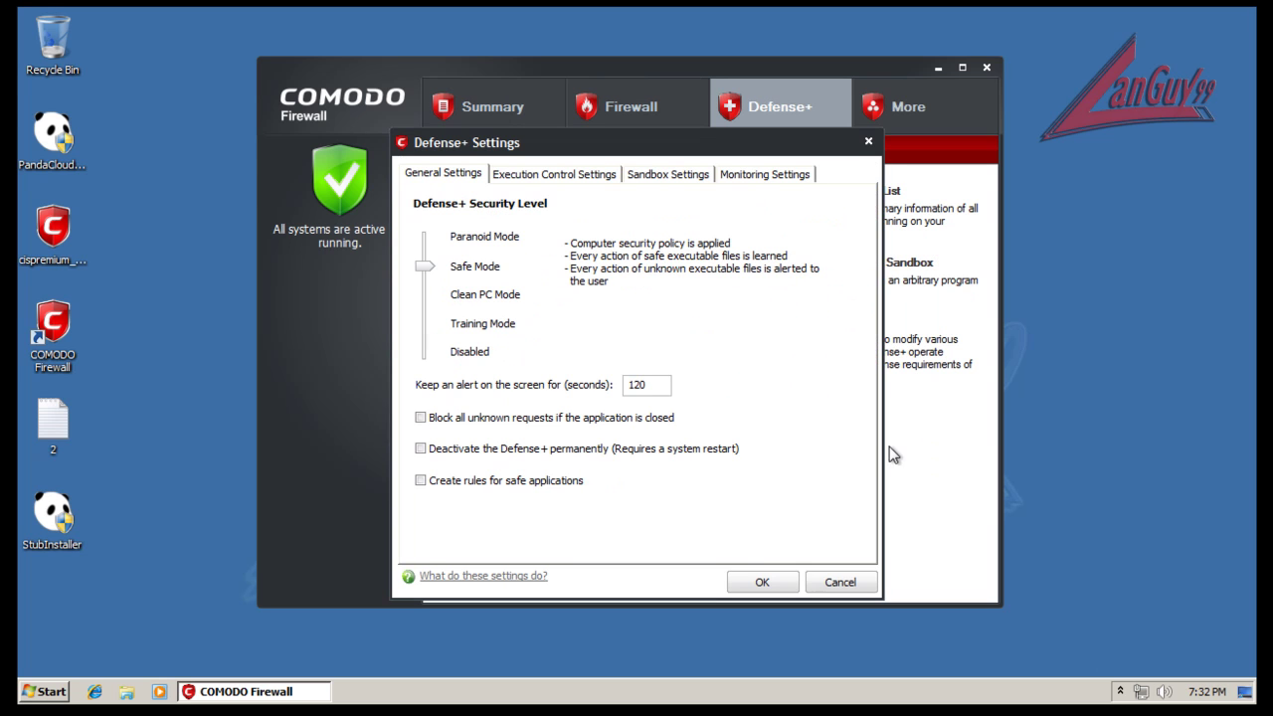
pyautogui.click(600, 177)
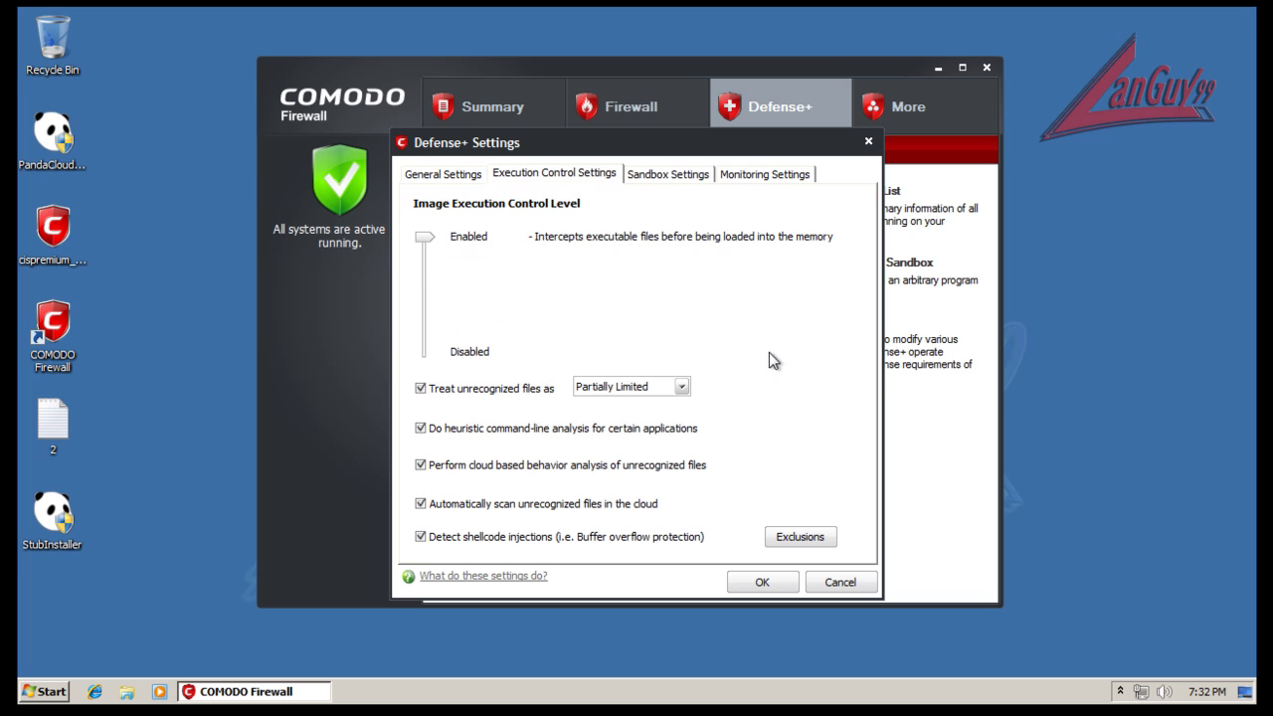
# Review the Exclusions list, cancel adding a running process, and apply to keep Panda Security excluded
pyautogui.click(801, 537)
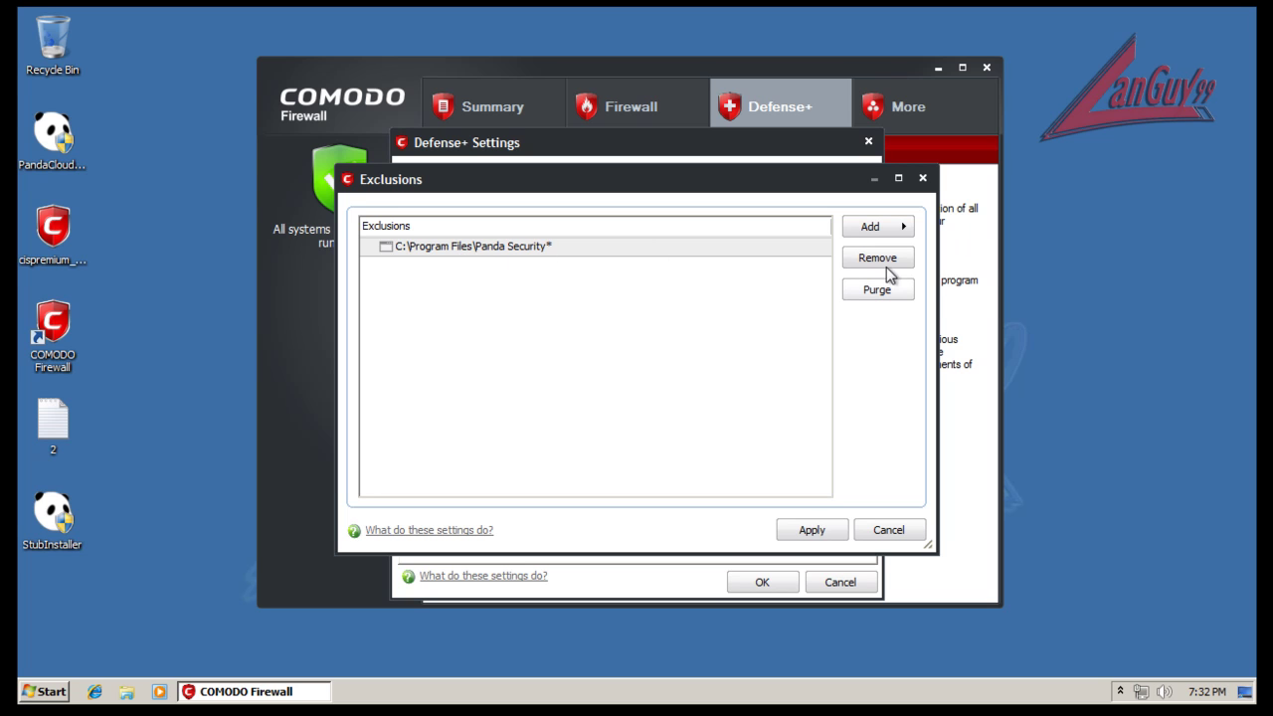
pyautogui.click(895, 228)
pyautogui.click(980, 248)
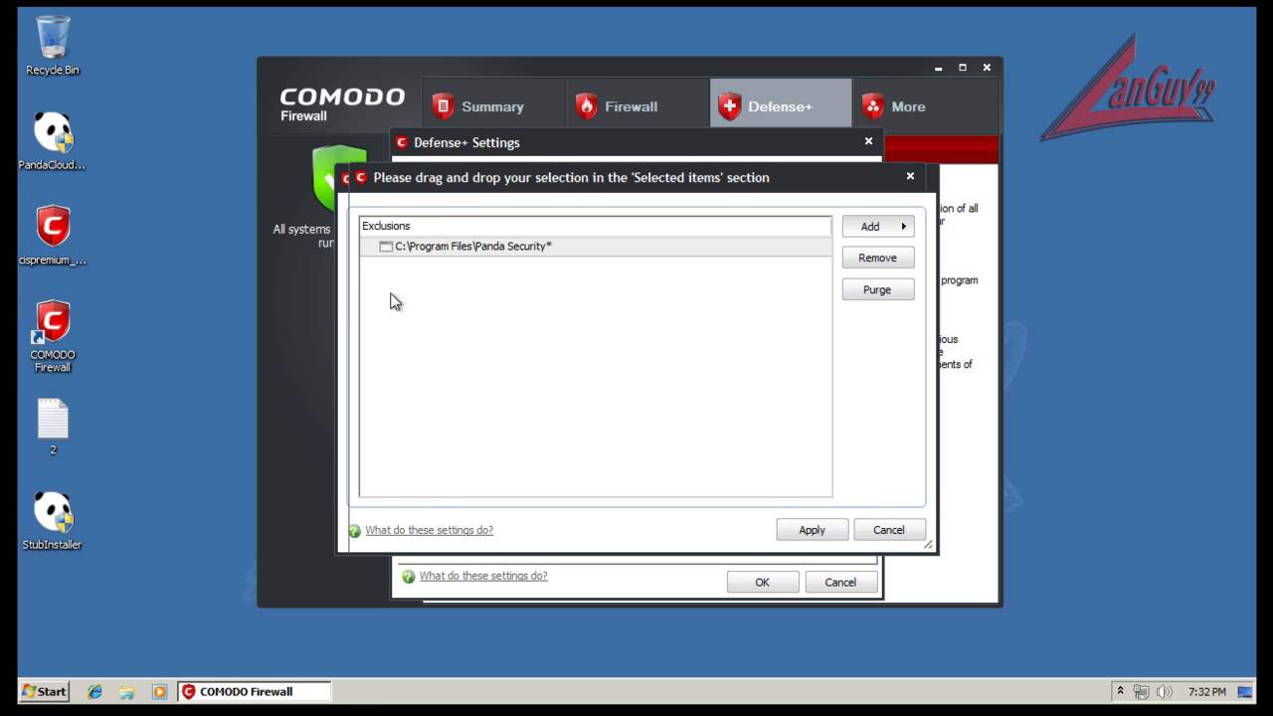
pyautogui.click(877, 535)
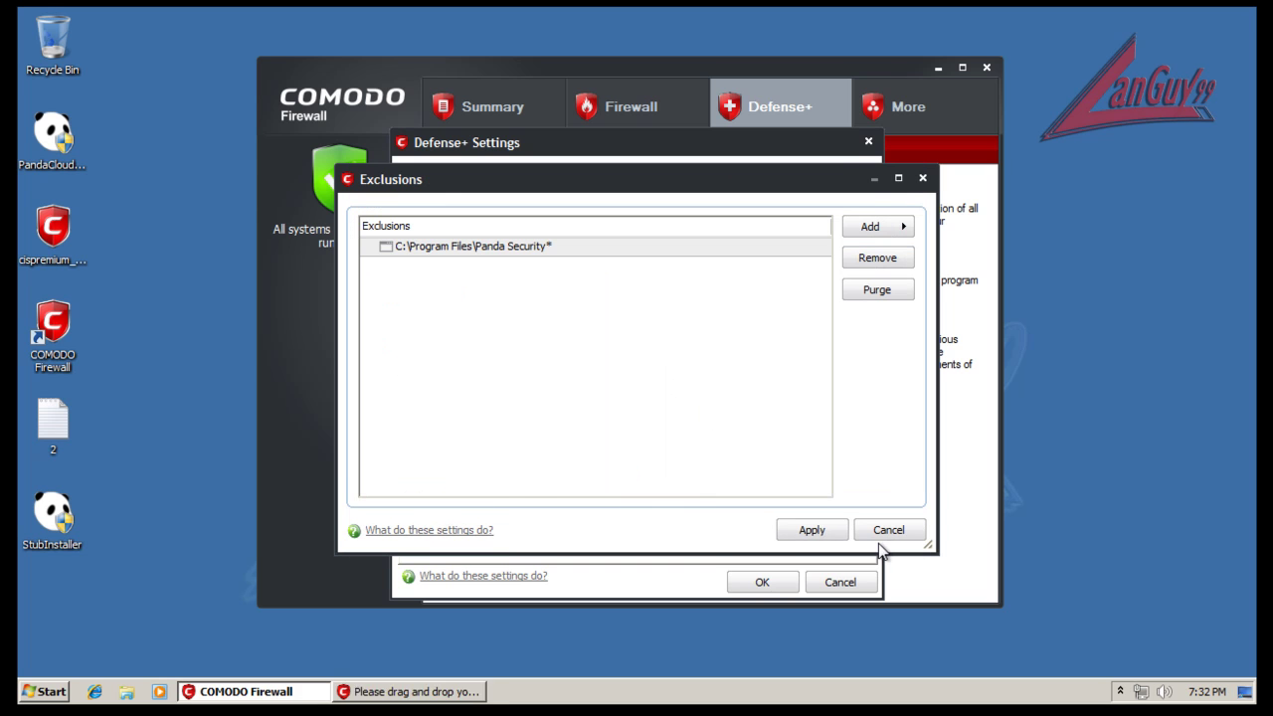
pyautogui.click(811, 530)
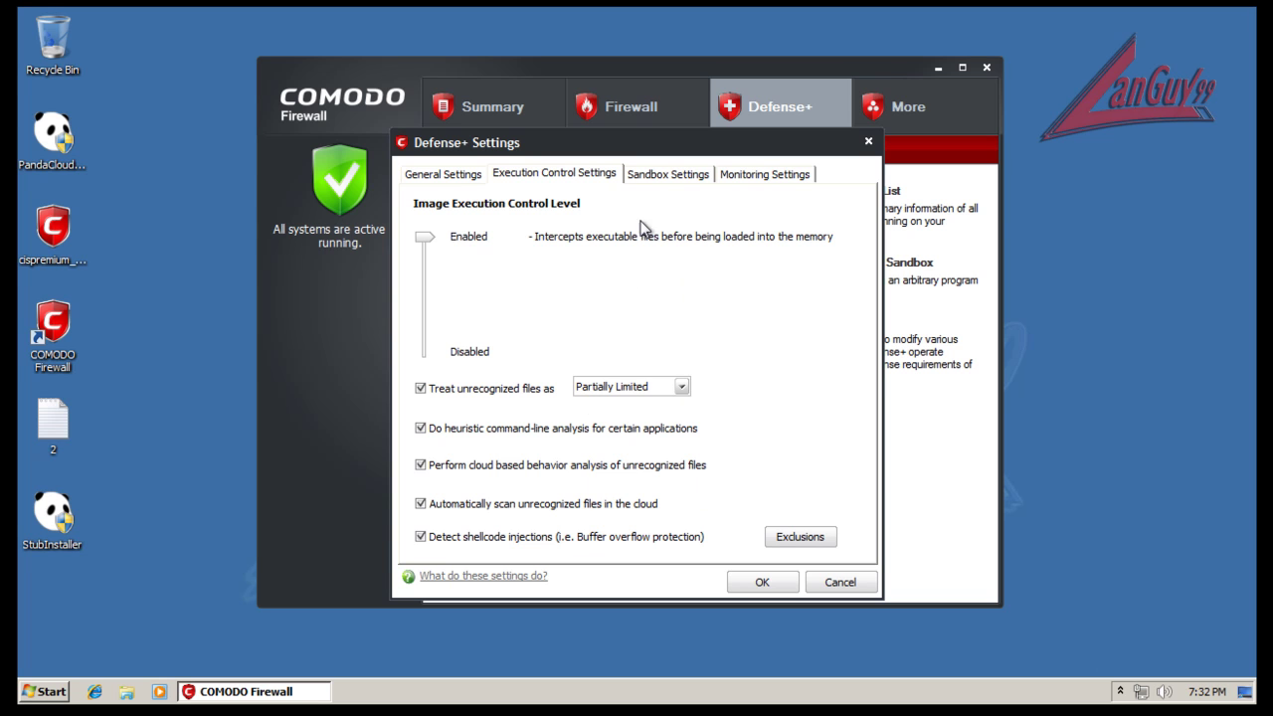
# Close the Defense+ Settings dialog and reveal the hidden tray icons
pyautogui.click(432, 177)
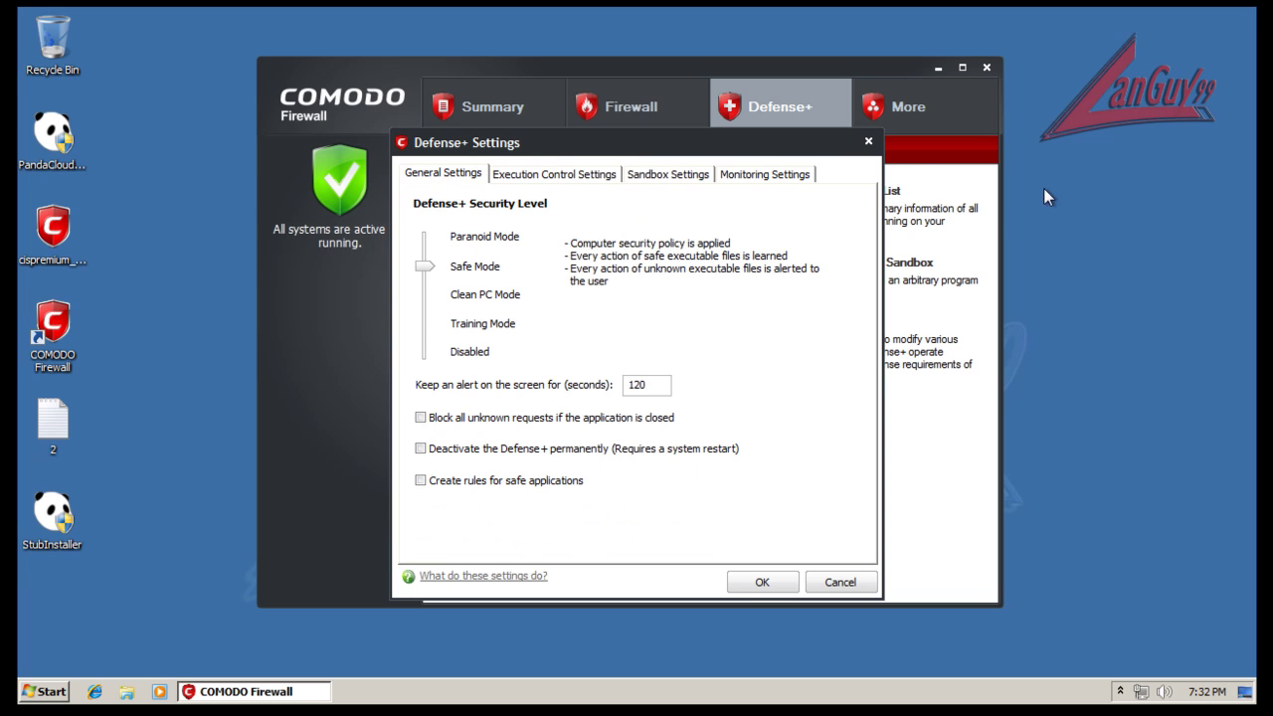
pyautogui.click(868, 142)
pyautogui.click(1119, 692)
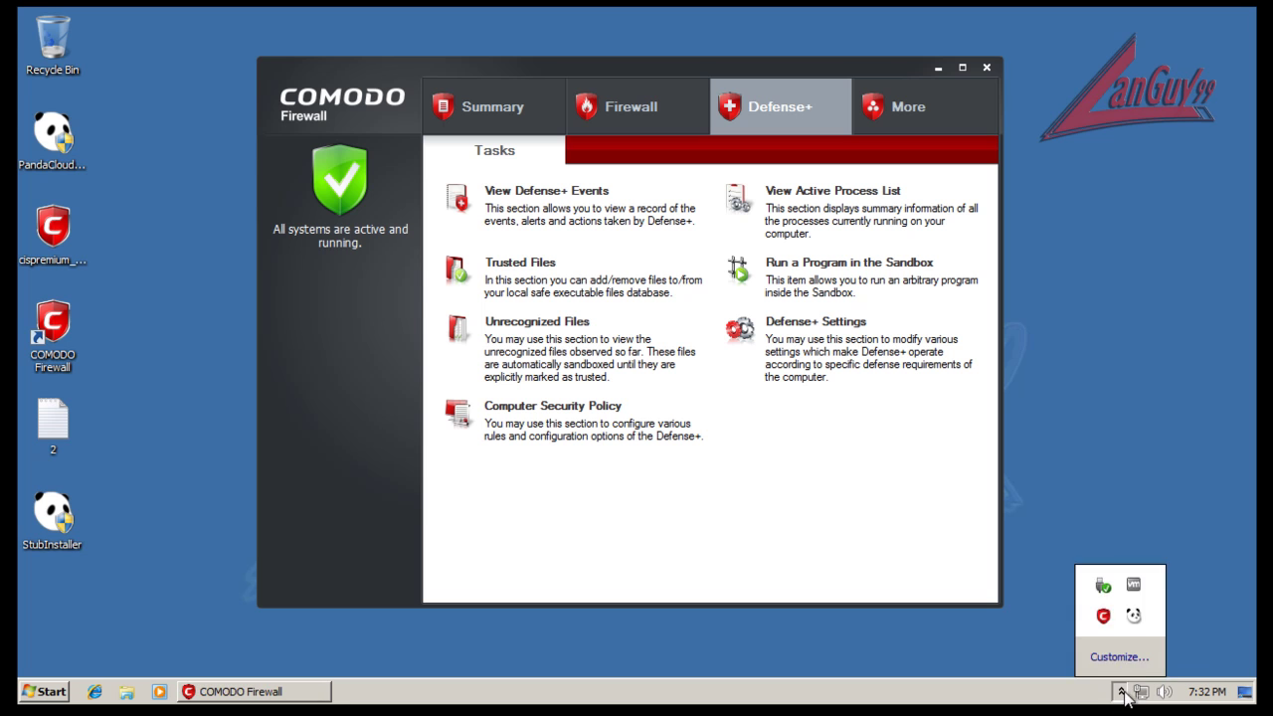
pyautogui.rightClick(1119, 690)
pyautogui.click(1120, 691)
pyautogui.click(1120, 692)
# Confirm Firewall and Defense+ are in Safe Mode via the tray menu, check Summary, return to Defense+
pyautogui.rightClick(1103, 624)
pyautogui.moveTo(1134, 473)
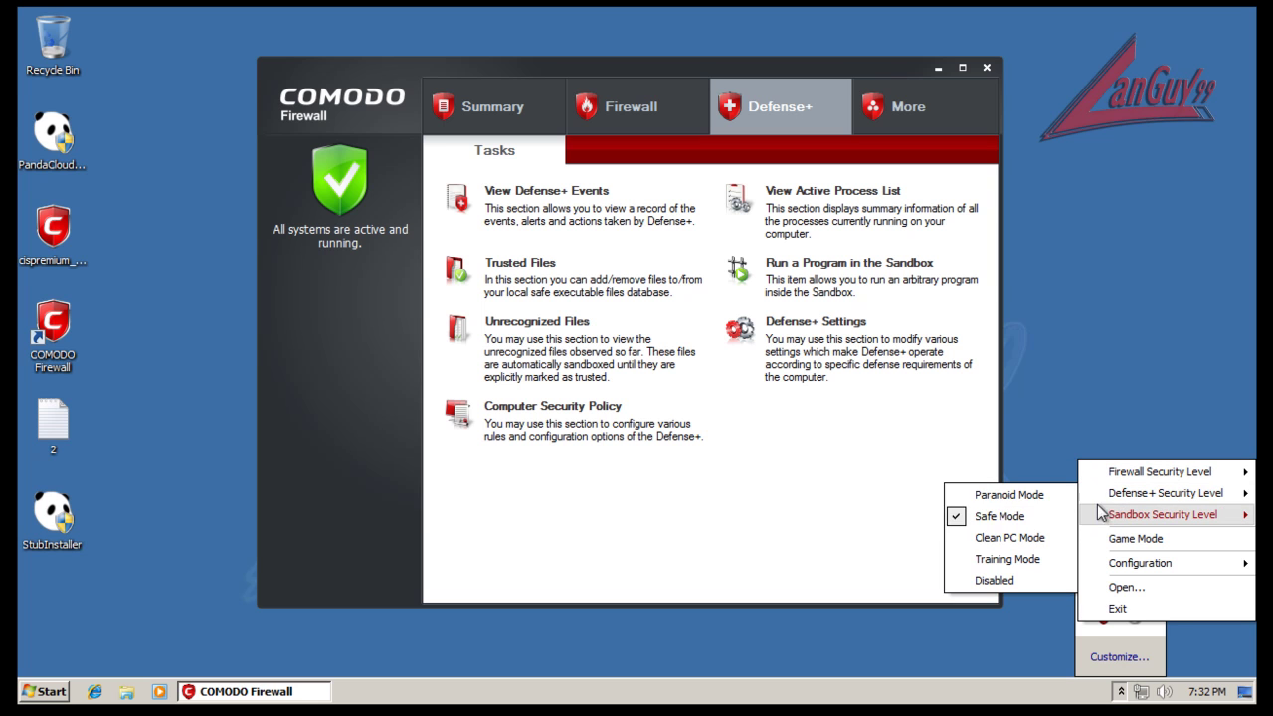
pyautogui.moveTo(1112, 515)
pyautogui.moveTo(1123, 563)
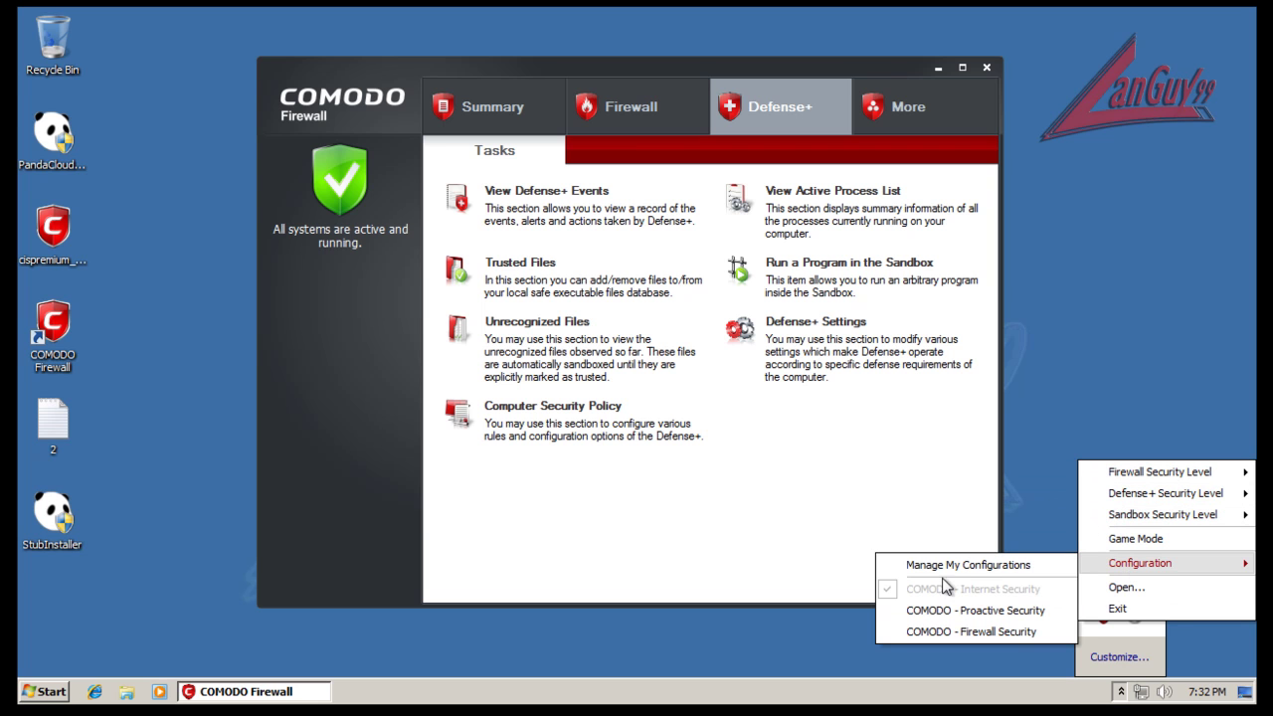
pyautogui.click(816, 529)
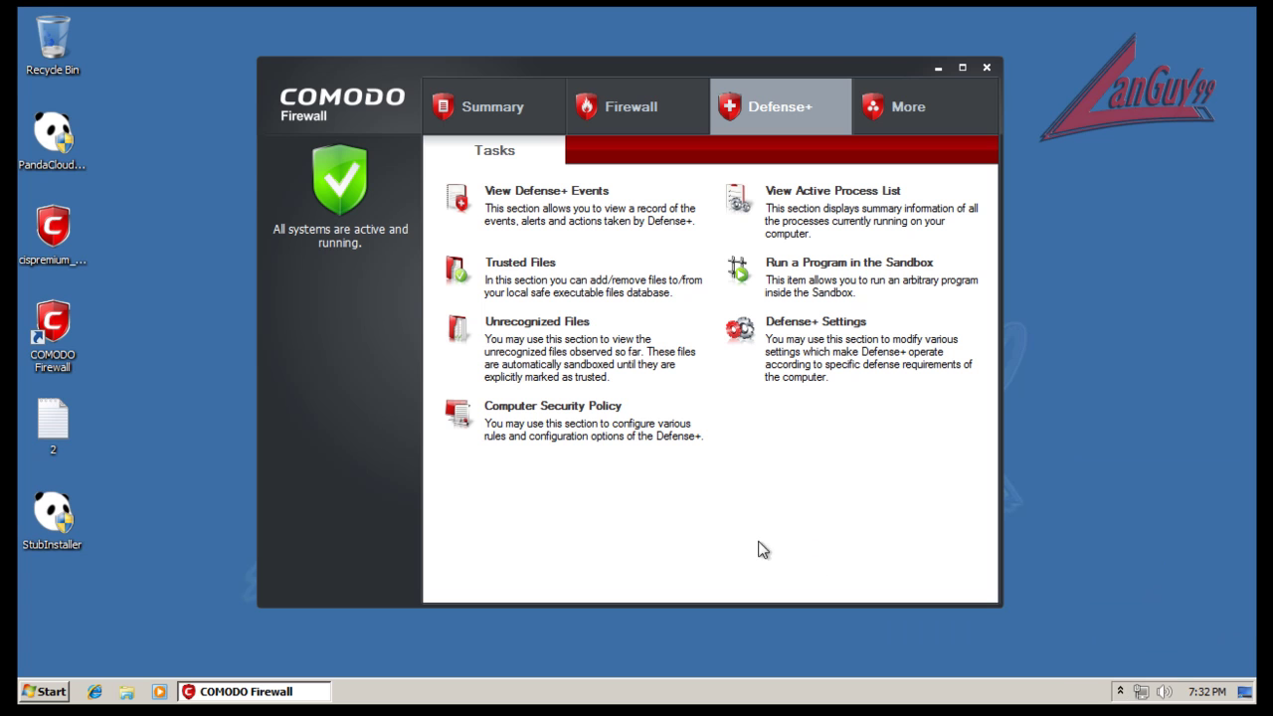
pyautogui.click(537, 117)
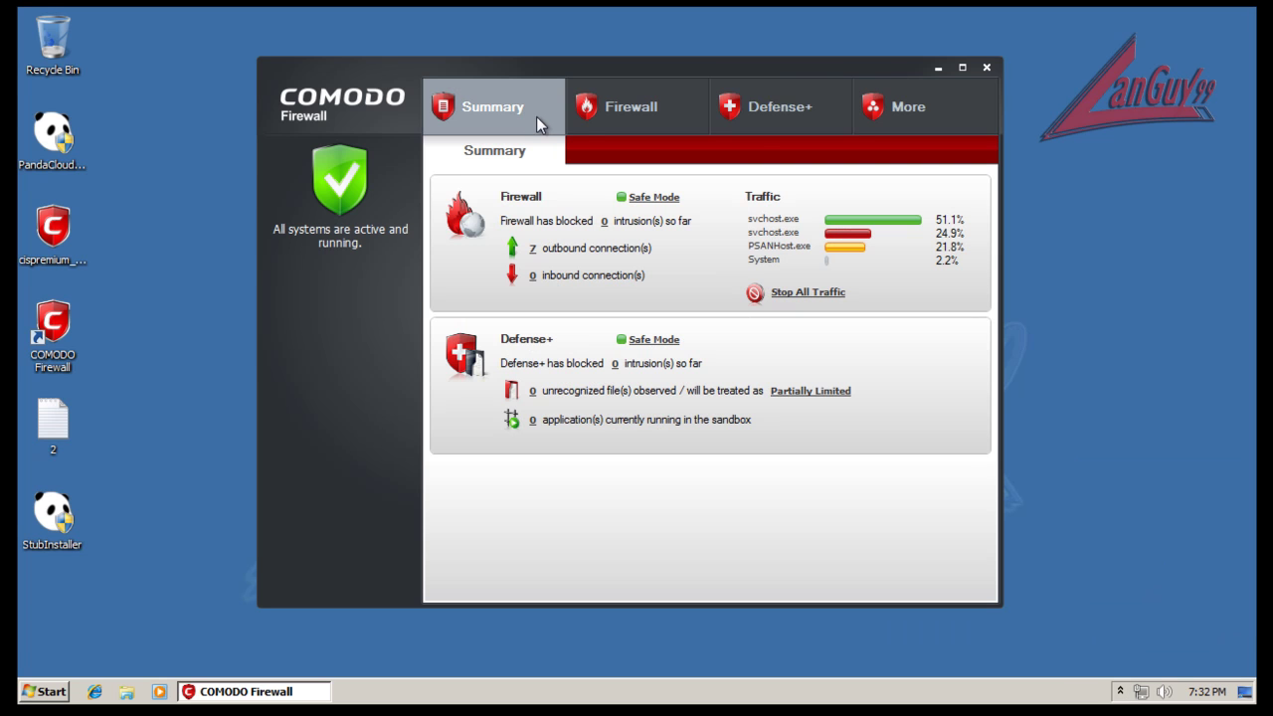
pyautogui.click(746, 119)
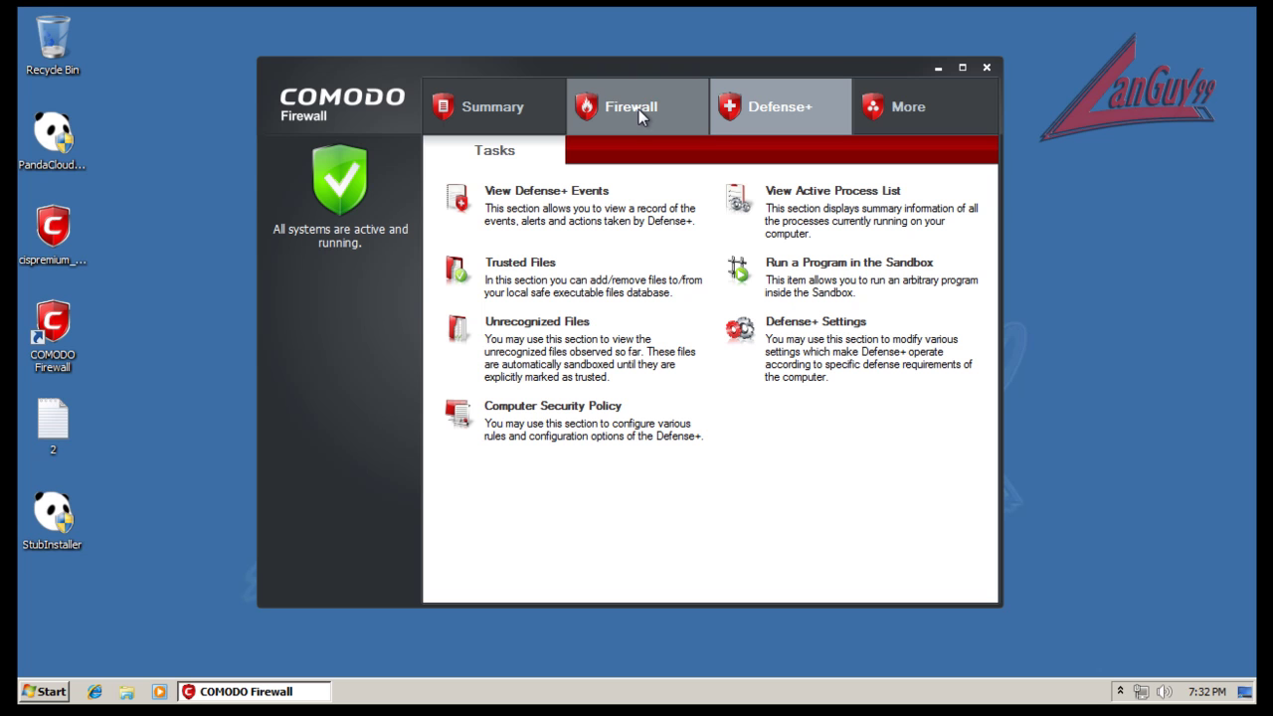
# Sort Trusted Software Vendors by name to find both Panda vendors, then close the policy and COMODO window
pyautogui.click(595, 408)
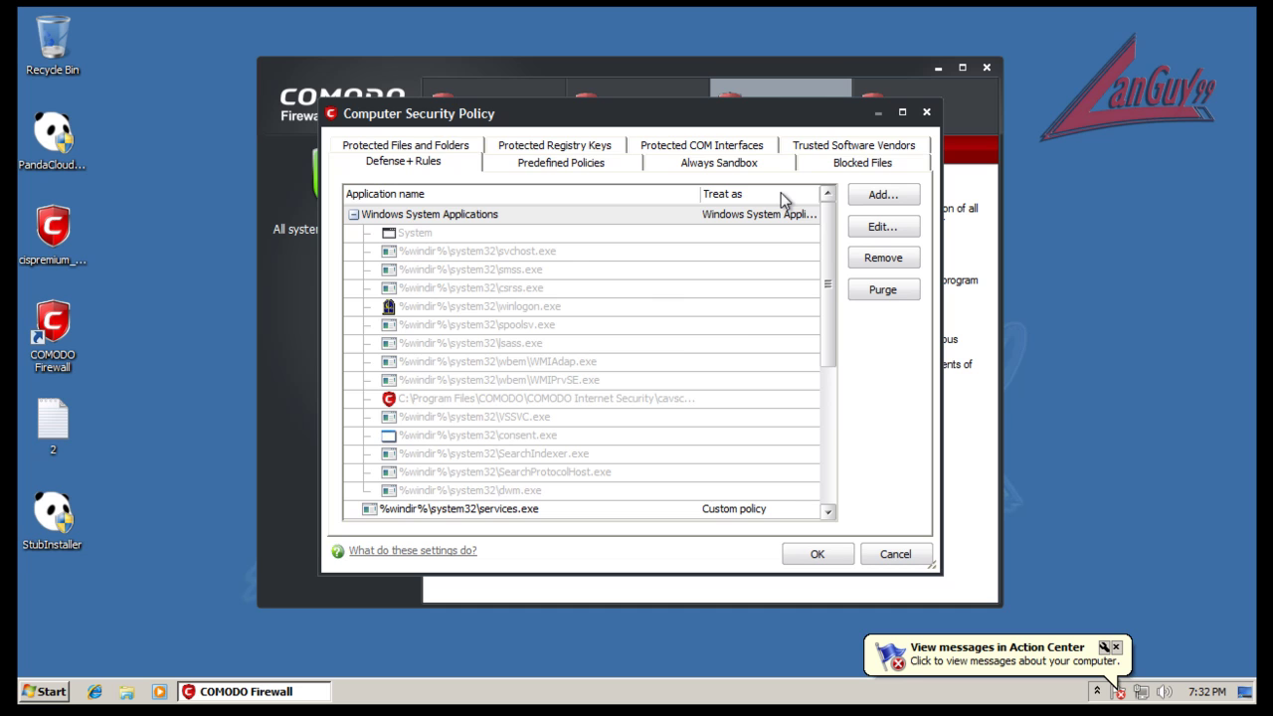
pyautogui.click(825, 146)
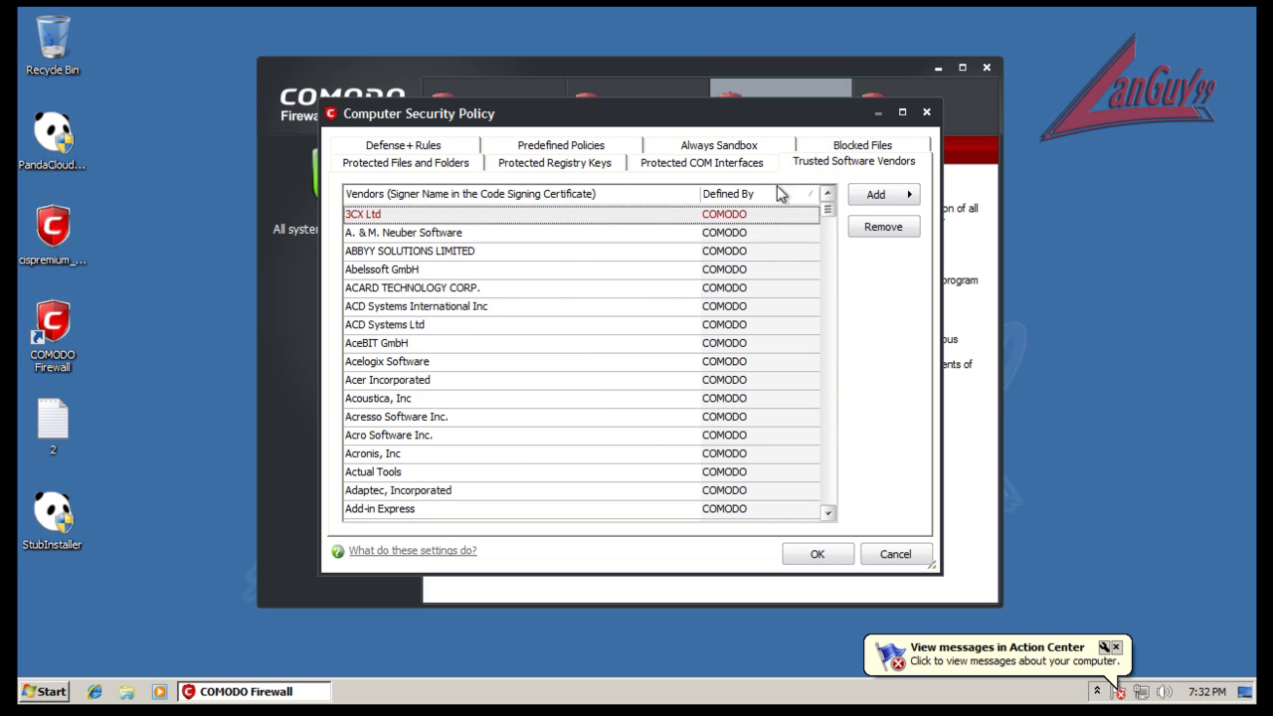
pyautogui.click(483, 193)
pyautogui.moveTo(828, 210); pyautogui.dragTo(804, 405)
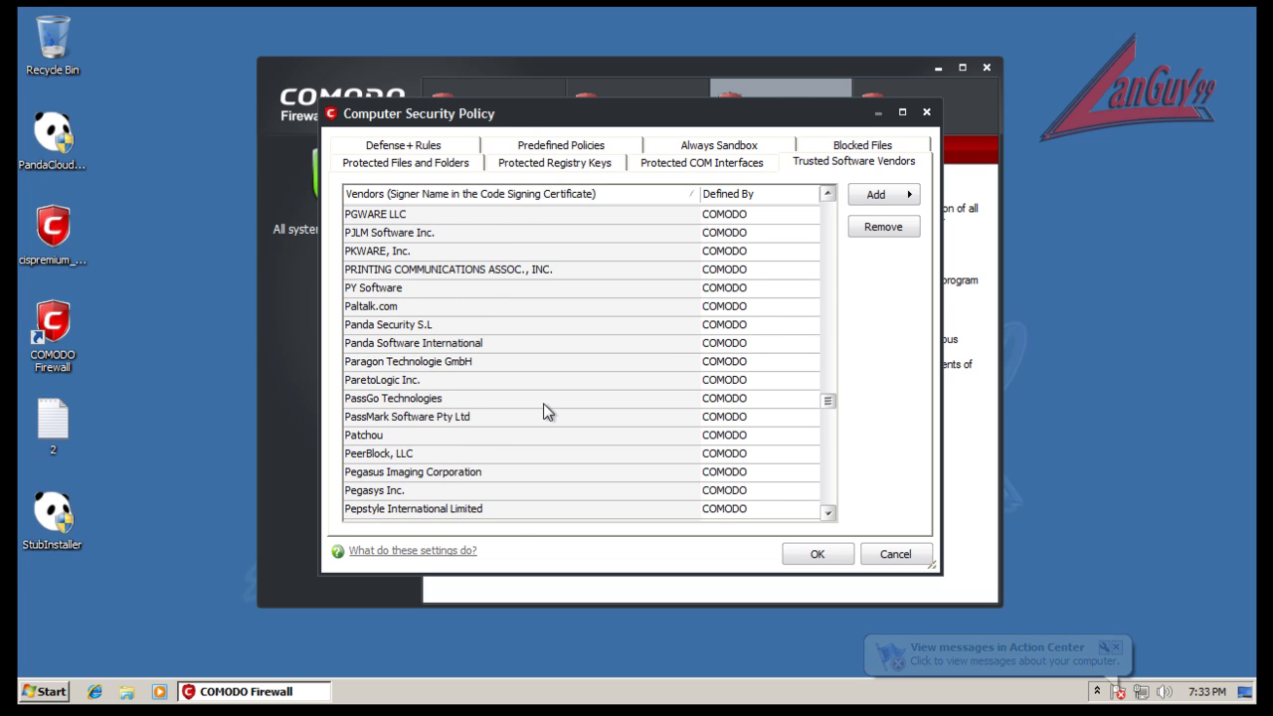
pyautogui.click(409, 324)
pyautogui.click(419, 343)
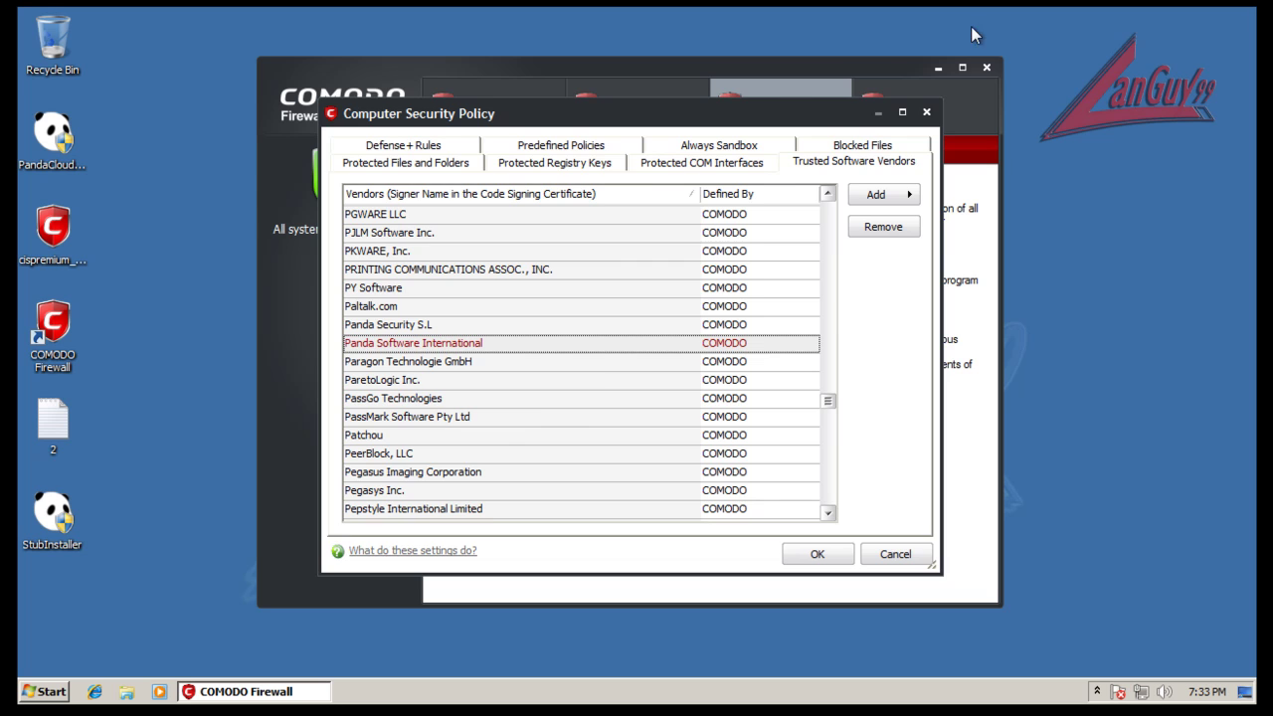
pyautogui.click(927, 112)
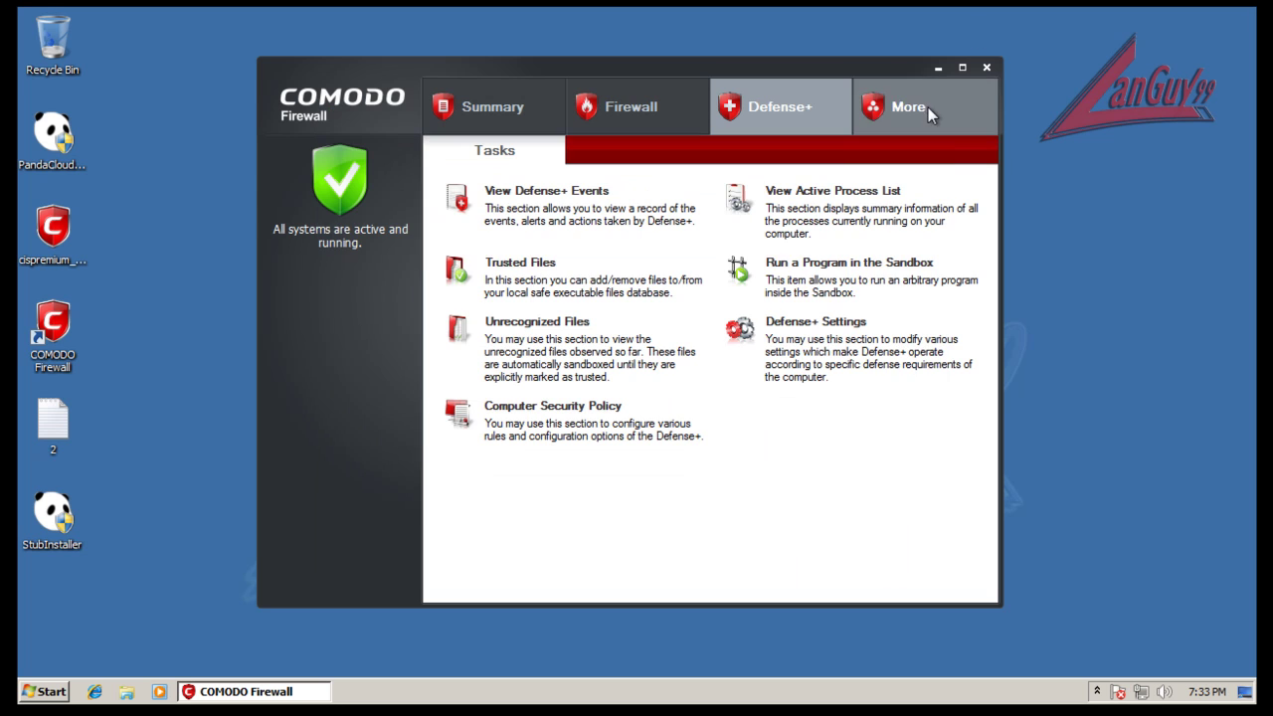
pyautogui.click(989, 68)
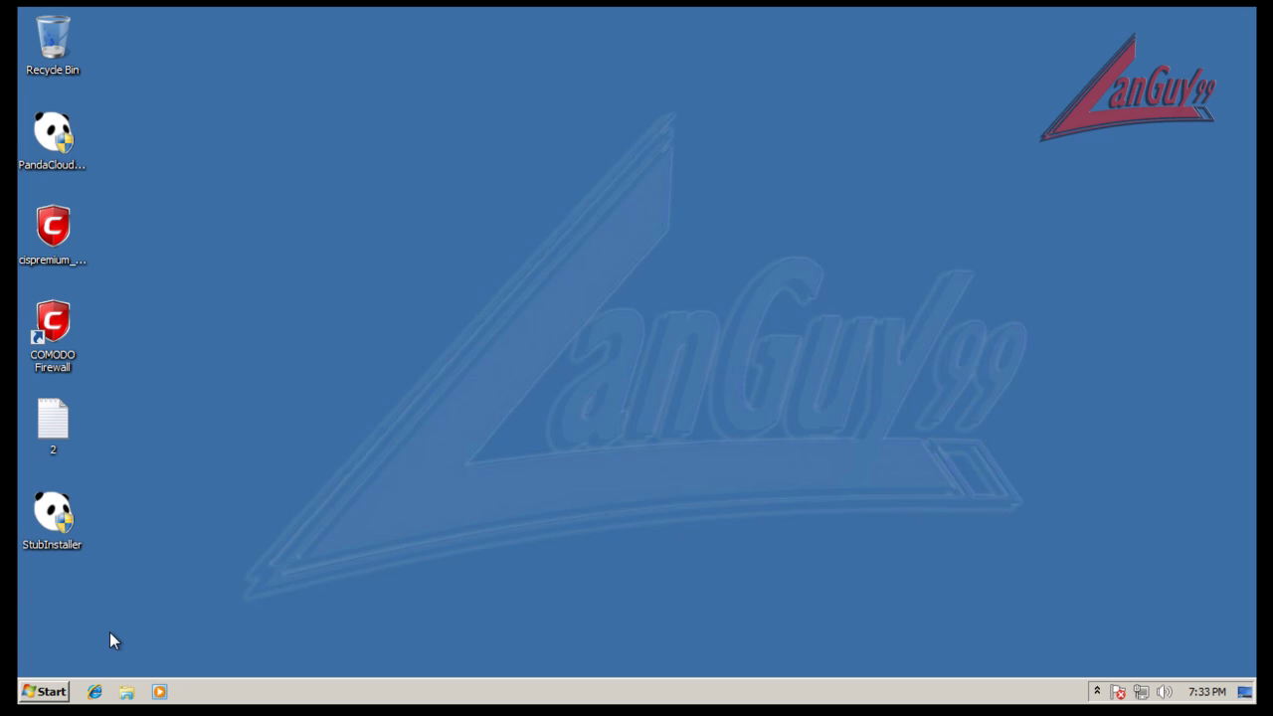
# Launch Internet Explorer and open the desktop URL list file 2 in Notepad
pyautogui.doubleClick(47, 435)
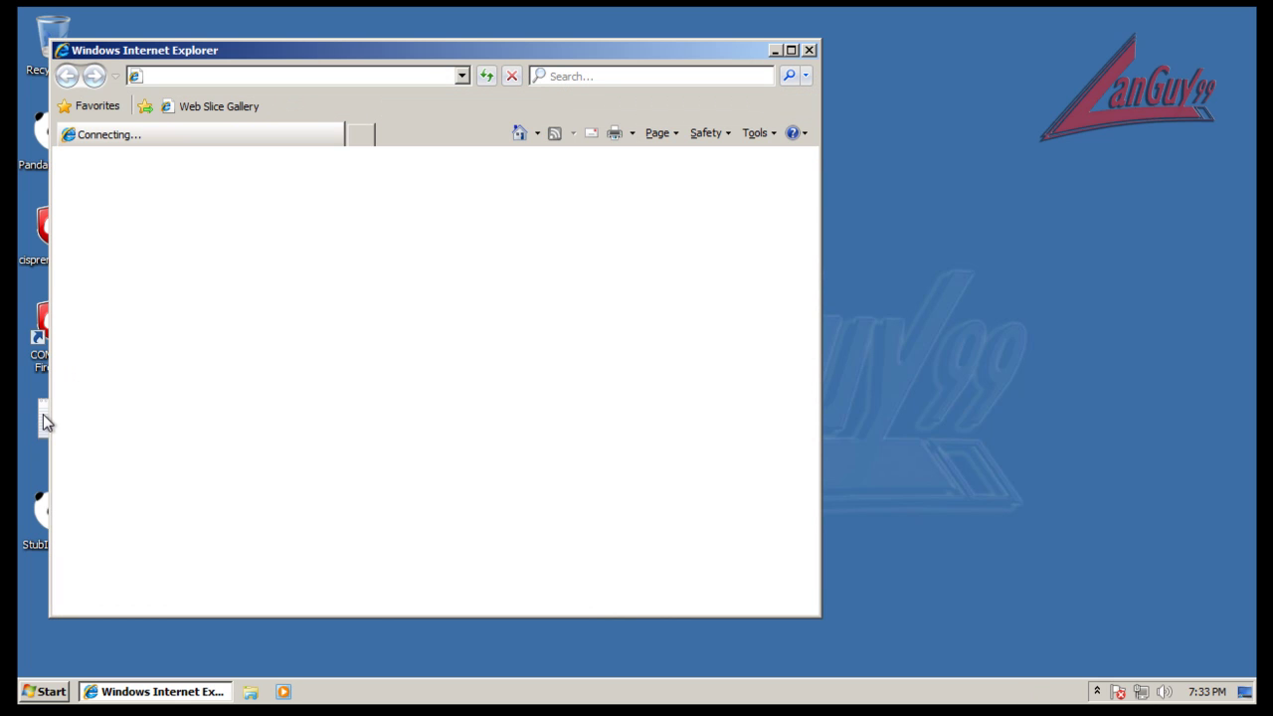
pyautogui.click(42, 414)
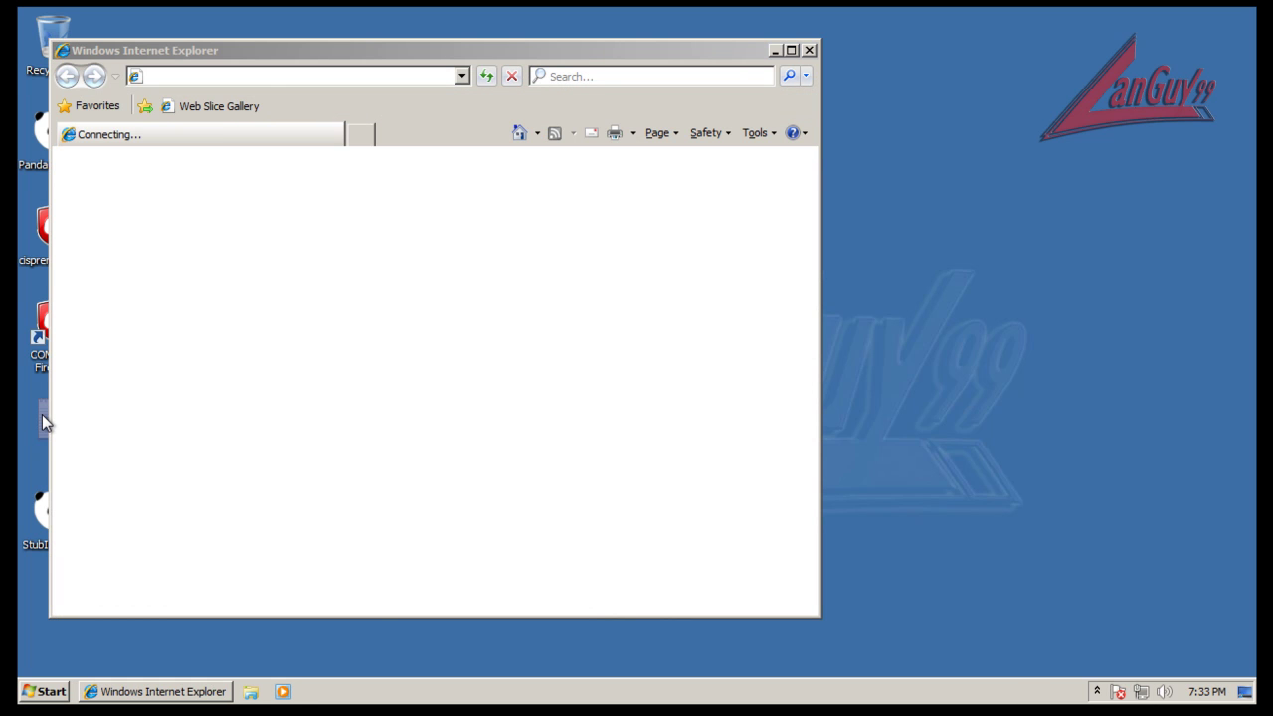
pyautogui.doubleClick(42, 414)
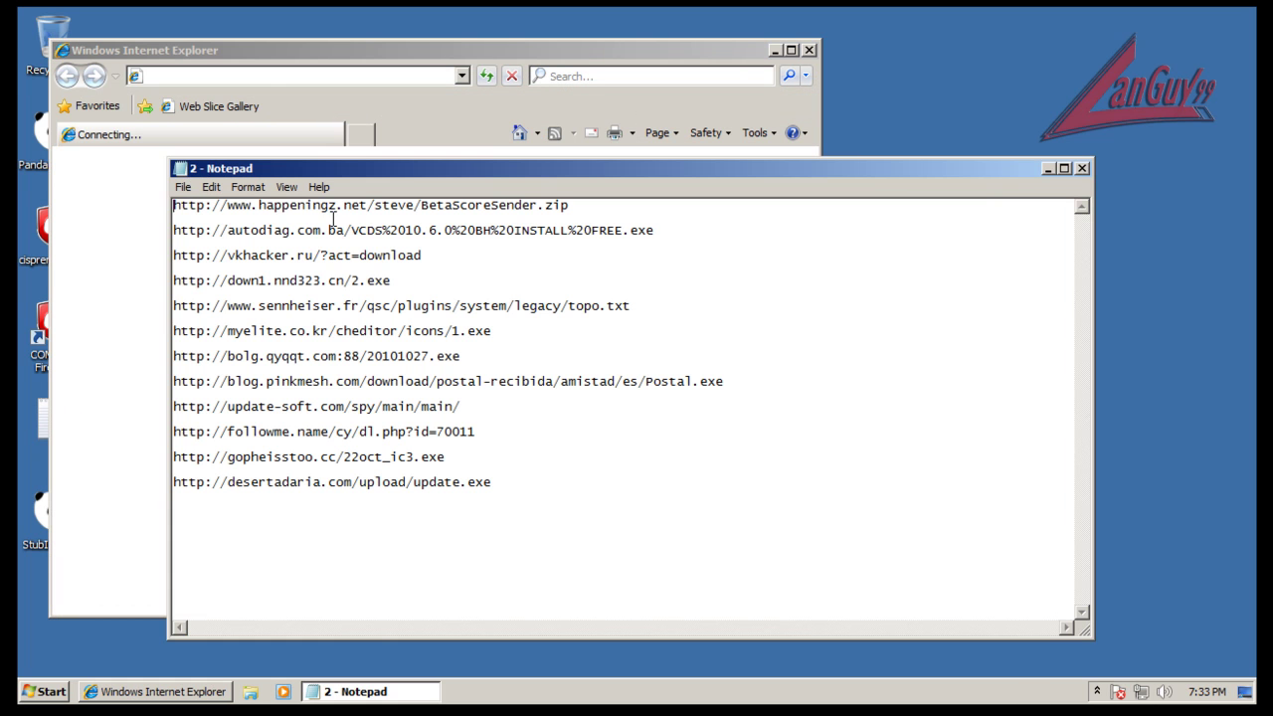
# Bring Internet Explorer forward, postpone its welcome setup, and open Panda Toolbar Preferences
pyautogui.click(505, 55)
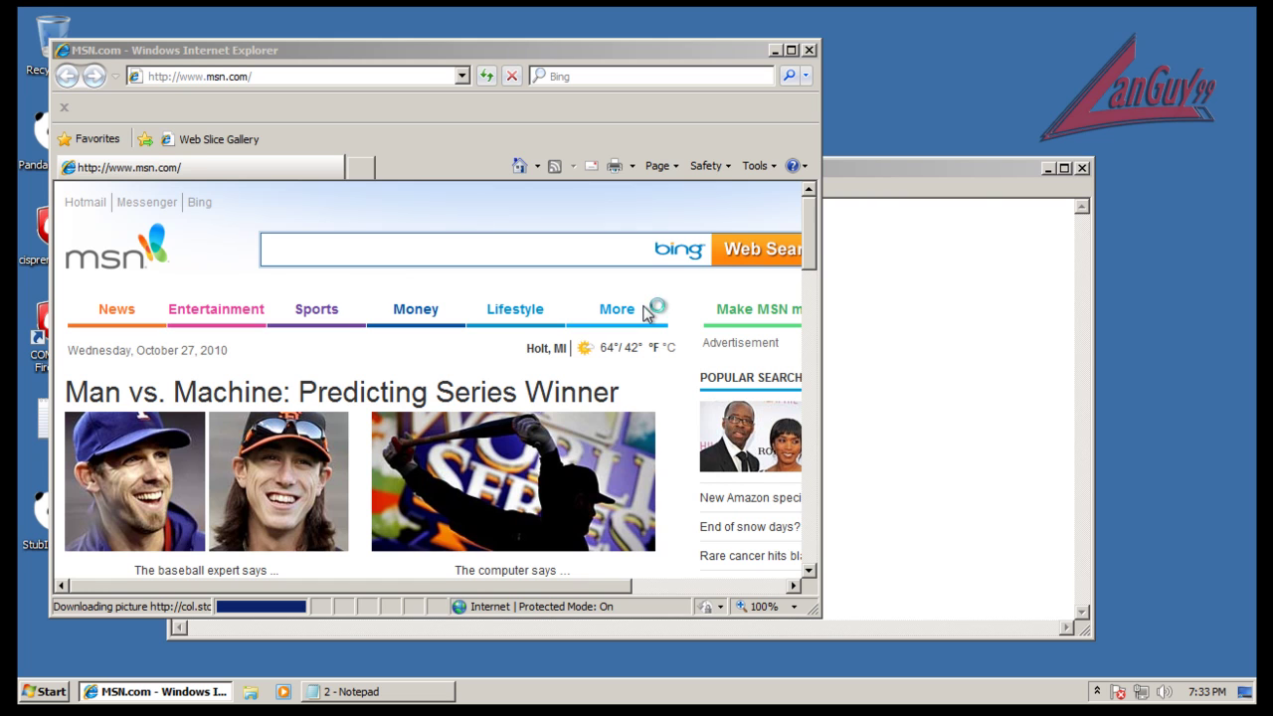
pyautogui.click(672, 588)
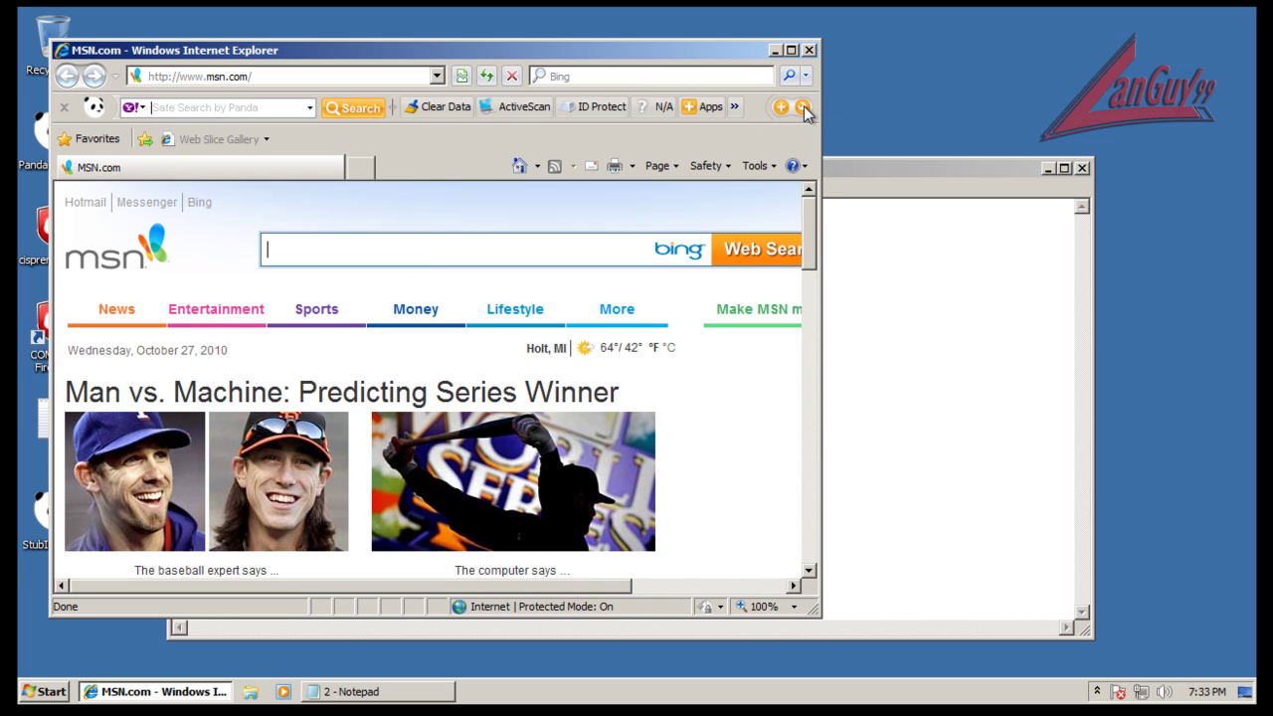
pyautogui.click(803, 109)
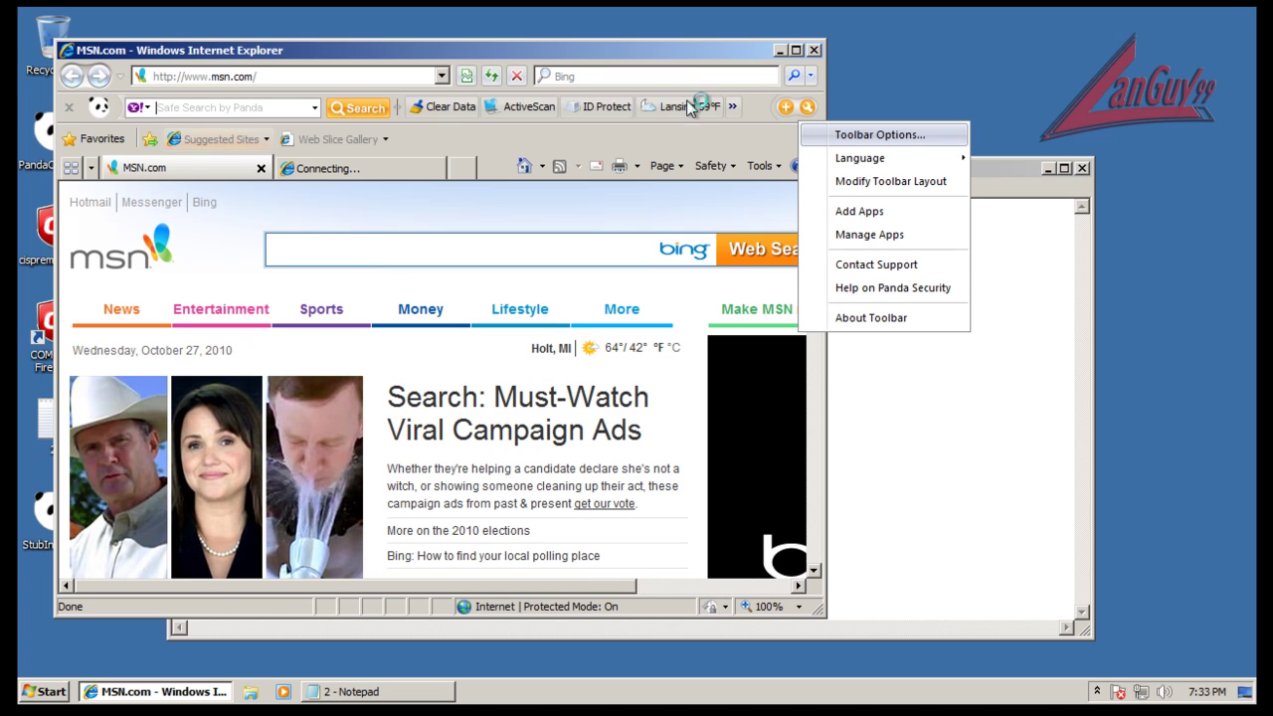
pyautogui.click(841, 134)
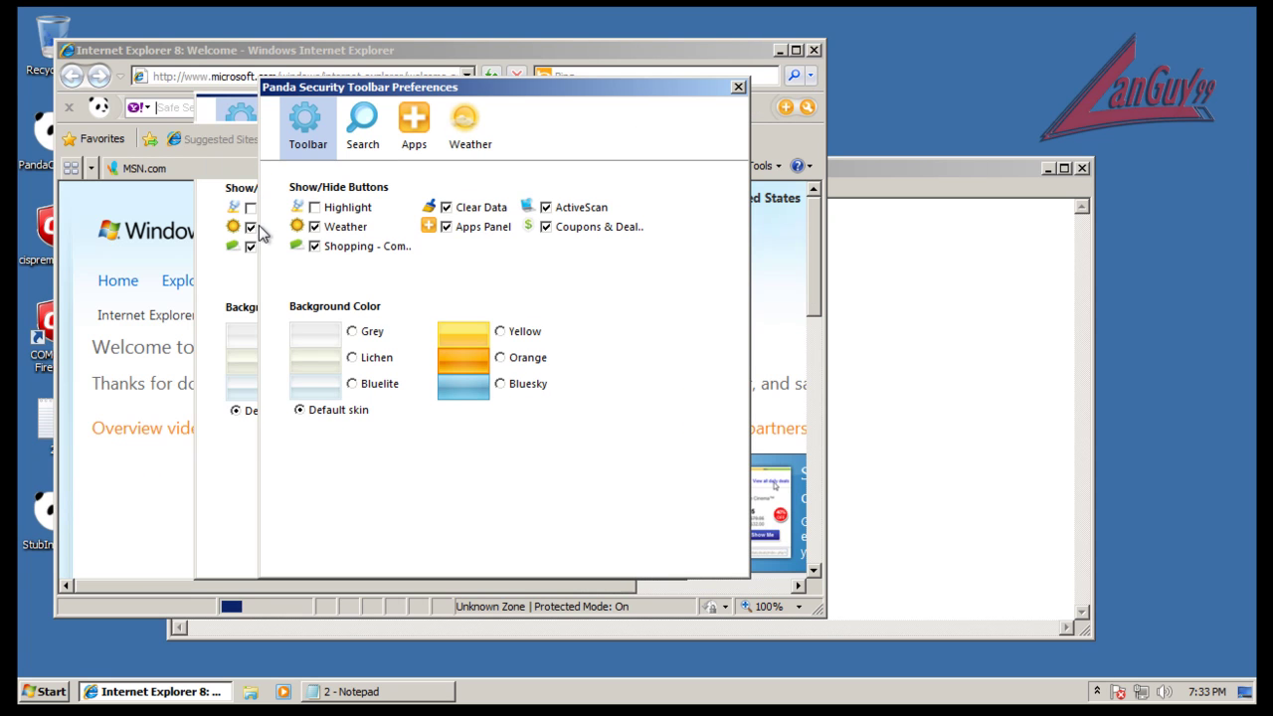
# Uncheck Weather, Shopping and Coupons & Deals, keeping Clear Data on, and close Preferences
pyautogui.click(315, 227)
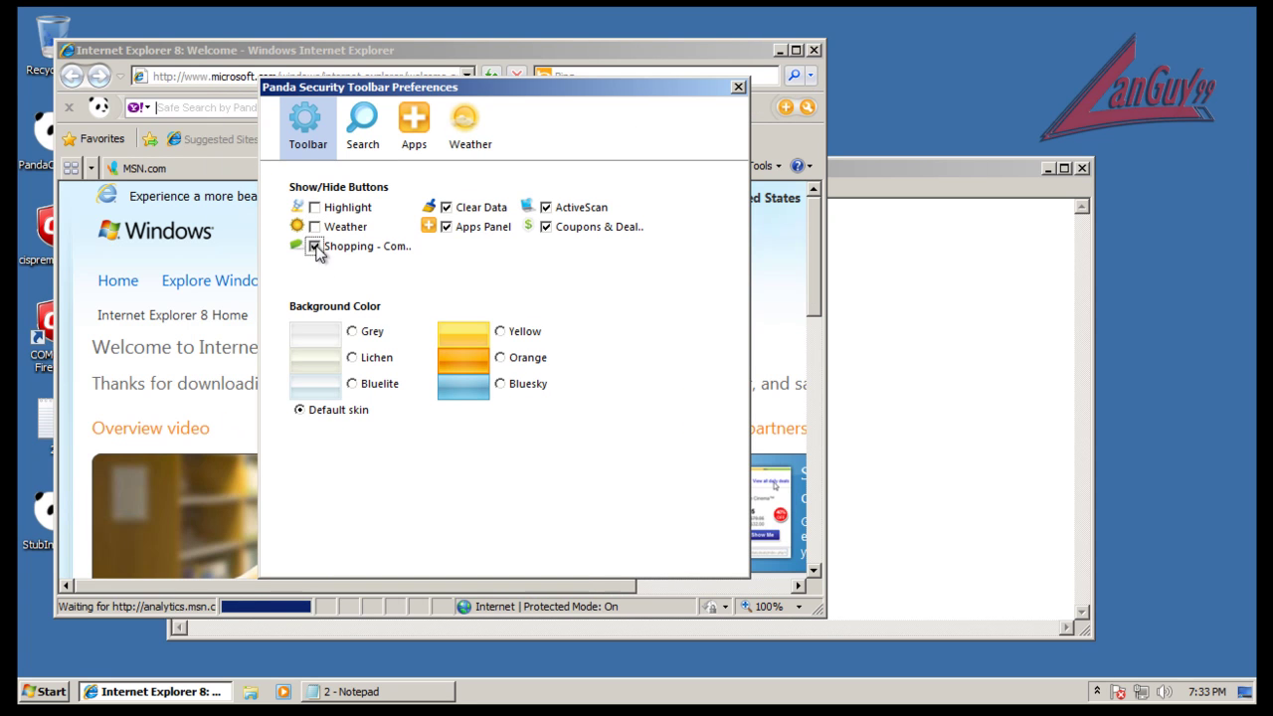
pyautogui.click(314, 246)
pyautogui.click(446, 207)
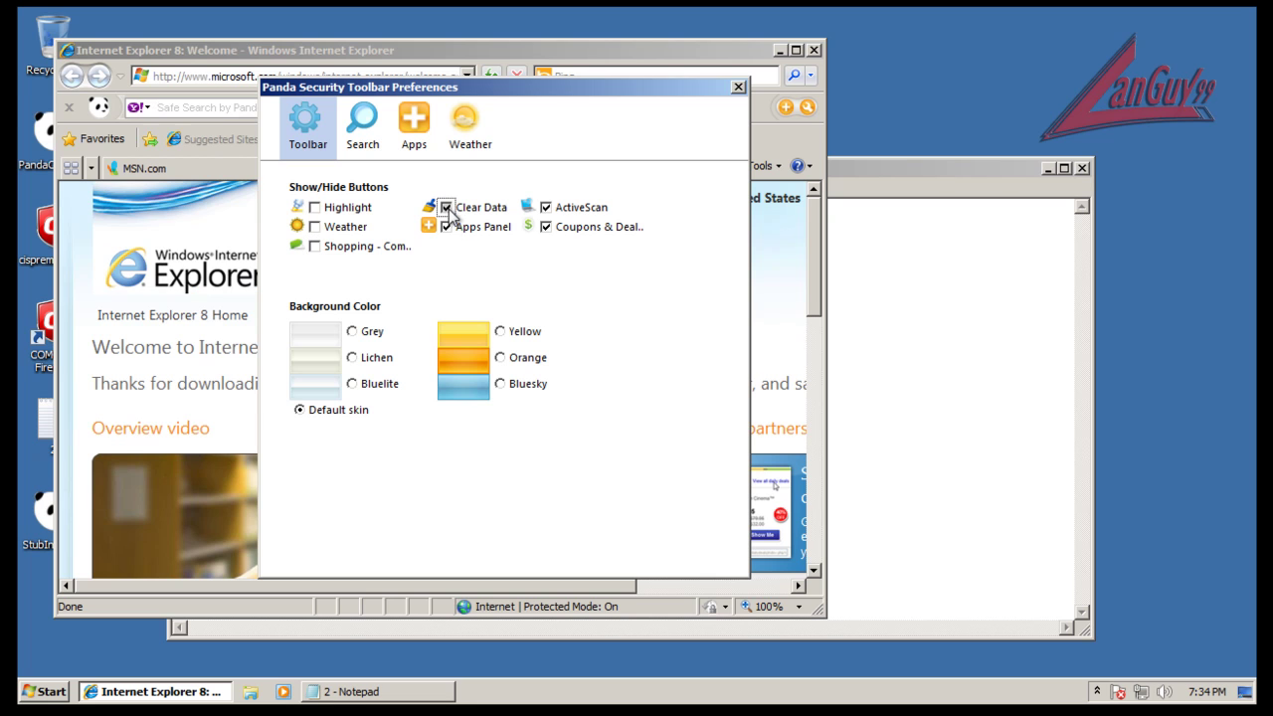
pyautogui.click(445, 206)
pyautogui.click(545, 226)
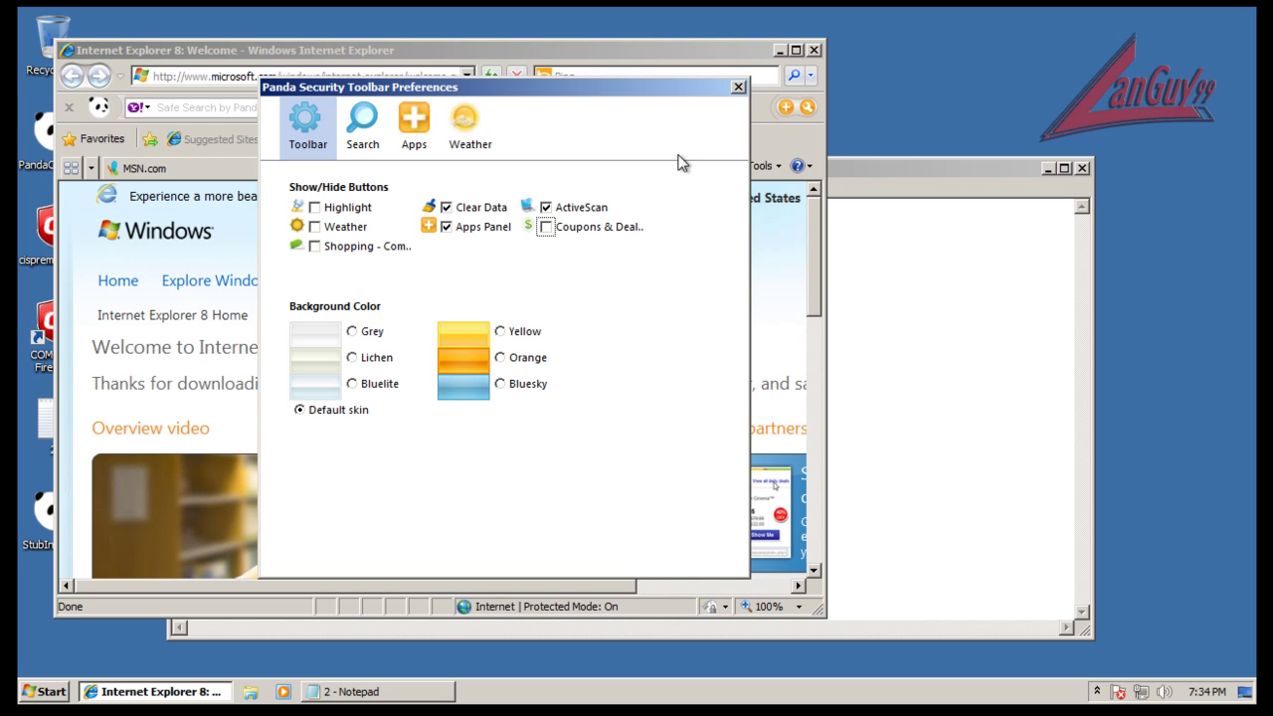
pyautogui.click(738, 88)
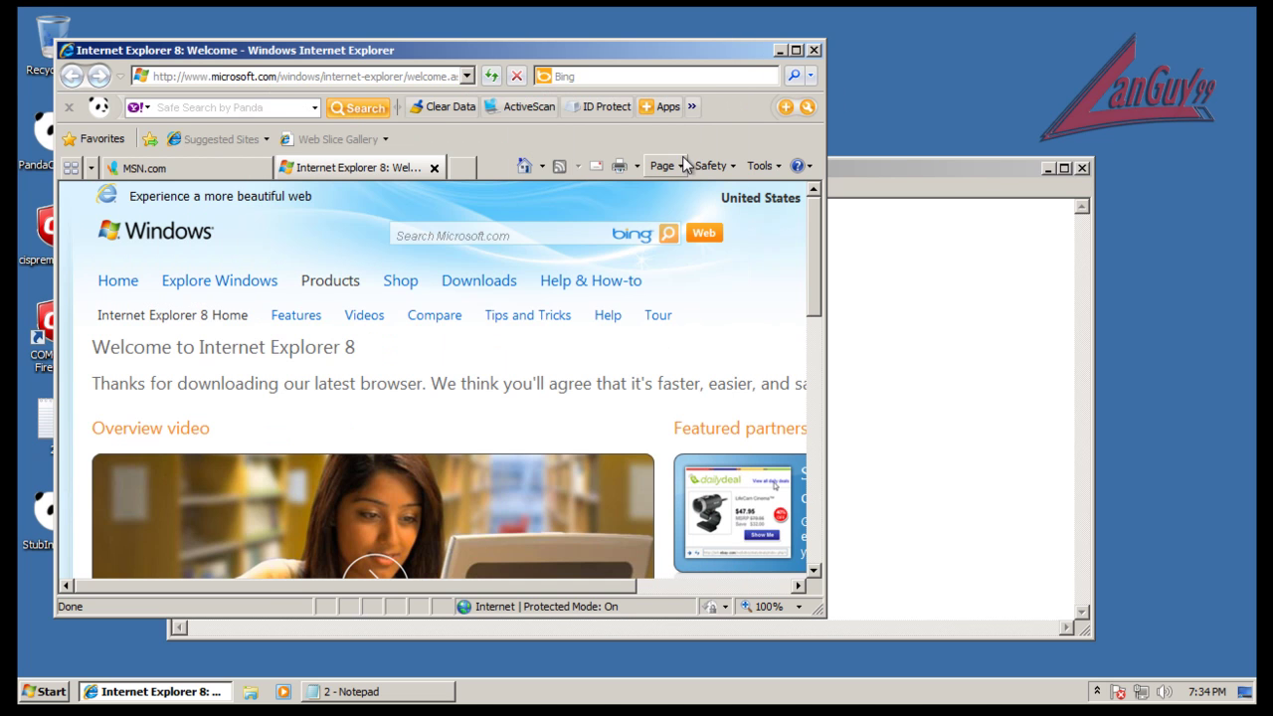
# Close the IE8 welcome tab and copy the first URL from the Notepad list
pyautogui.click(434, 168)
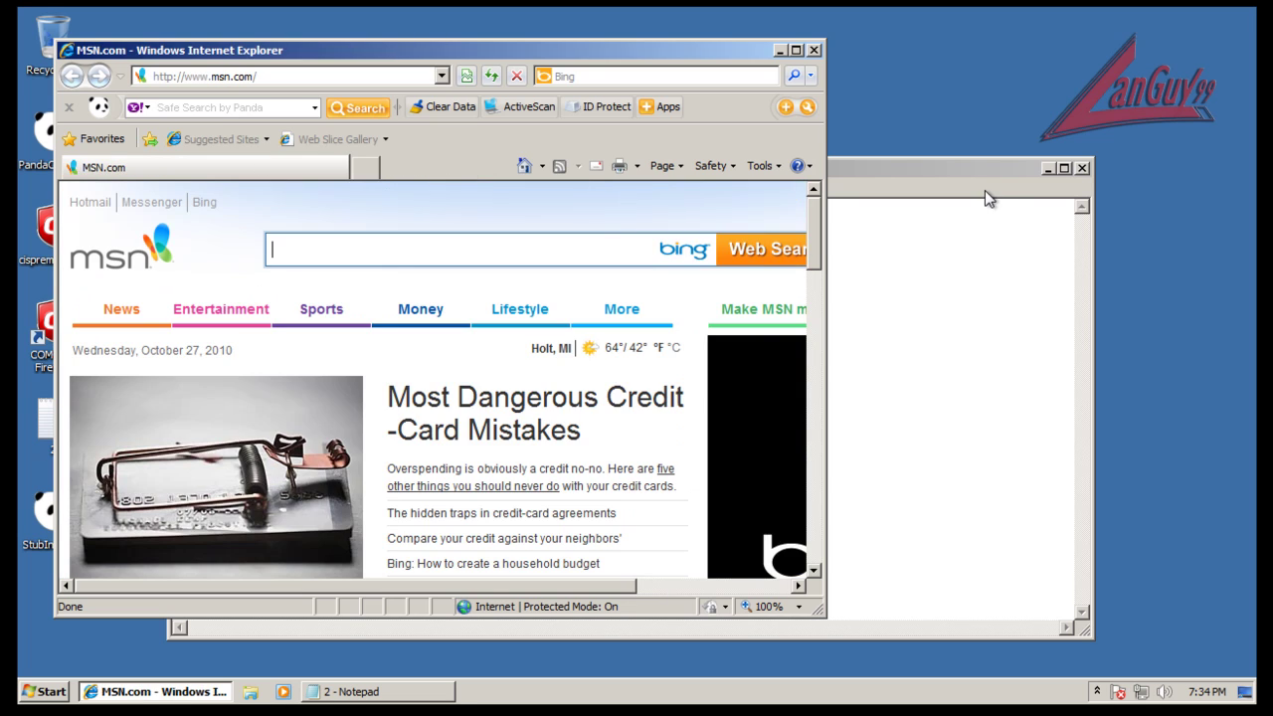
pyautogui.click(837, 211)
pyautogui.moveTo(575, 206); pyautogui.dragTo(111, 191)
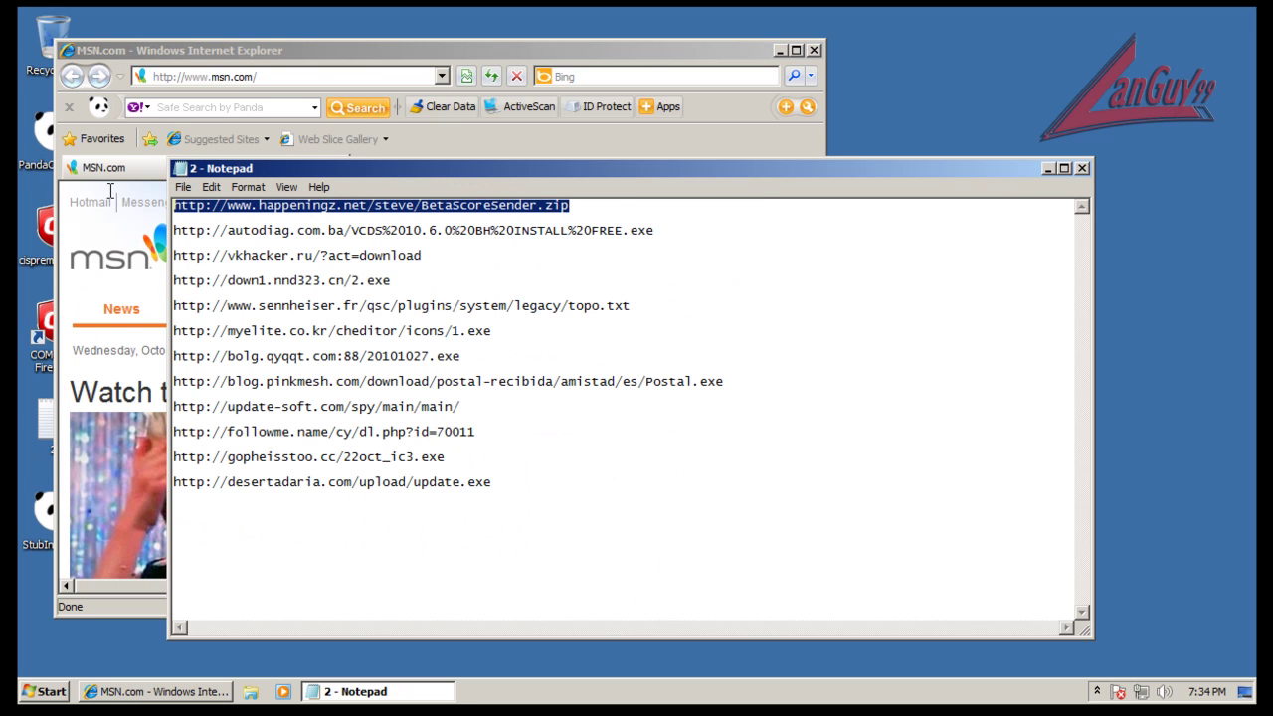
pyautogui.doubleClick(654, 221)
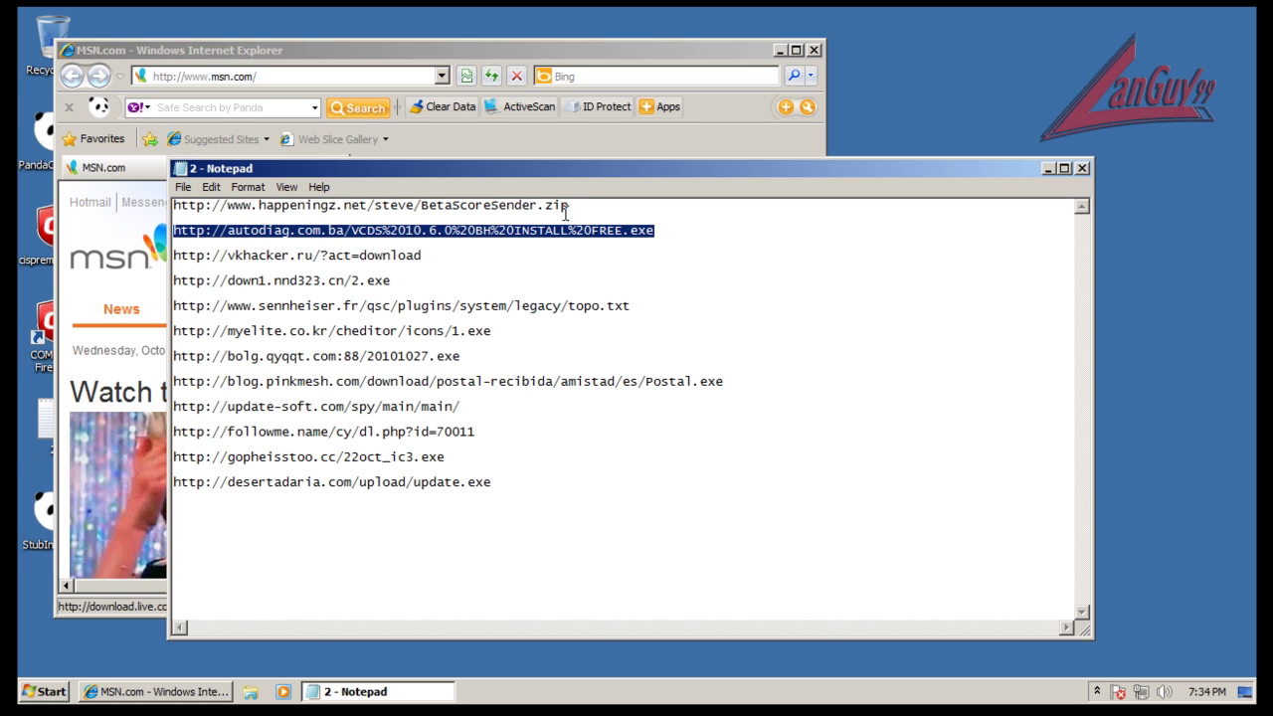
pyautogui.moveTo(564, 213); pyautogui.dragTo(60, 194)
pyautogui.hotkey('ctrl', 'c')
# Paste the URL into IE's address bar, load BetaScoreSender.zip, and choose Open
pyautogui.click(307, 78)
pyautogui.hotkey('ctrl', 'v')
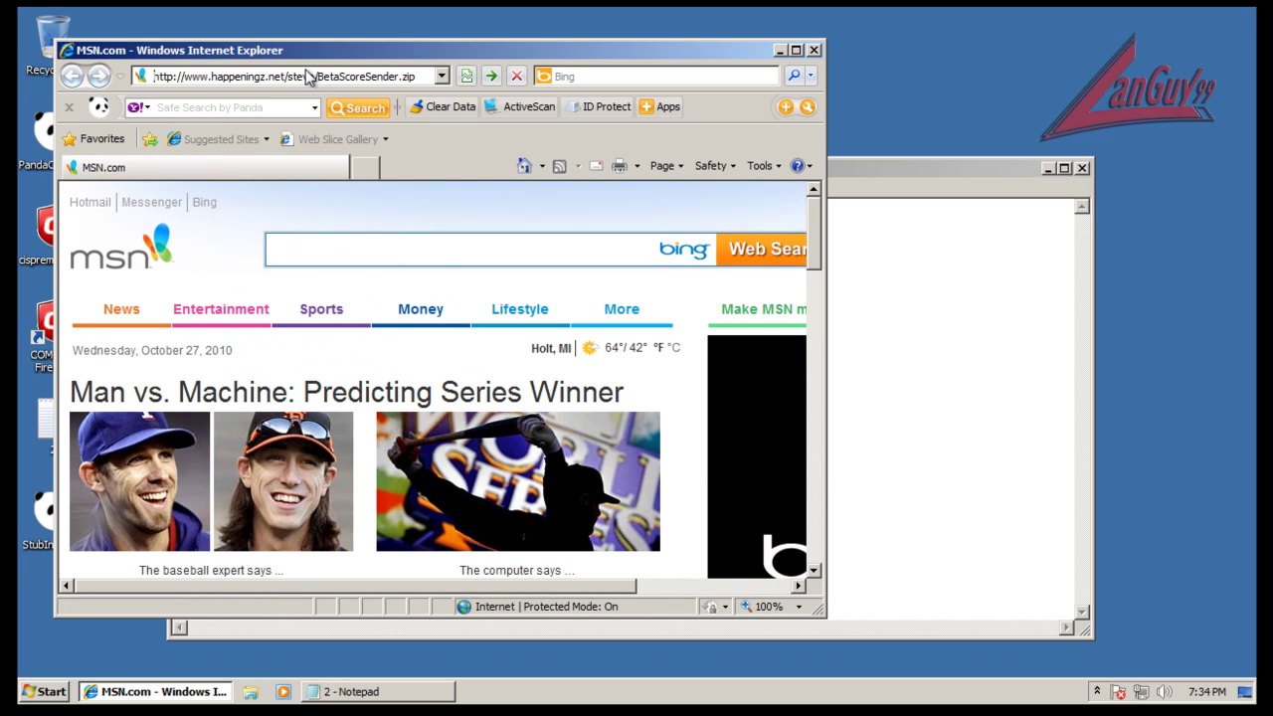
pyautogui.press('Return')
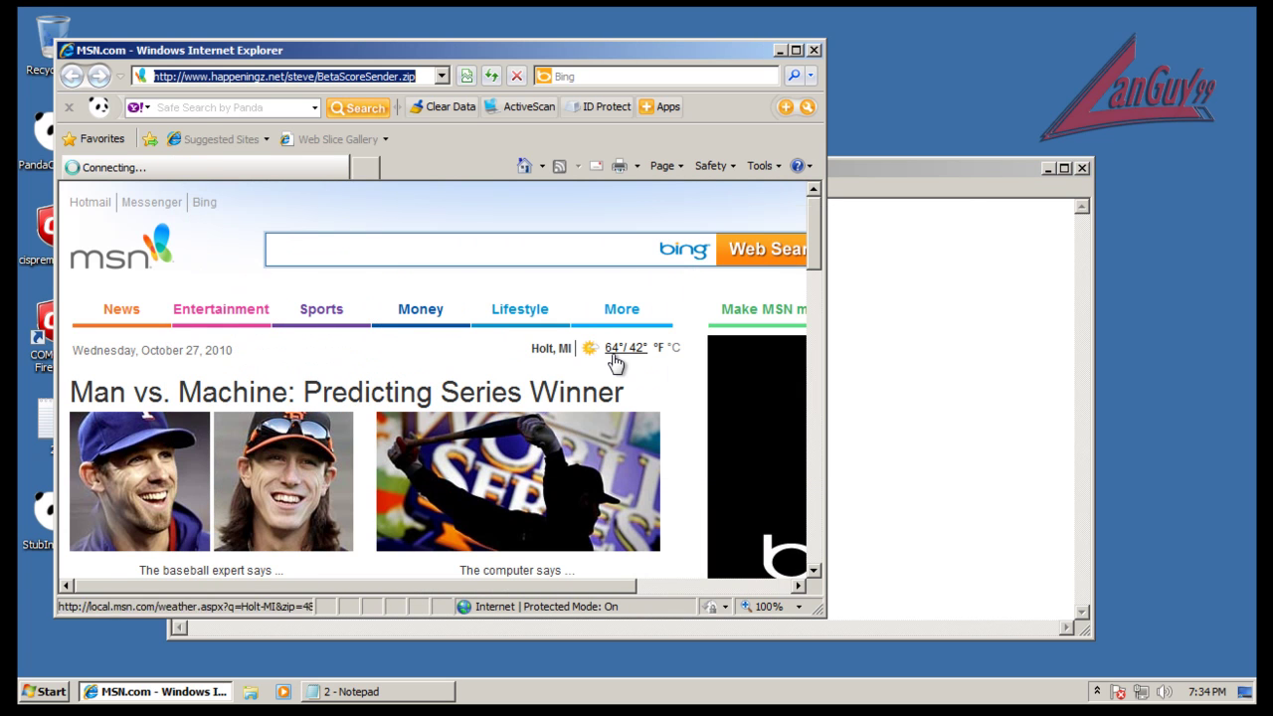
pyautogui.click(609, 358)
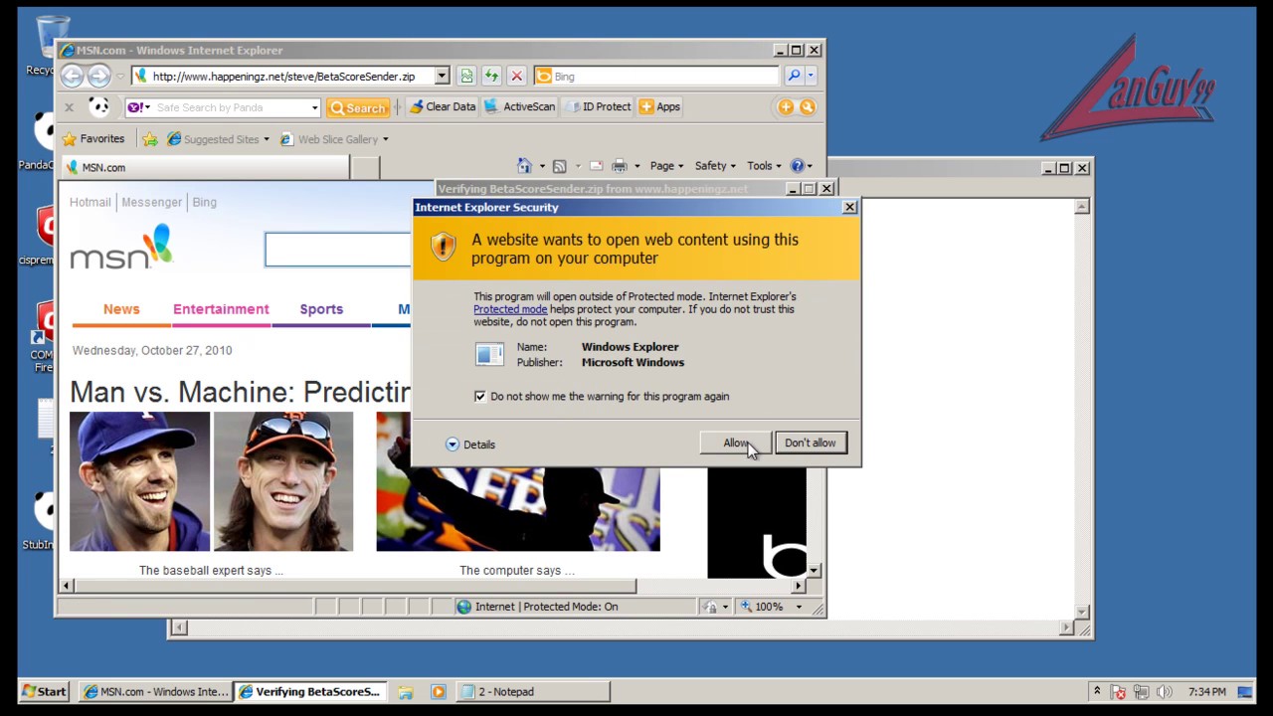
# Allow Windows Explorer to open the zip and run gzip from inside it
pyautogui.click(748, 442)
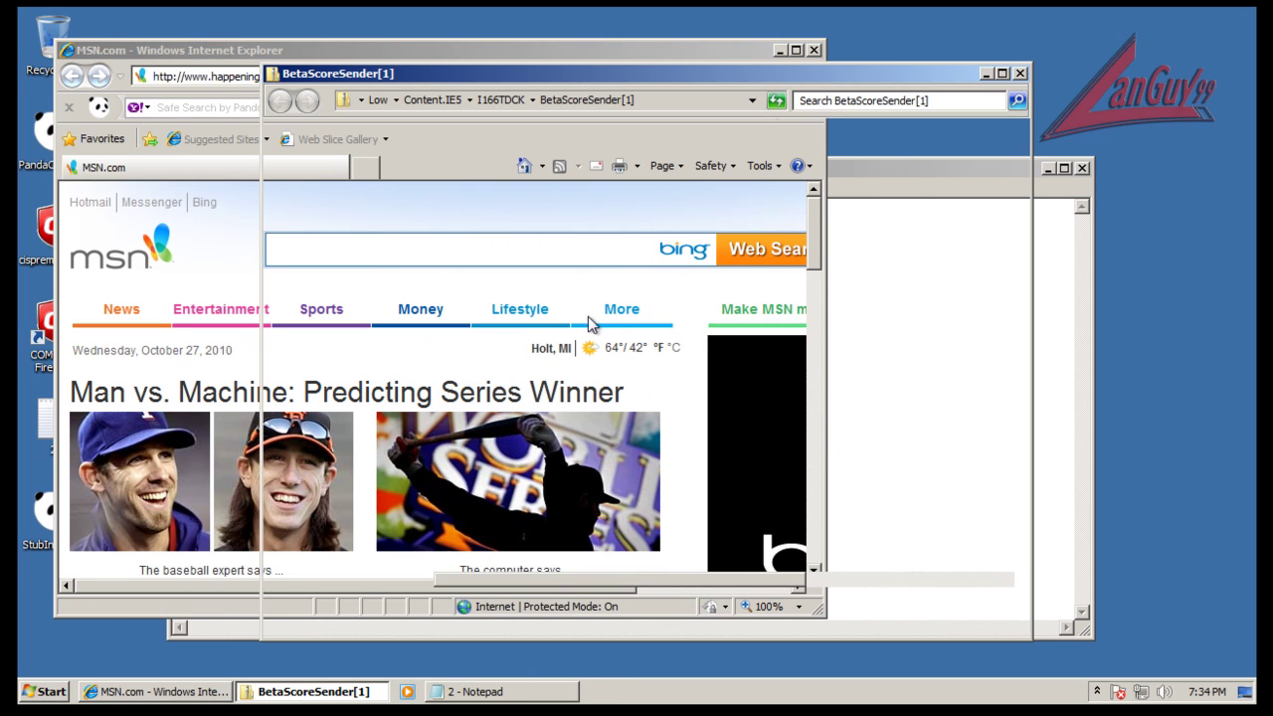
pyautogui.doubleClick(462, 188)
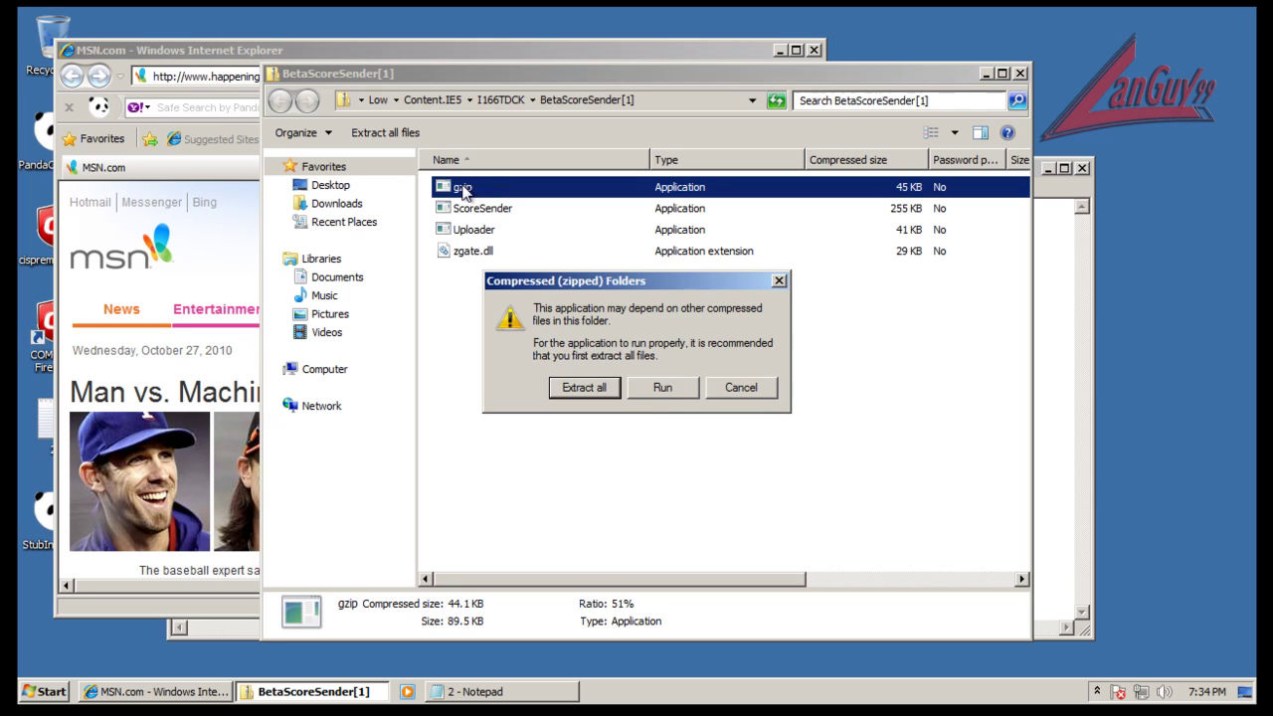
pyautogui.click(670, 389)
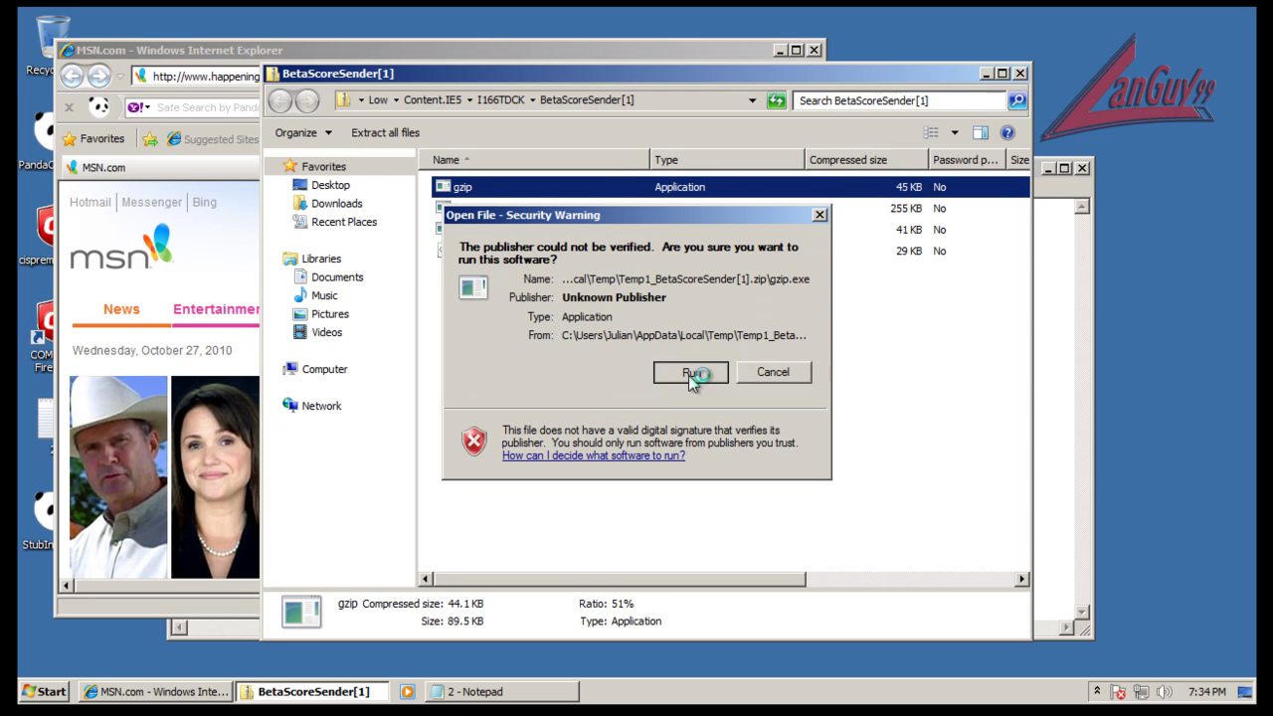
pyautogui.click(690, 374)
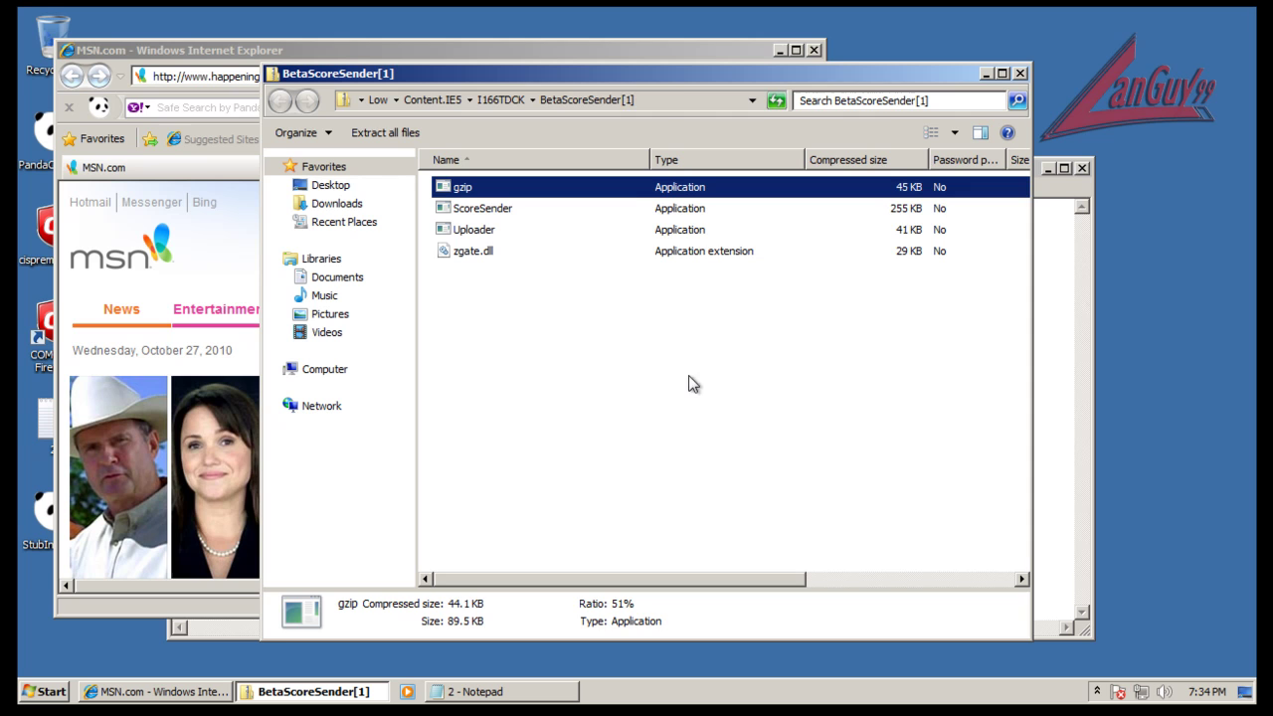
pyautogui.moveTo(672, 72); pyautogui.dragTo(571, 55)
# Run ScoreSender from the zip without extracting, confirming the unsigned-program warning
pyautogui.doubleClick(388, 190)
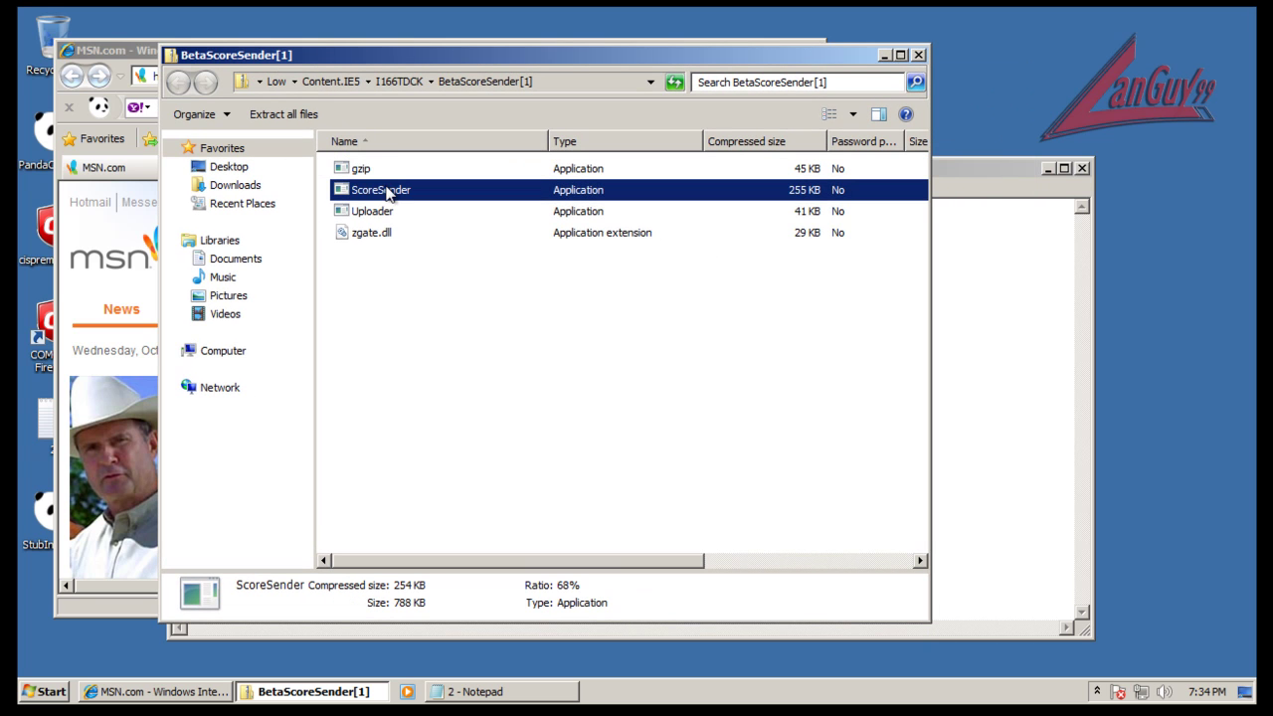
pyautogui.click(664, 390)
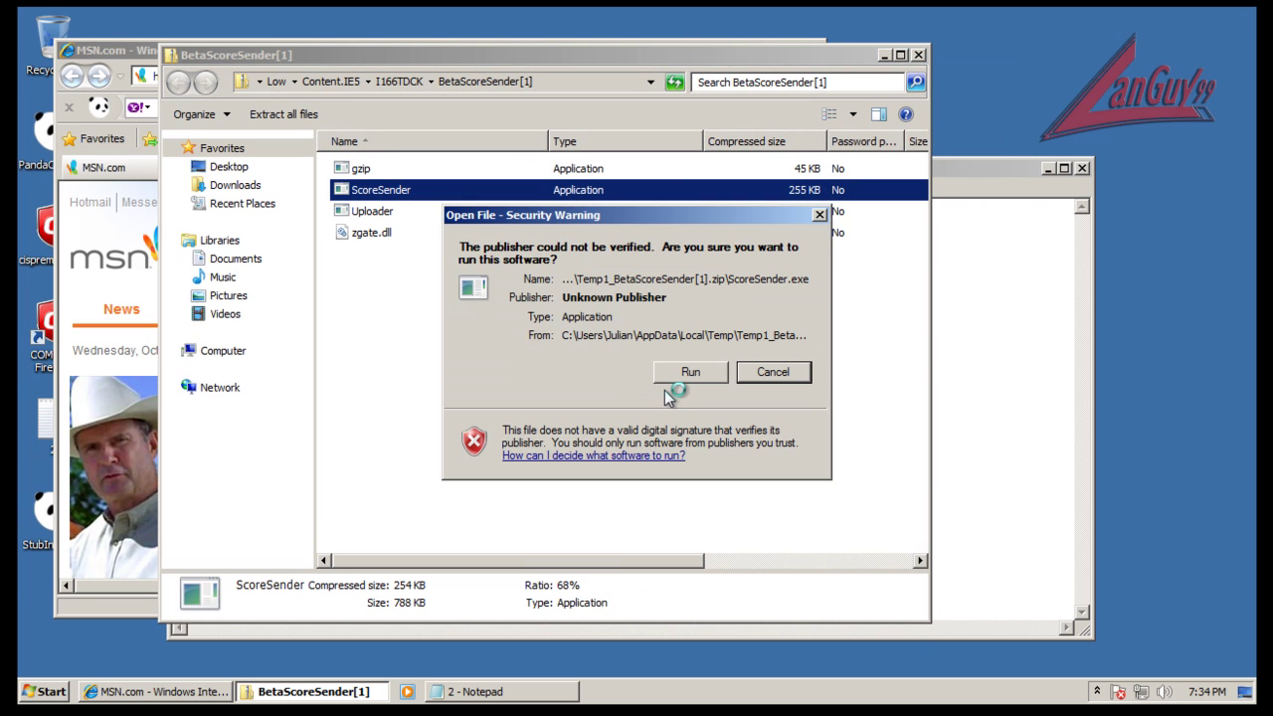
pyautogui.click(688, 375)
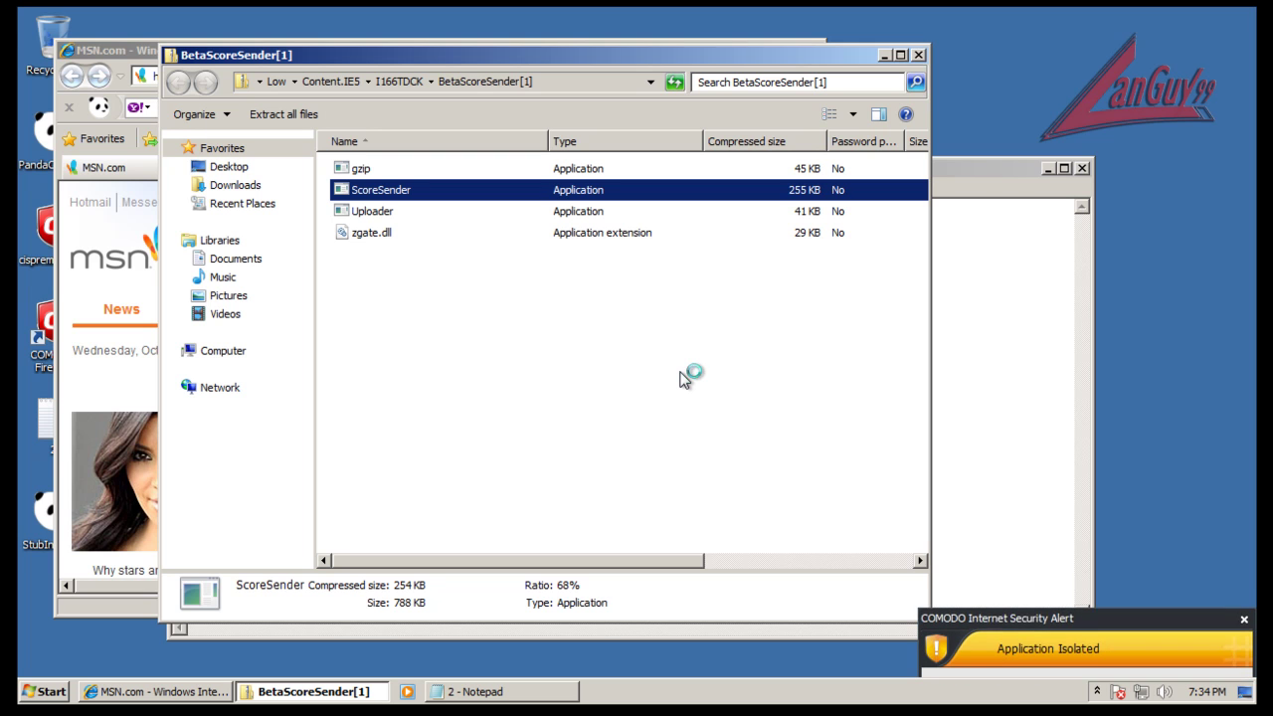
pyautogui.click(782, 414)
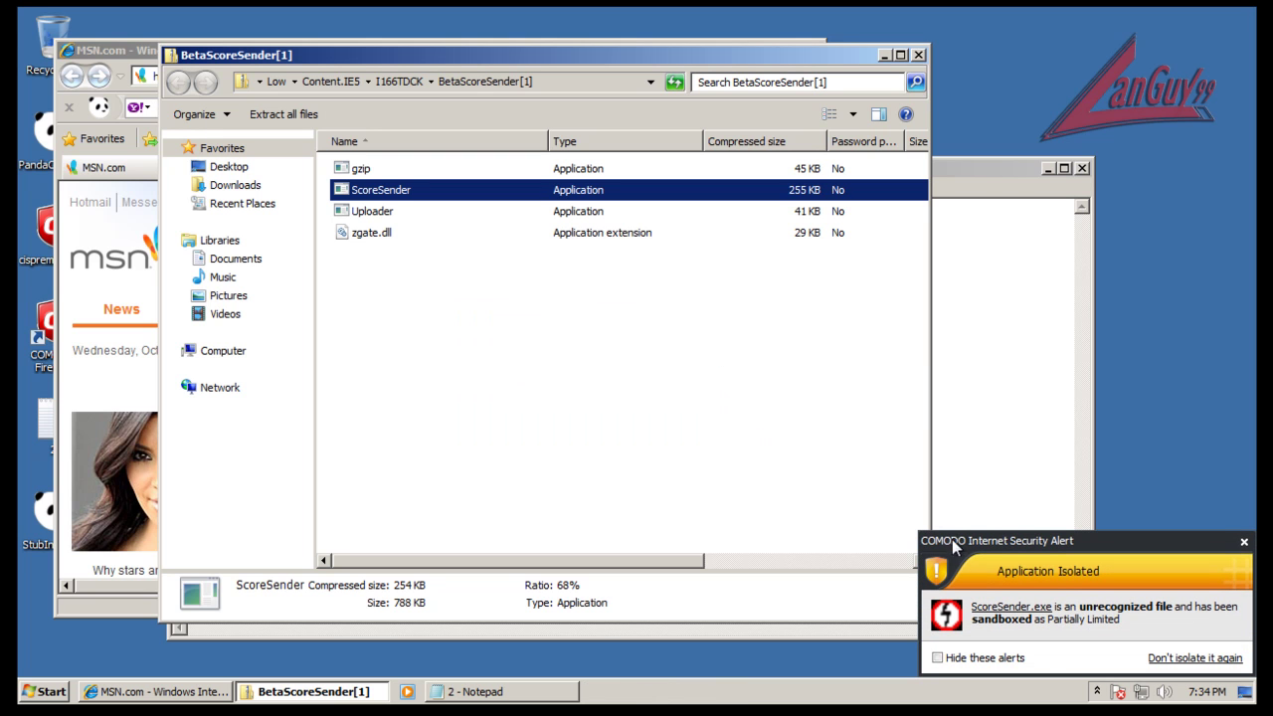
# Run Uploader from the zip, then dismiss the missing component error and COMODO isolation alerts
pyautogui.doubleClick(372, 212)
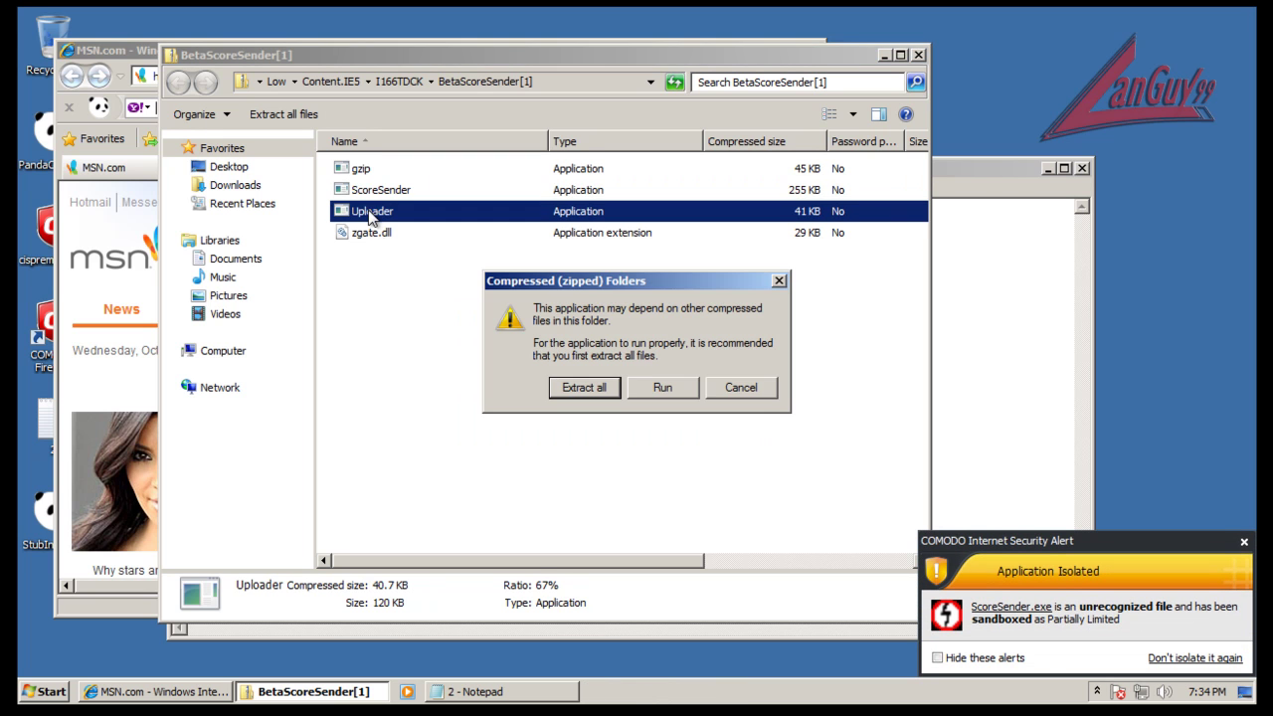
pyautogui.click(663, 391)
pyautogui.click(1243, 542)
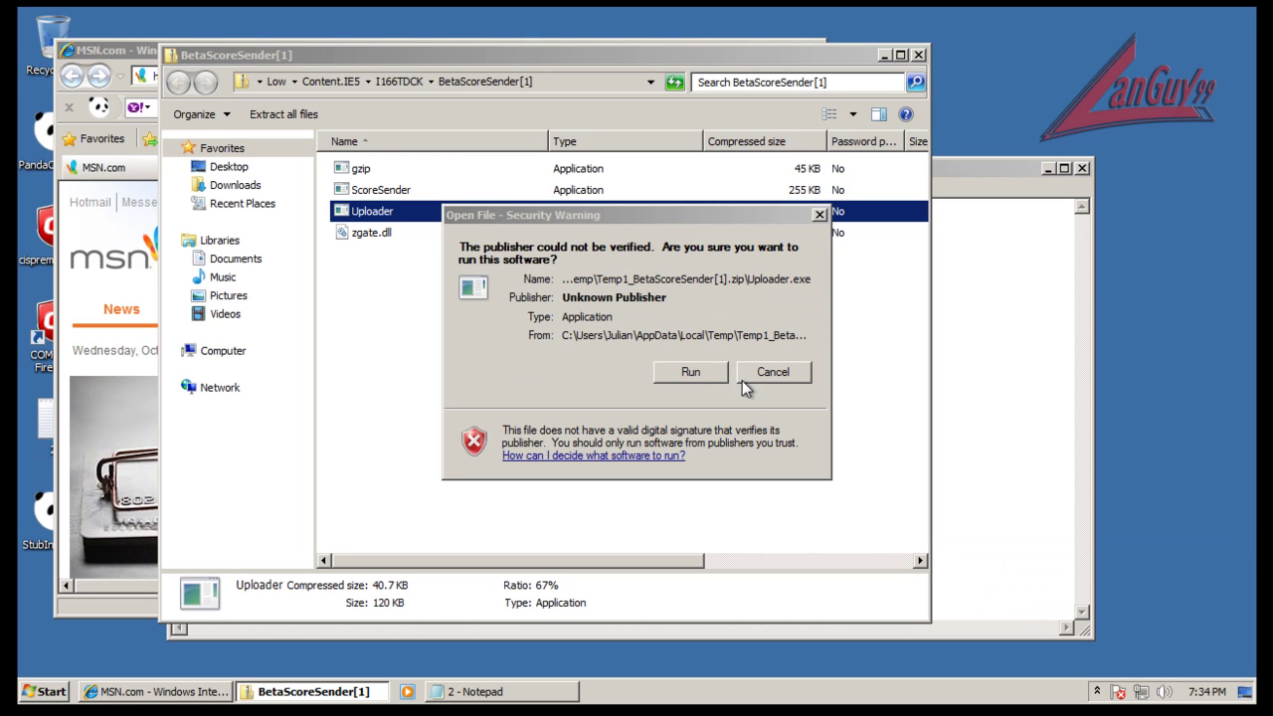
pyautogui.click(693, 374)
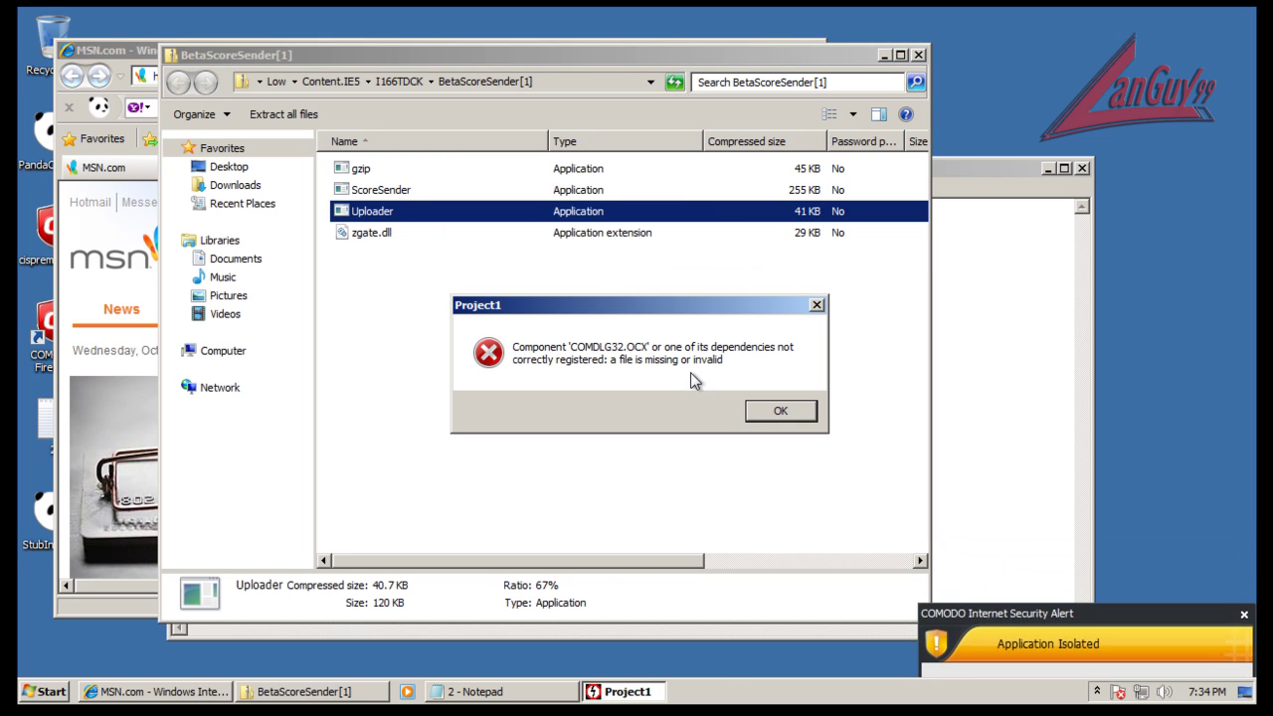
pyautogui.click(767, 414)
pyautogui.click(1243, 543)
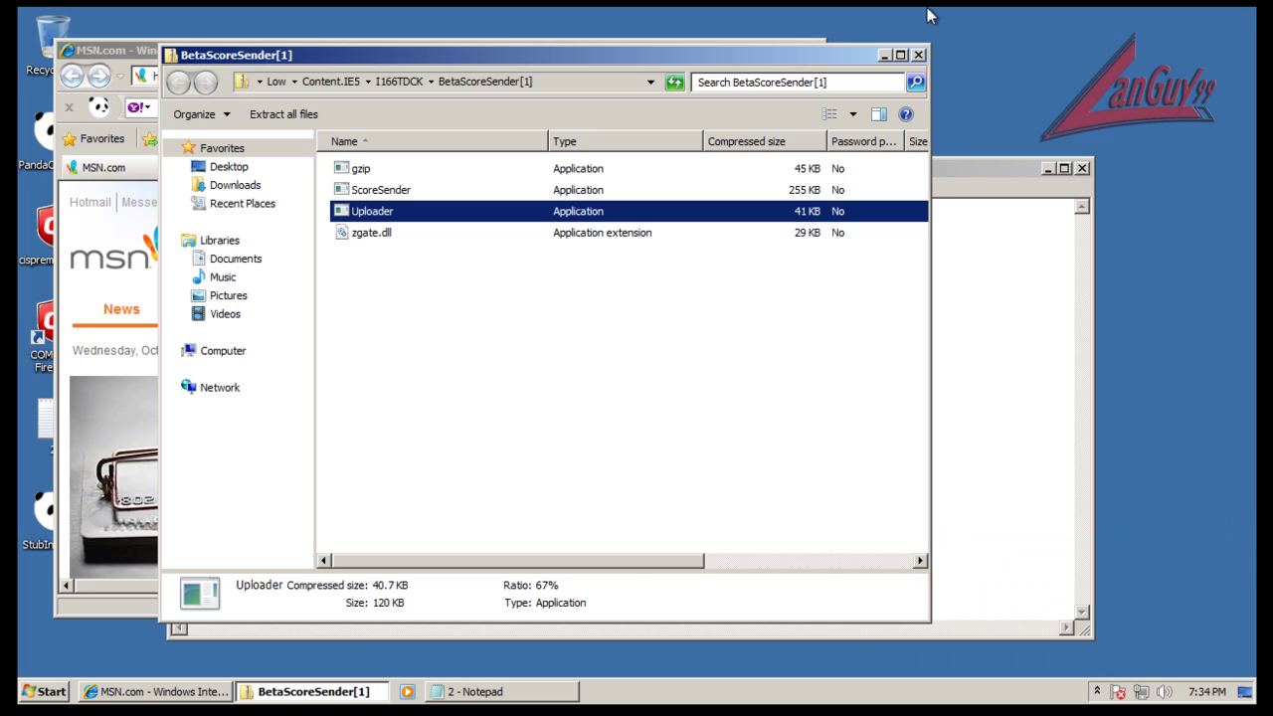
# Close the BetaScoreSender zip window and copy the autodiag.com.ba link from Notepad
pyautogui.click(919, 52)
pyautogui.click(926, 262)
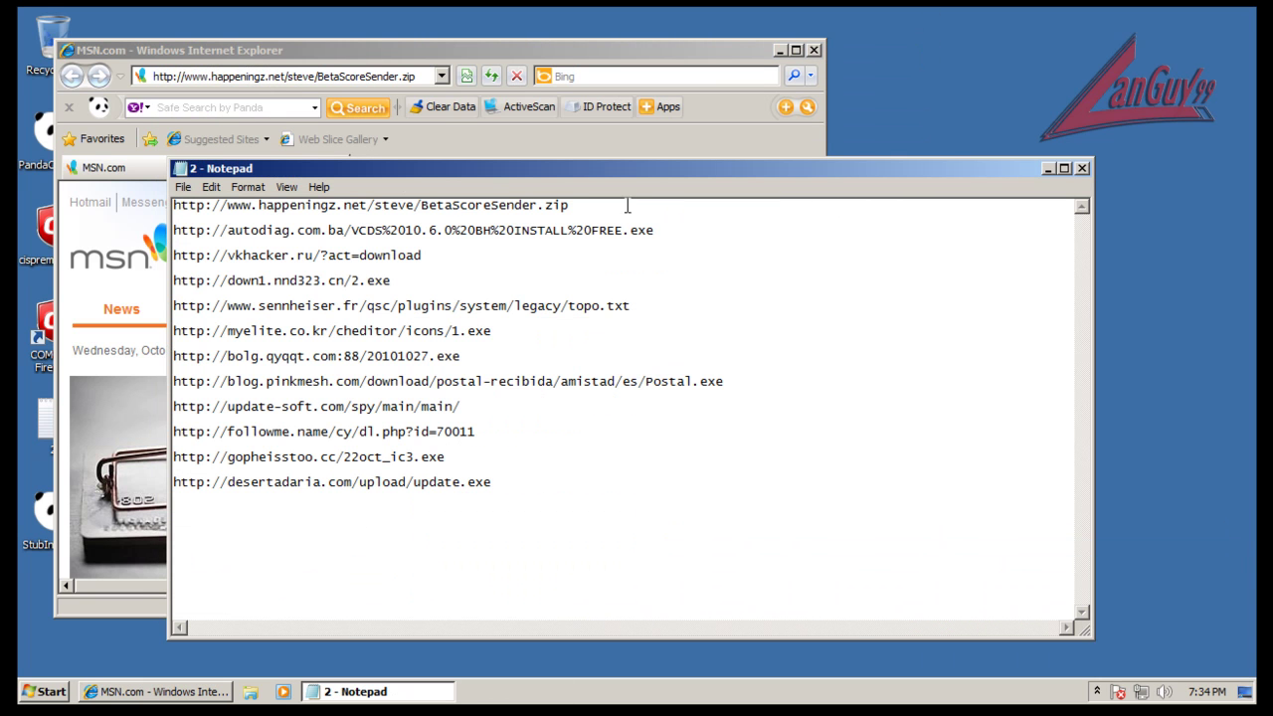
pyautogui.keyDown('shift'); pyautogui.click(661, 221); pyautogui.keyUp('shift')
pyautogui.hotkey('ctrl', 'c')
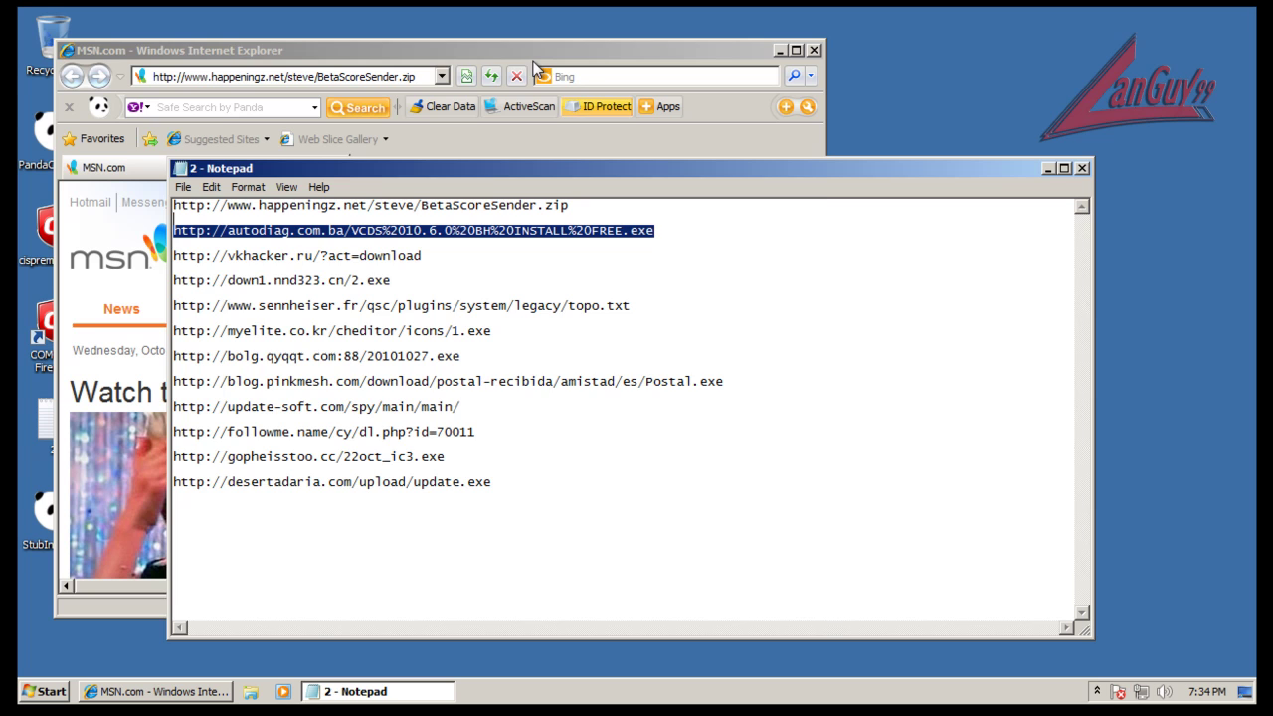
# Load the autodiag link in IE, run the VCDS 10.6.0 installer, then copy the vkhacker.ru link
pyautogui.click(409, 82)
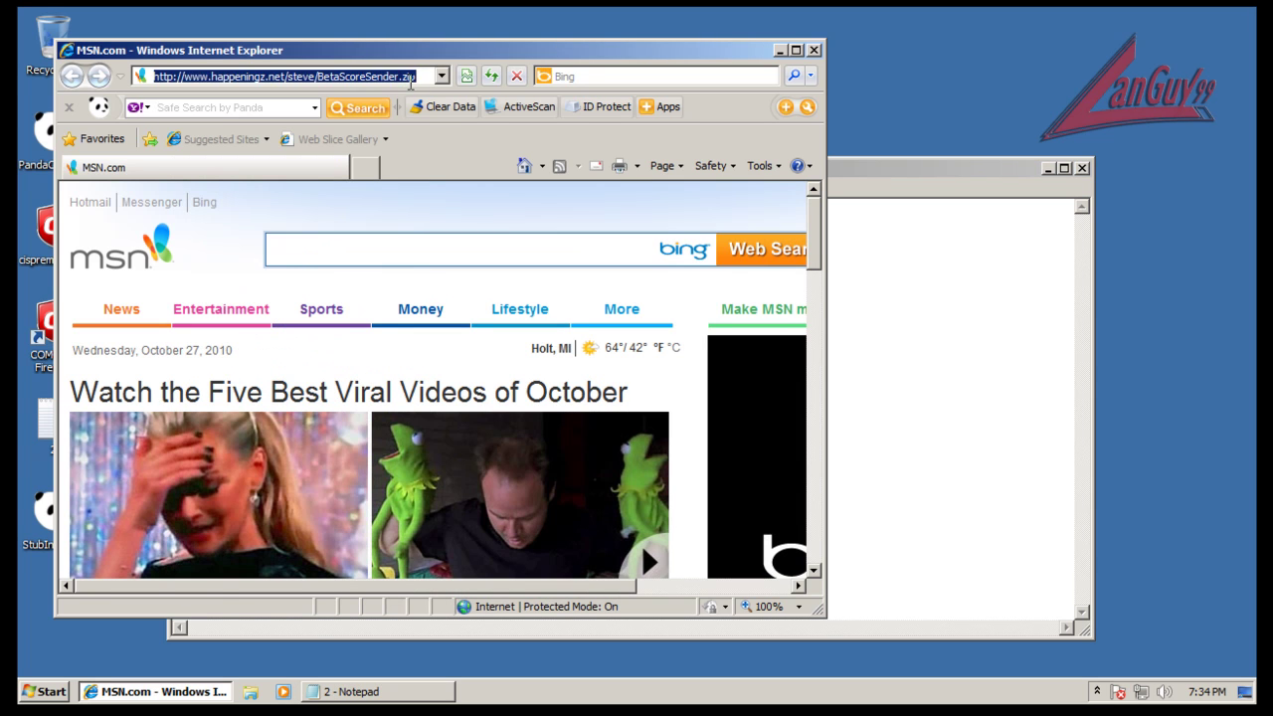
pyautogui.hotkey('ctrl', 'v')
pyautogui.press('Return')
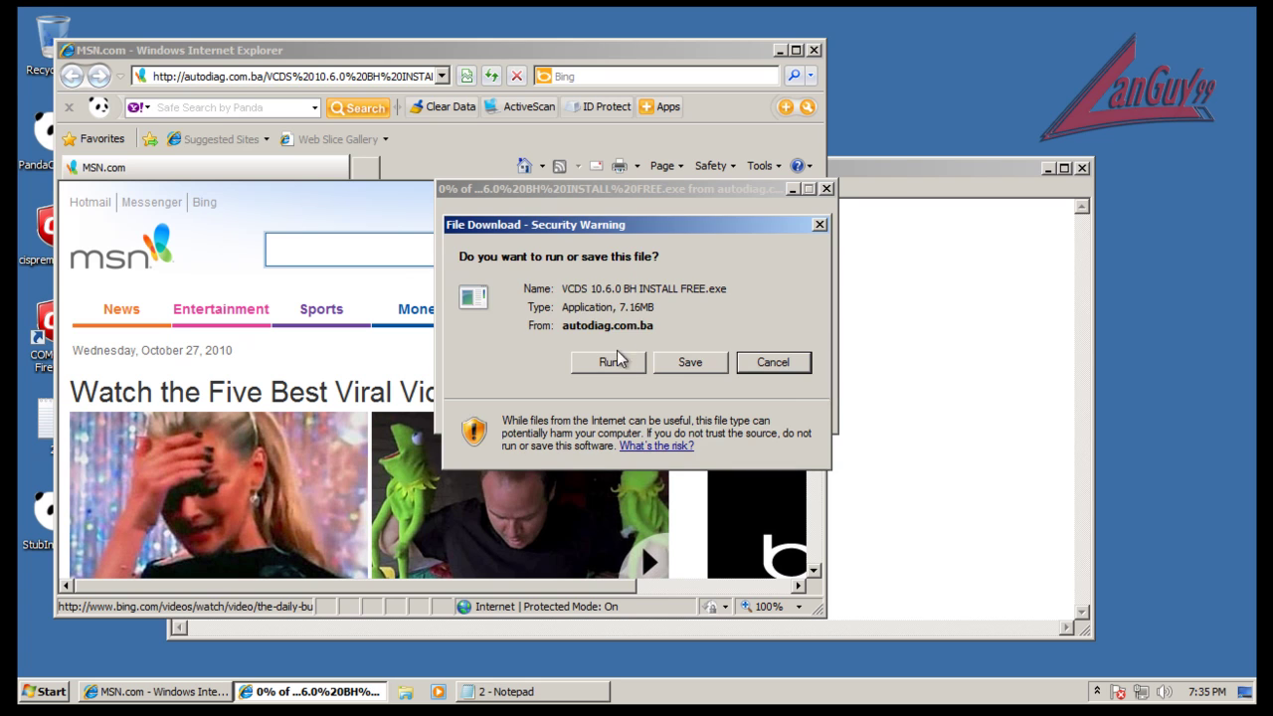
pyautogui.click(614, 361)
pyautogui.click(869, 361)
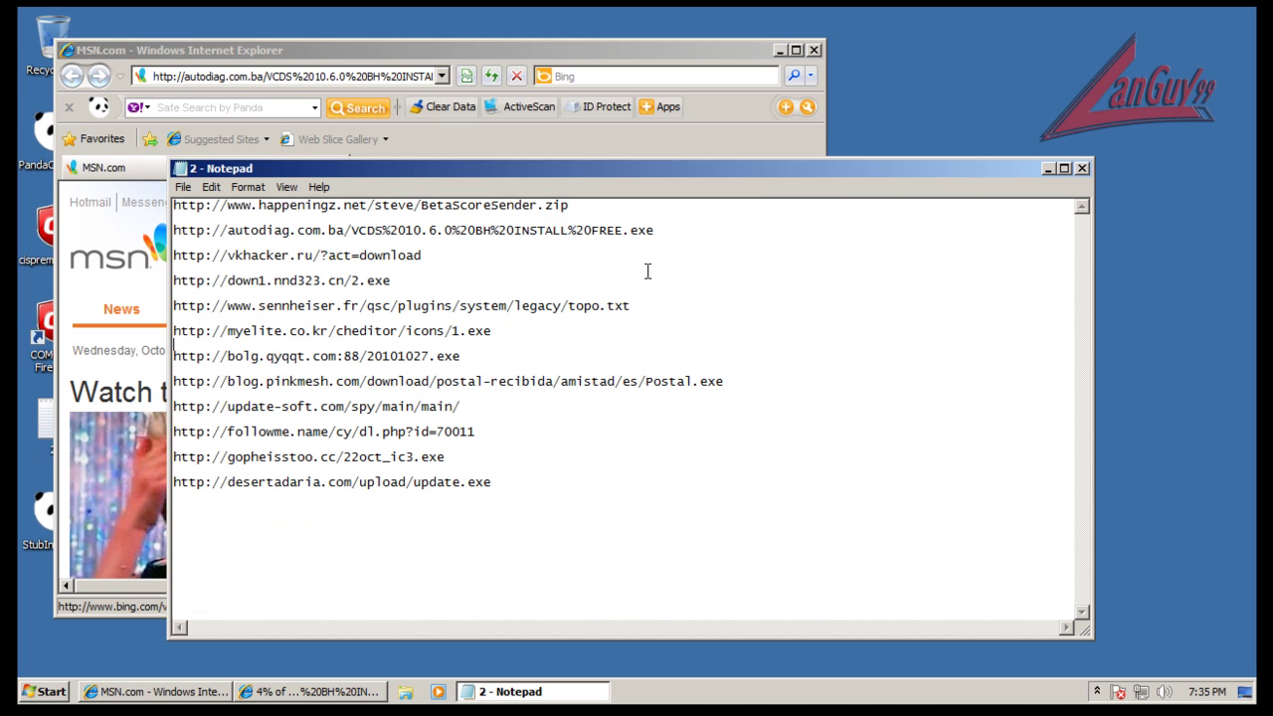
pyautogui.doubleClick(426, 254)
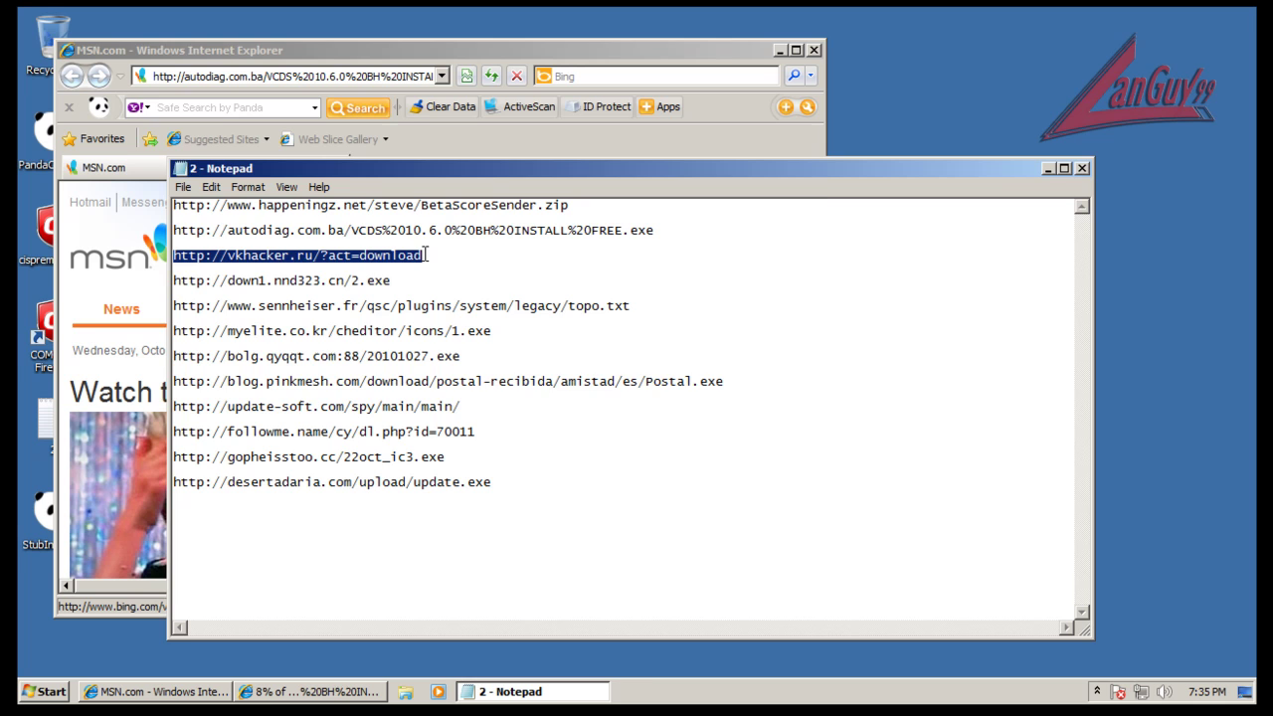
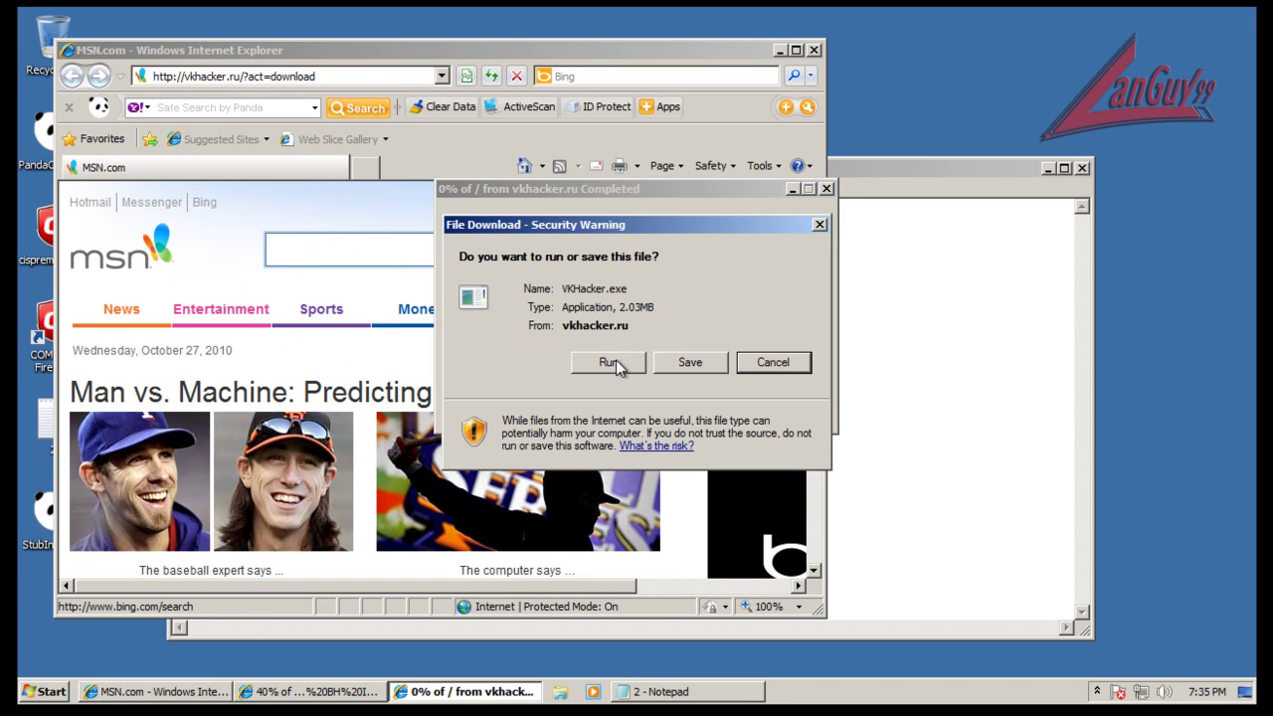
# Choose Run in the security warning so VKHacker.exe from vkhacker.ru starts downloading
pyautogui.click(615, 363)
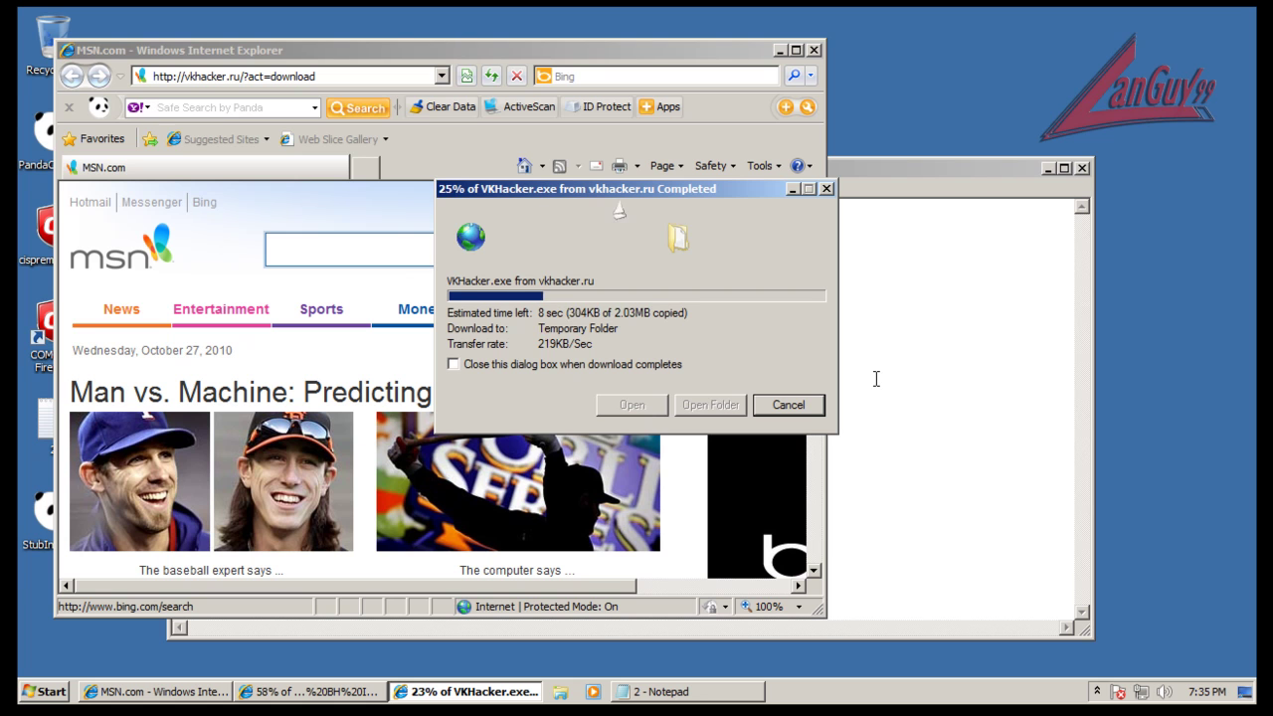
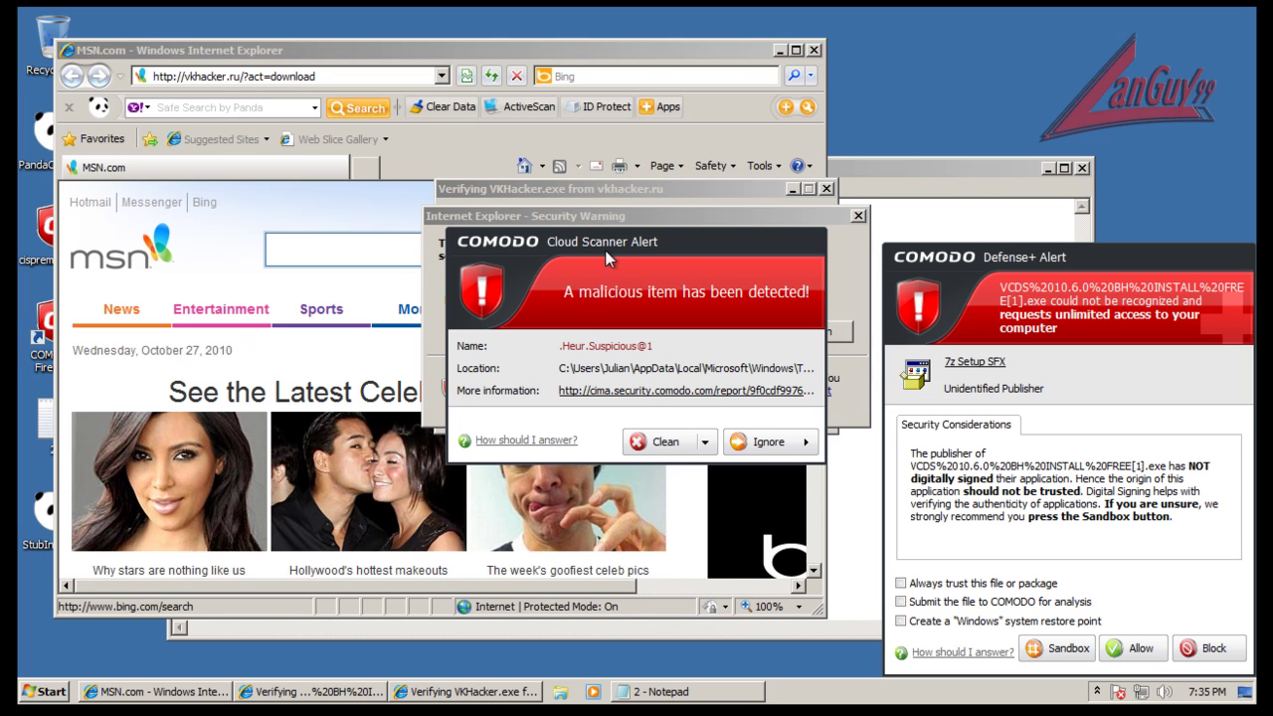
# Open Comodo's online analysis report for the flagged download and scroll through it
pyautogui.click(678, 394)
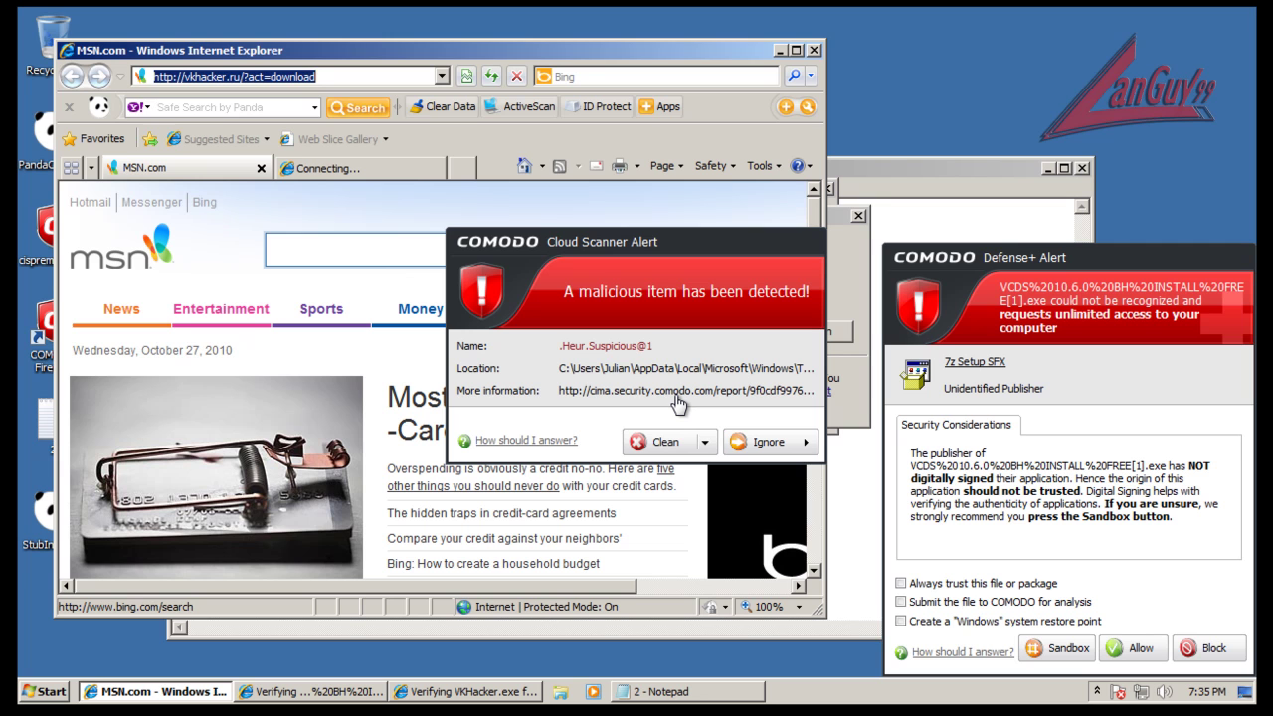
pyautogui.click(679, 394)
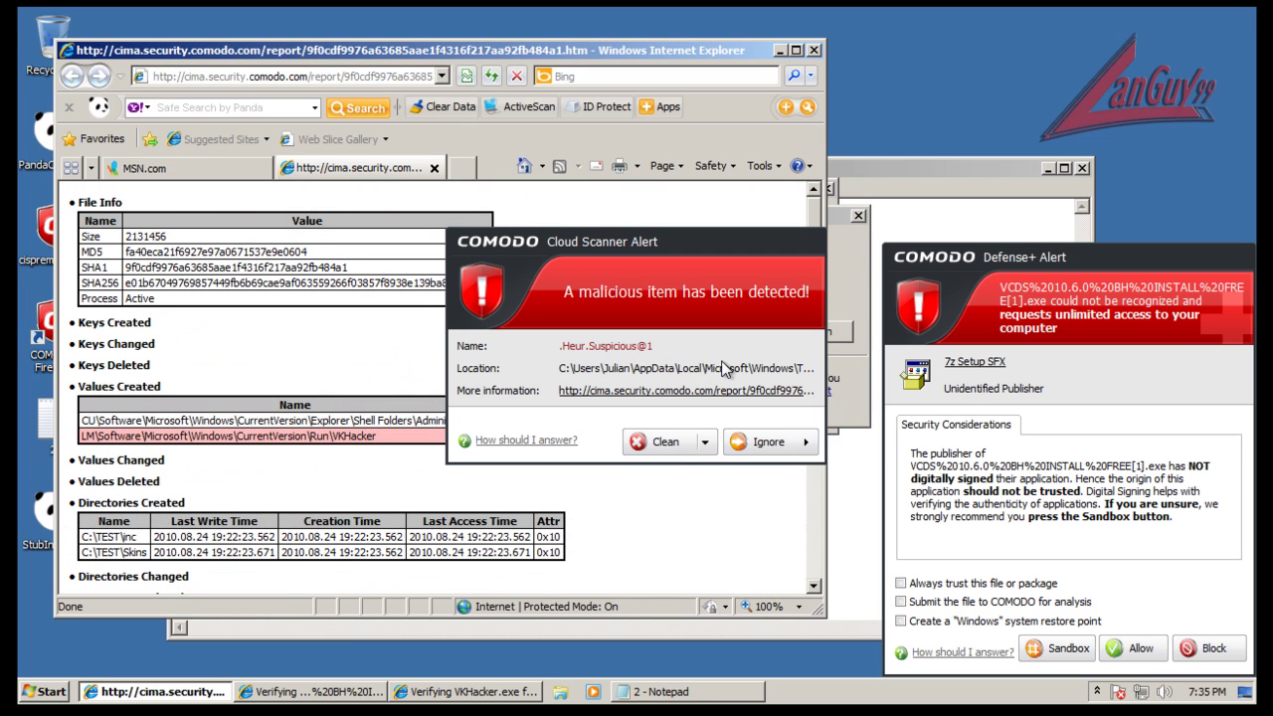
pyautogui.scroll(-10, 363, 466)
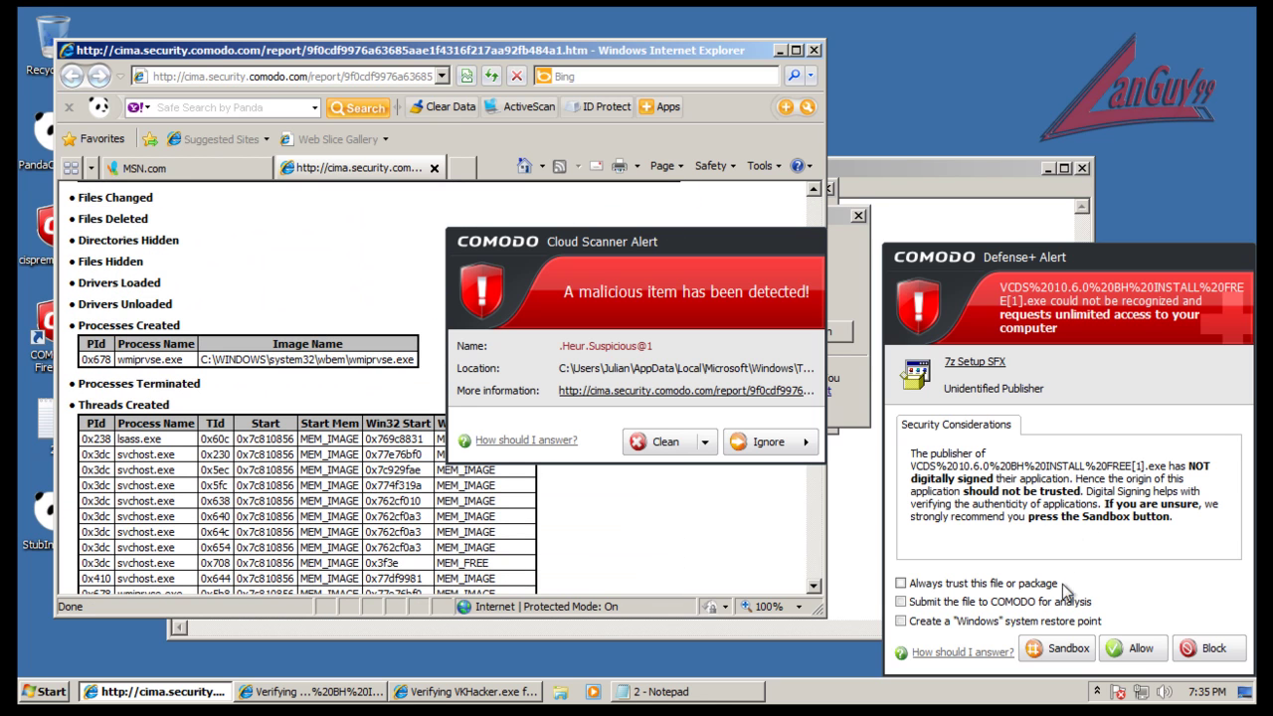
# Sandbox the unsigned installer, review the report's Suspicious+ verdict and autorun findings, and clean the detected item
pyautogui.click(1060, 653)
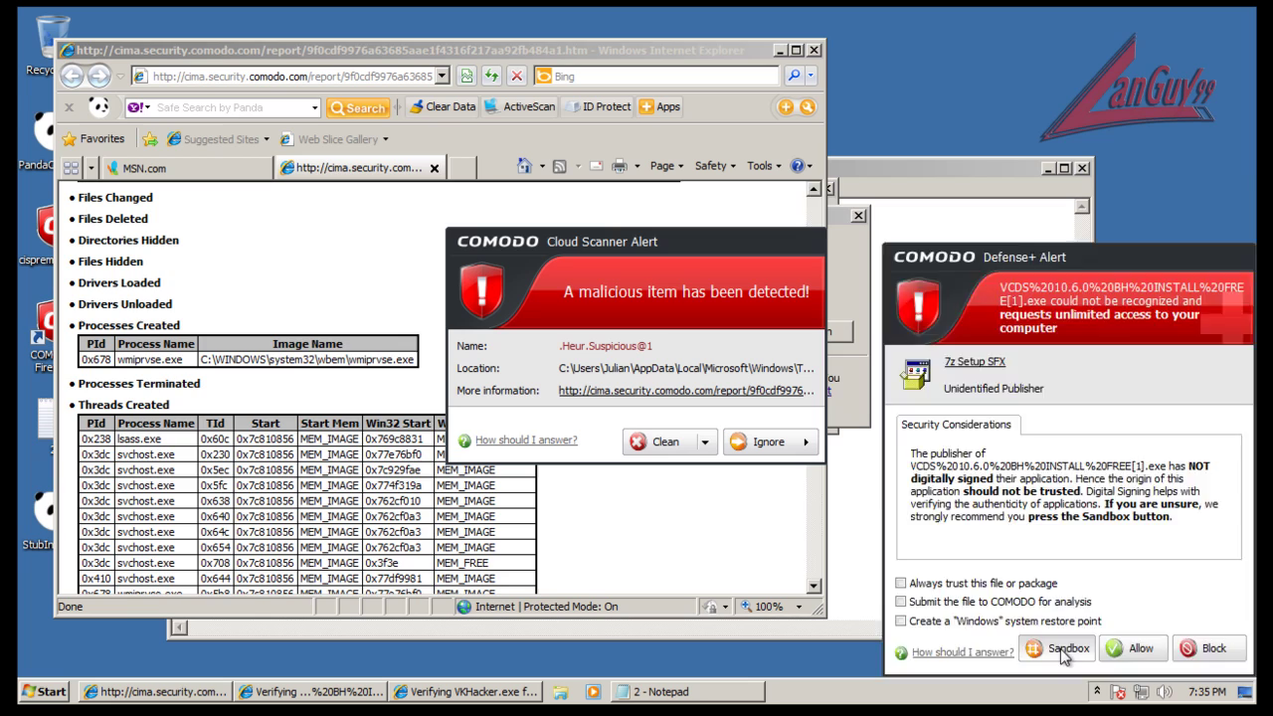
pyautogui.click(675, 534)
pyautogui.scroll(-10, 675, 534)
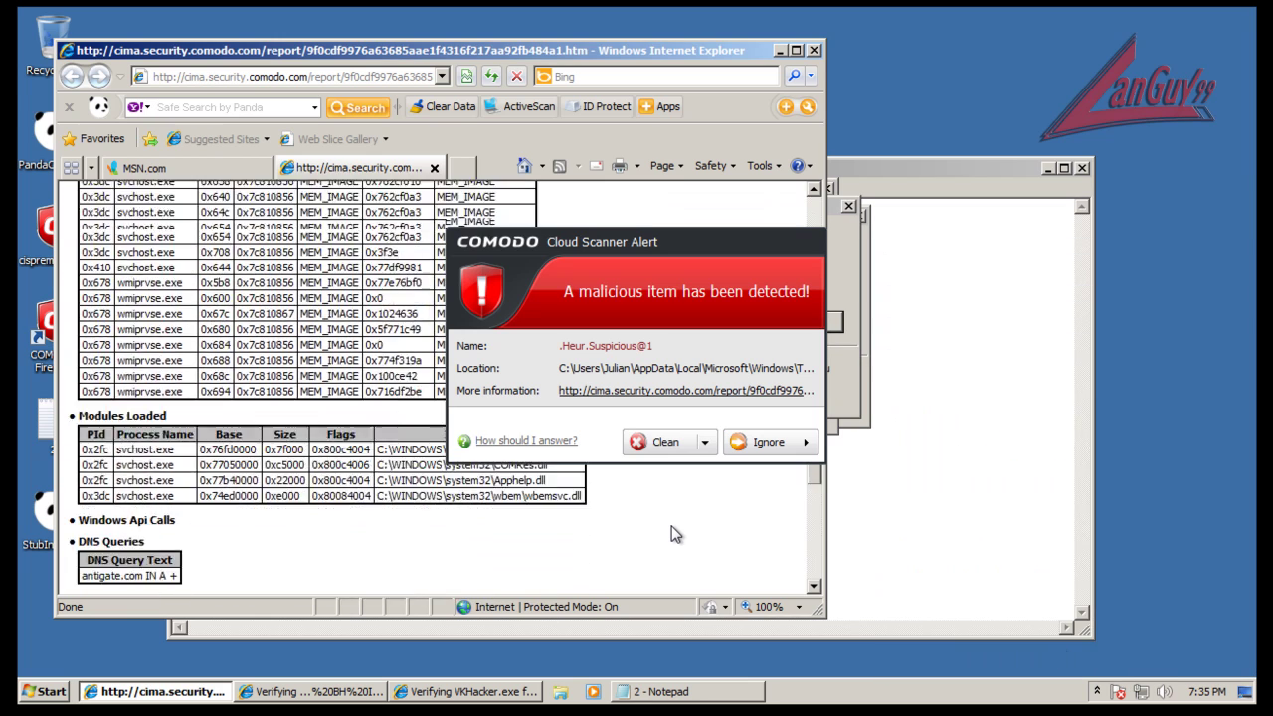
pyautogui.scroll(-2, 675, 534)
pyautogui.scroll(15, 675, 534)
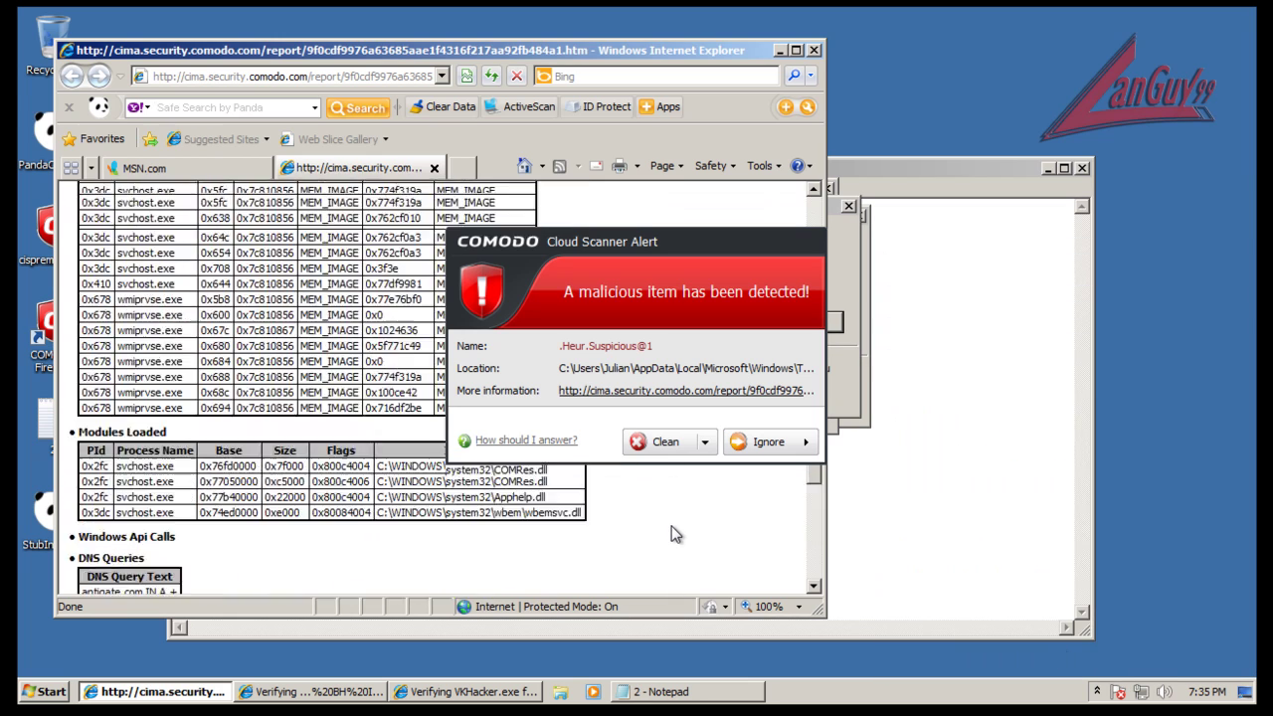
pyautogui.scroll(3, 675, 534)
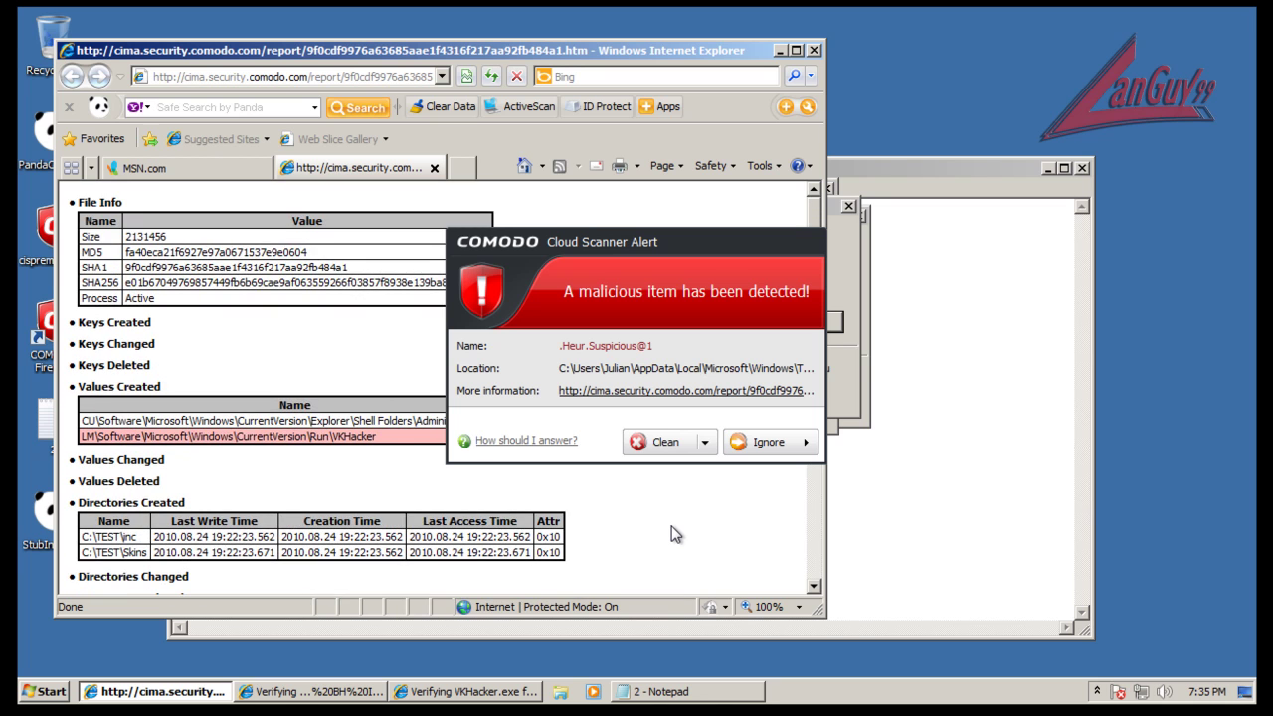
pyautogui.scroll(-1, 675, 534)
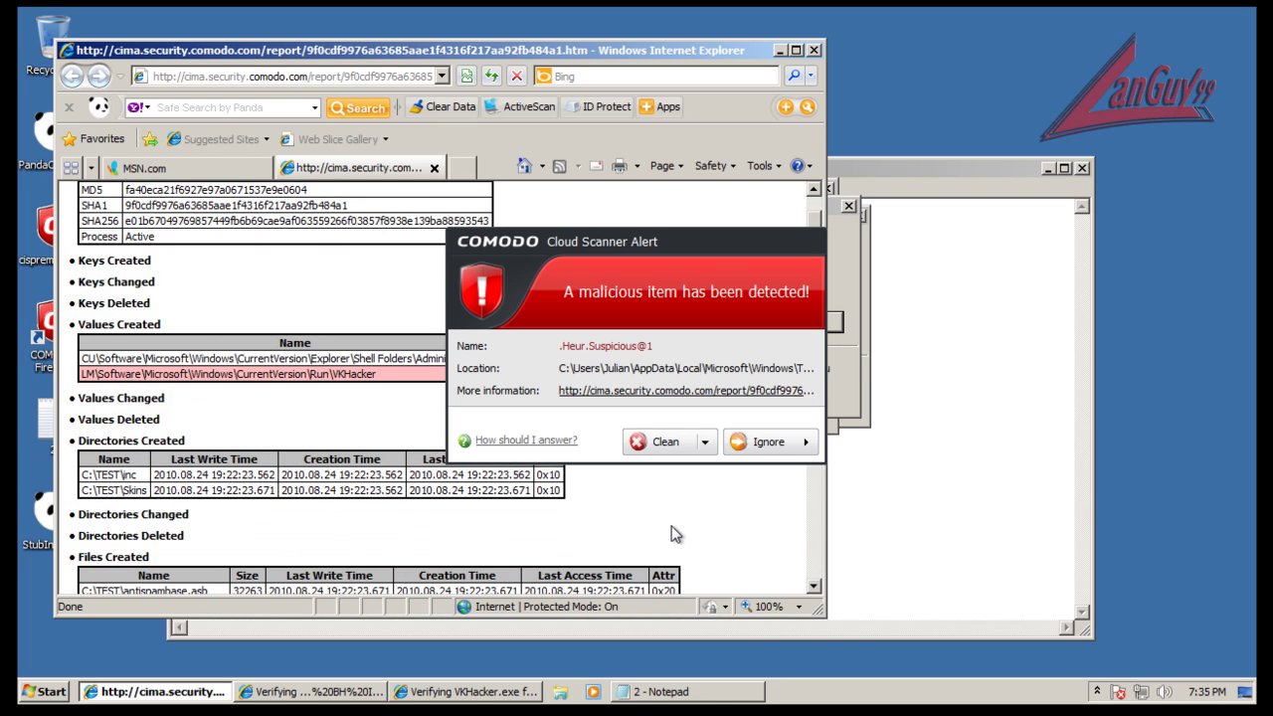
pyautogui.scroll(-15, 673, 534)
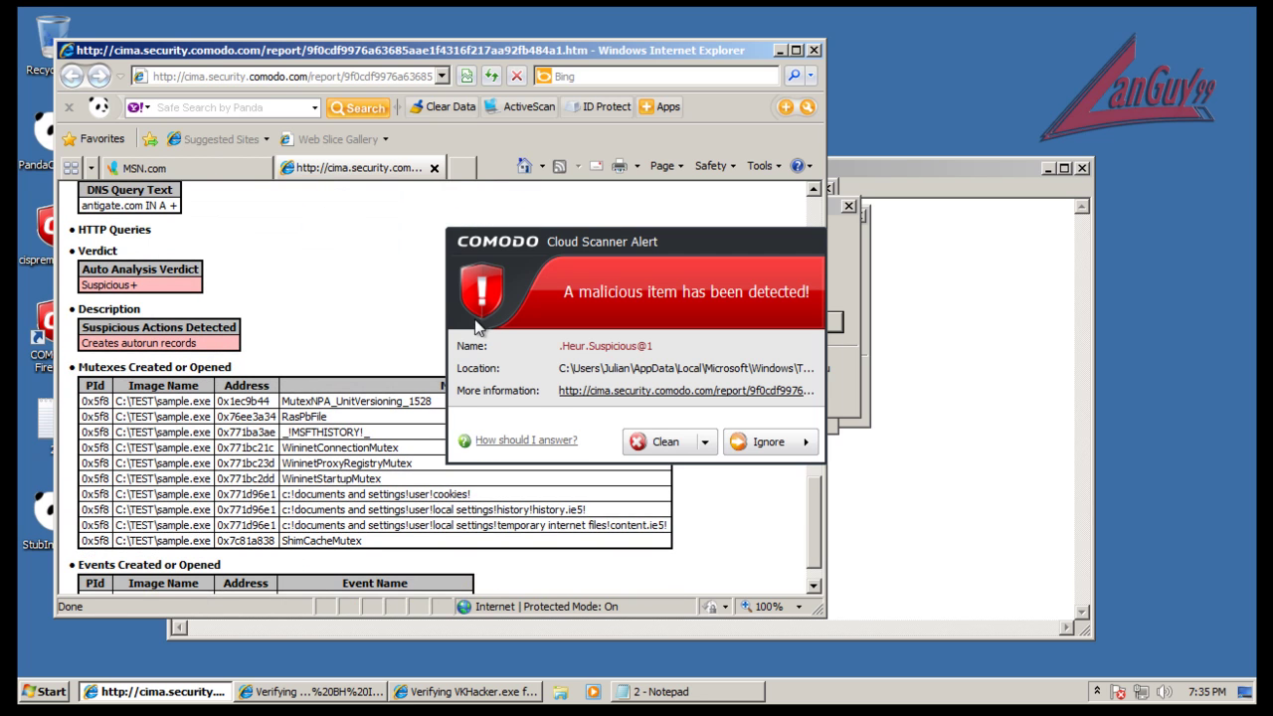
pyautogui.click(661, 443)
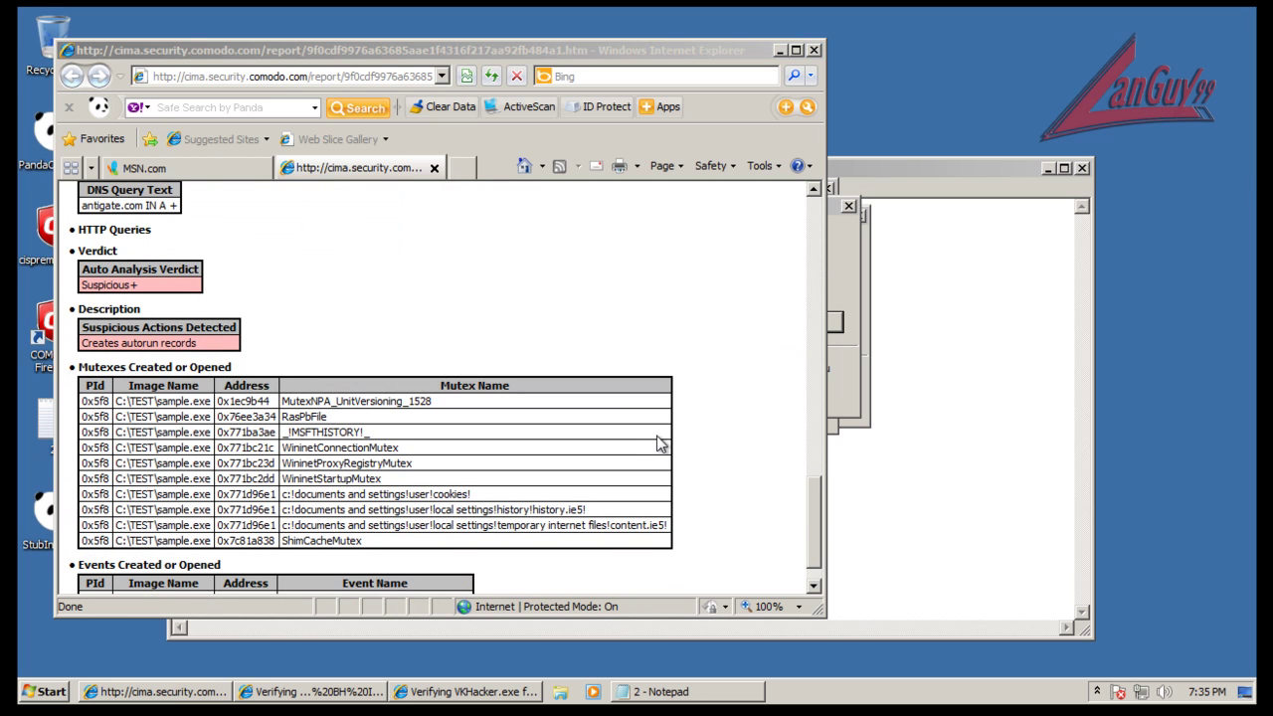
# Close all report tabs, then let the vkhacker download and the sandboxed VCDS installer run
pyautogui.click(814, 50)
pyautogui.click(425, 341)
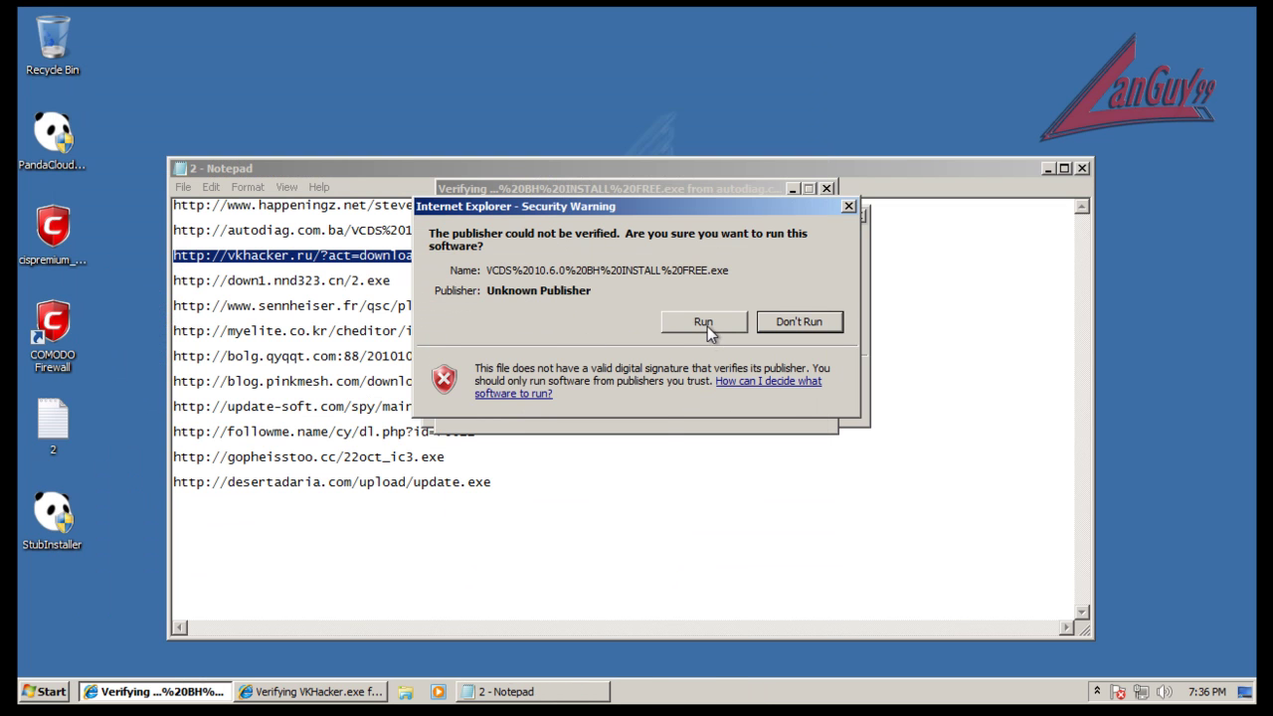
pyautogui.click(703, 322)
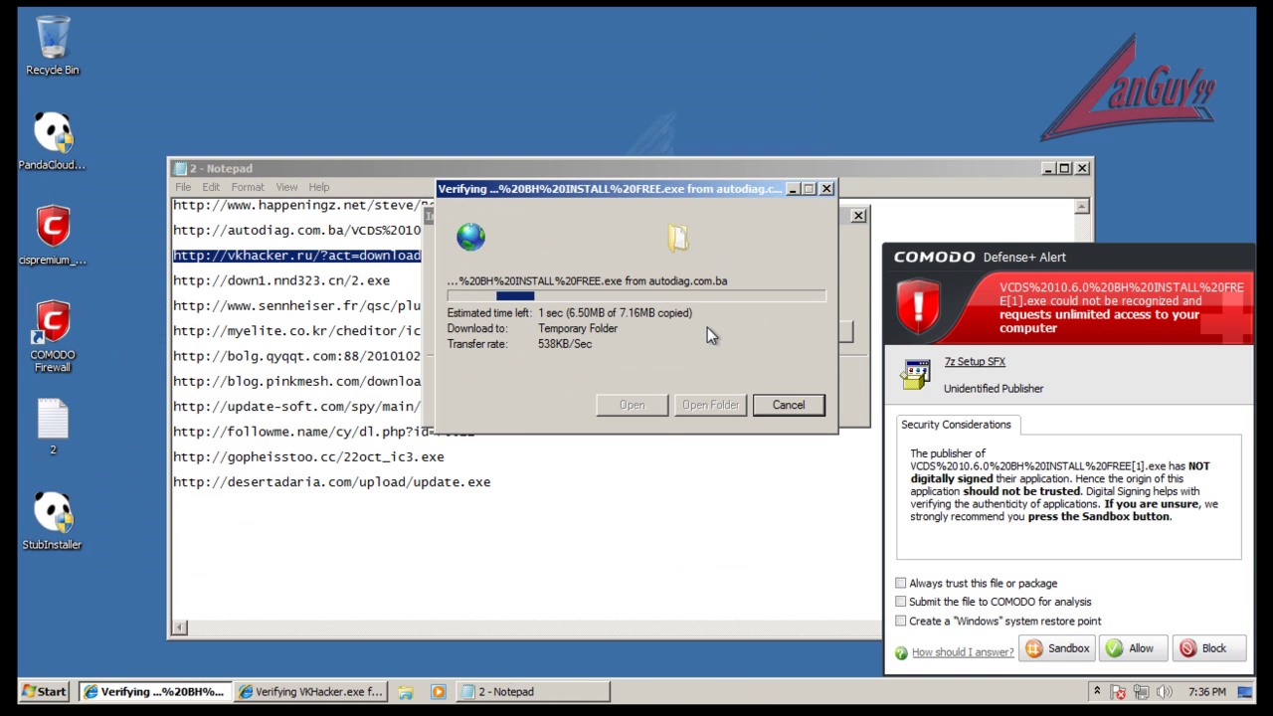
pyautogui.click(1080, 659)
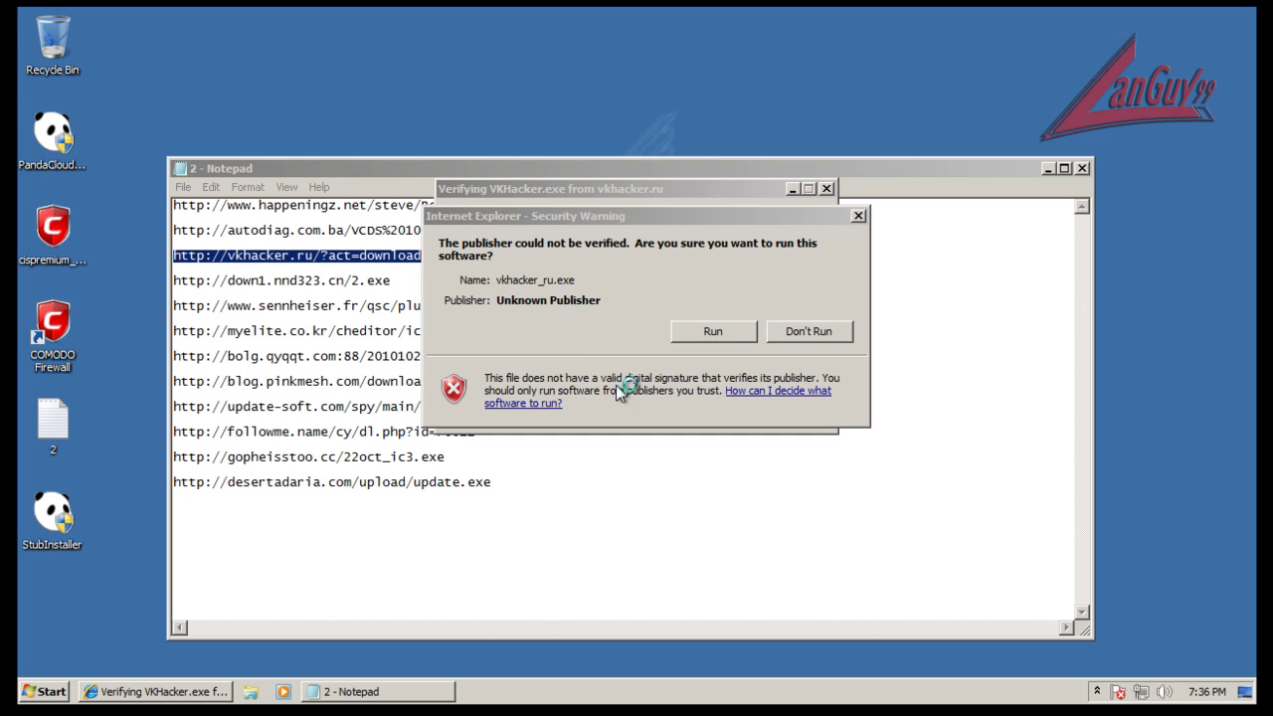
pyautogui.click(596, 388)
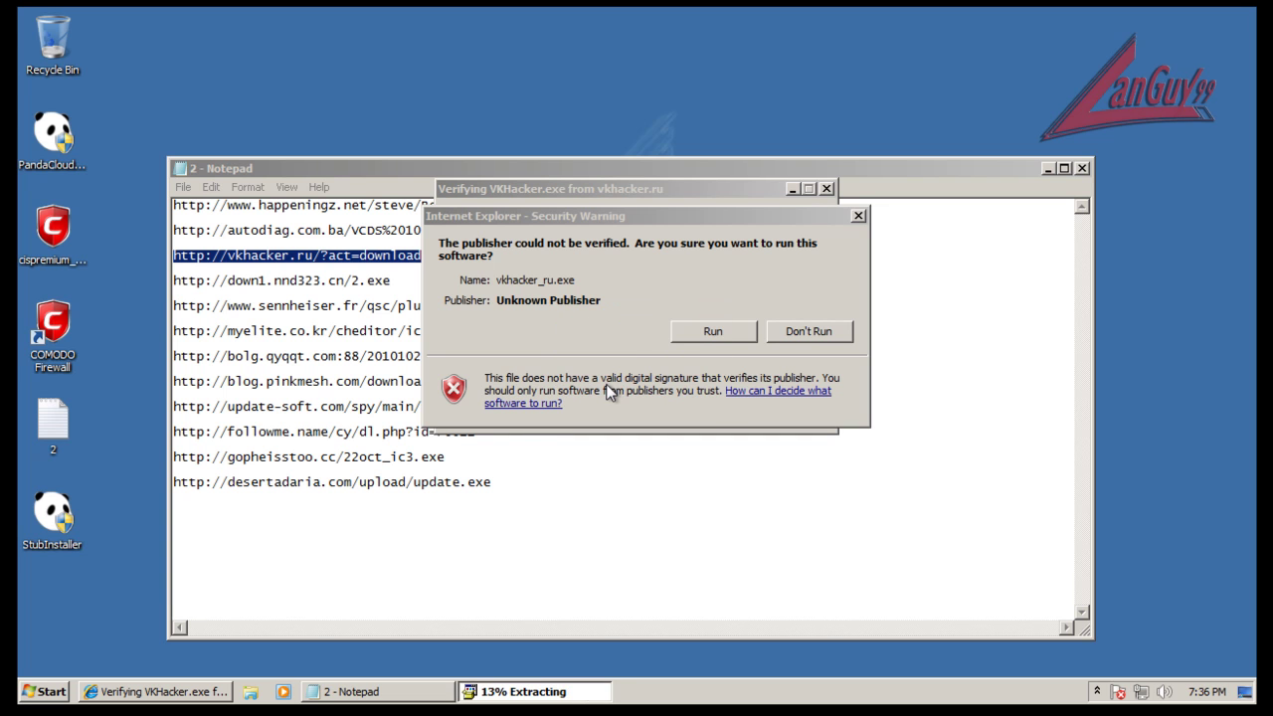
pyautogui.click(688, 332)
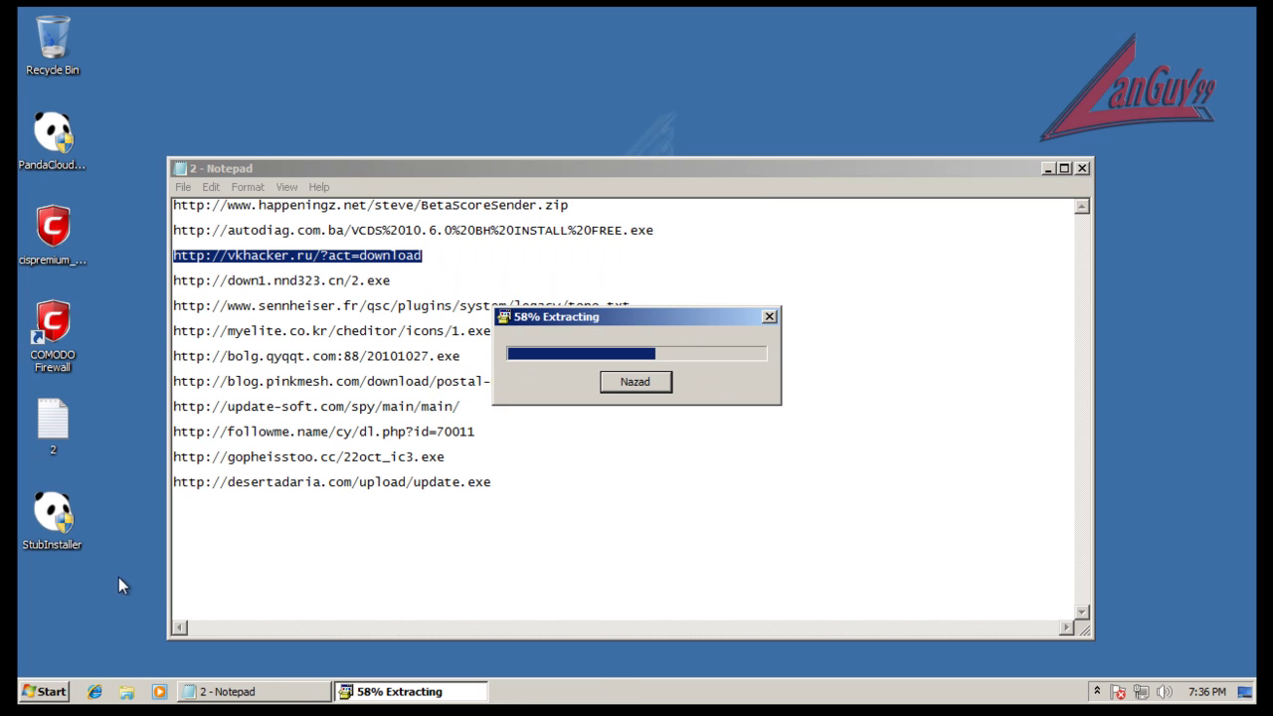
# Open a new browser window beside Notepad and select the down1.nnd323.cn/2.exe URL
pyautogui.click(93, 692)
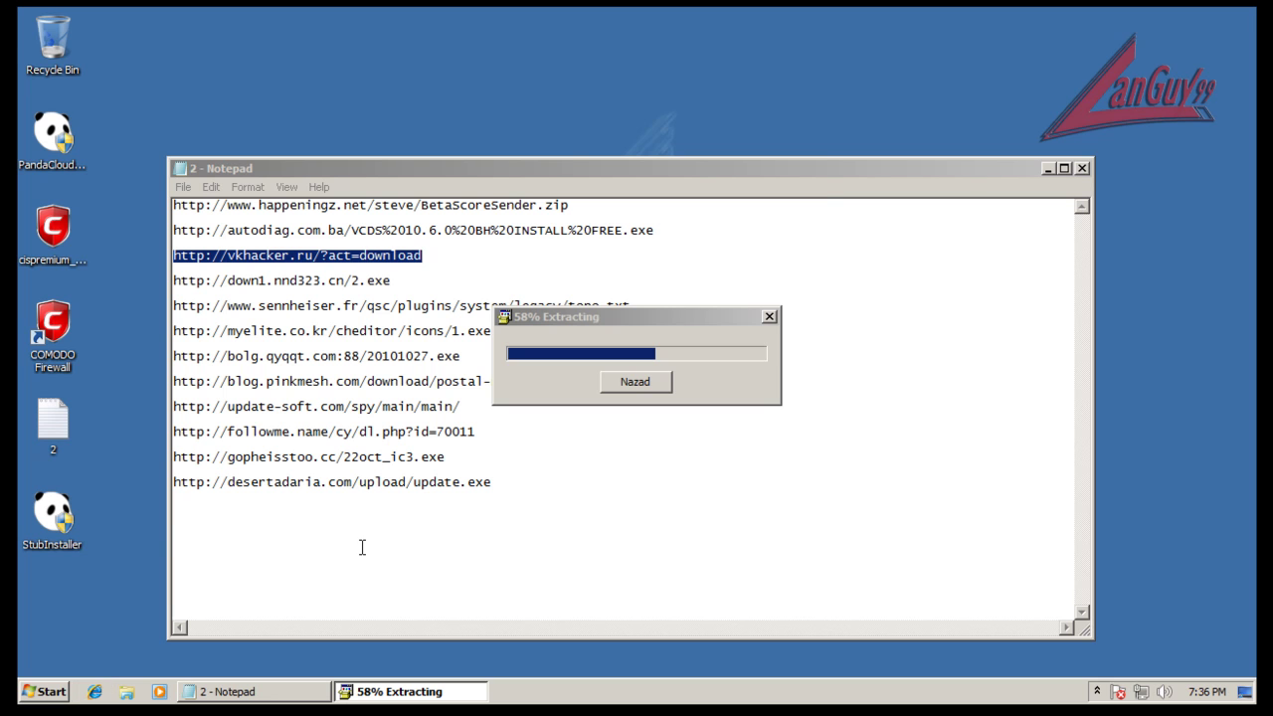
pyautogui.click(831, 165)
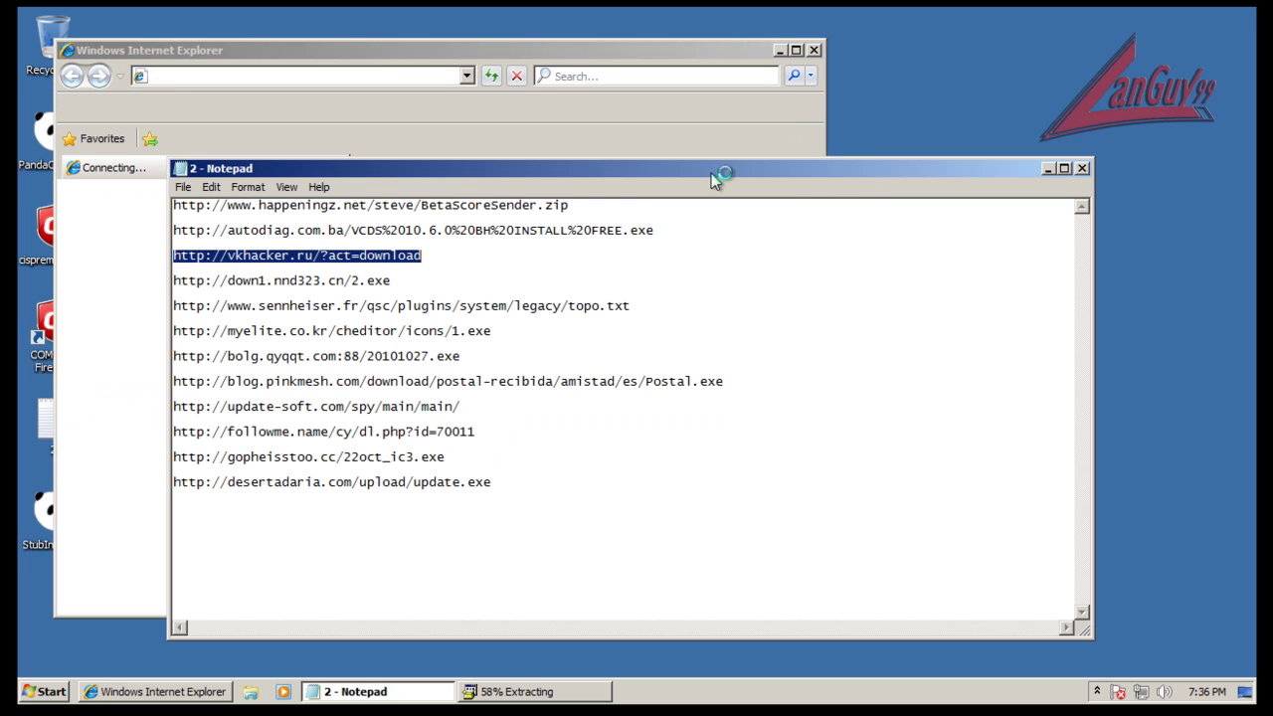
pyautogui.moveTo(719, 173); pyautogui.dragTo(565, 321)
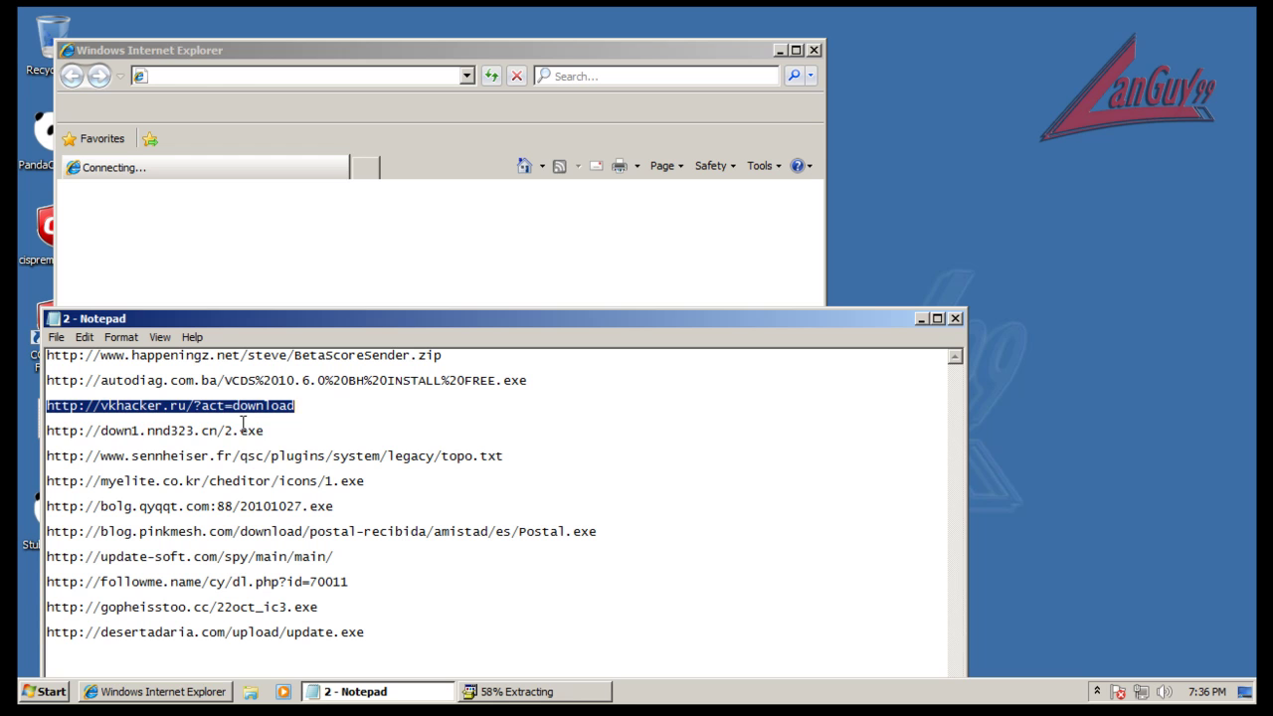
pyautogui.moveTo(47, 430); pyautogui.dragTo(265, 431)
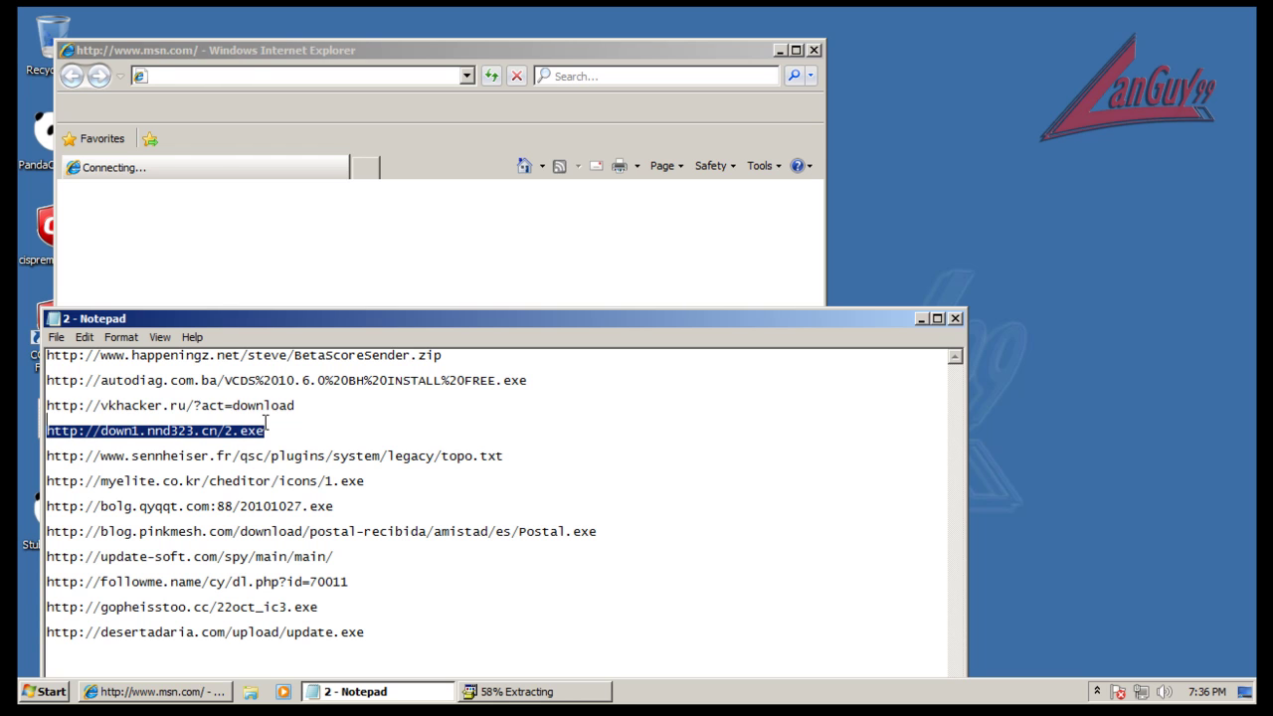
pyautogui.click(429, 58)
pyautogui.moveTo(429, 62); pyautogui.dragTo(615, 67)
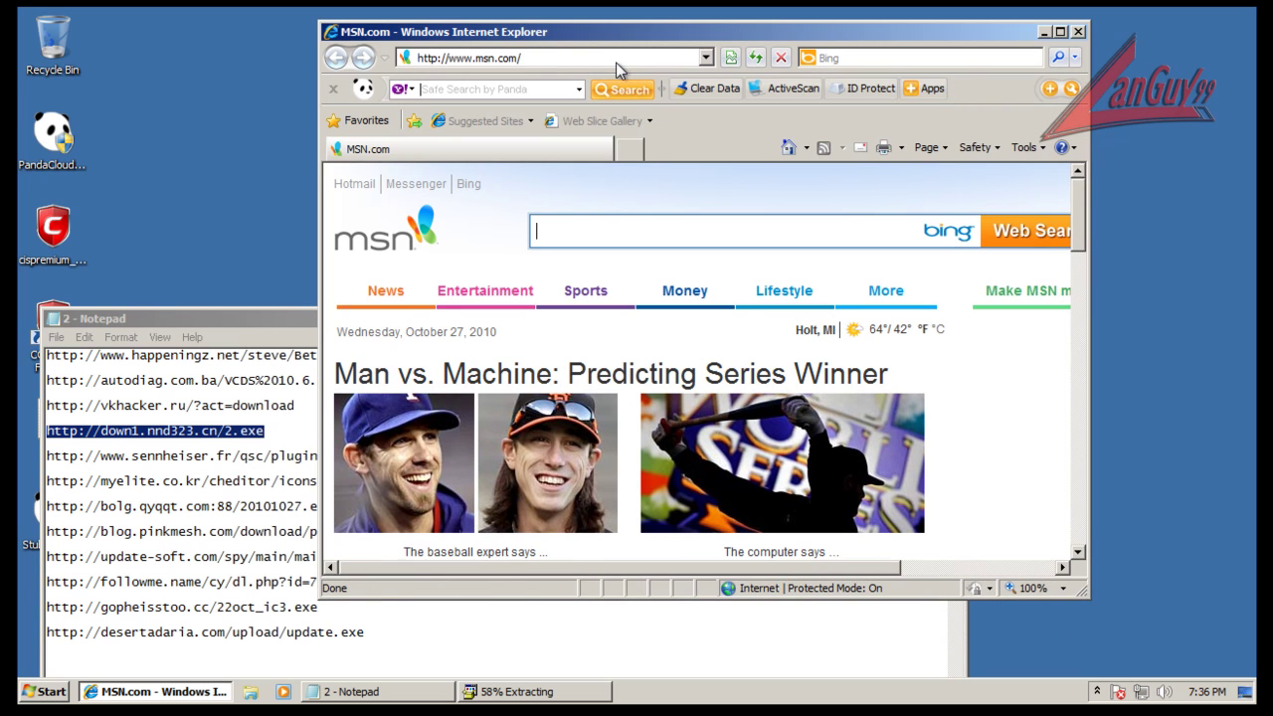
# Load the pasted 2.exe link in Internet Explorer and run the download
pyautogui.click(615, 62)
pyautogui.write('http://down1.nnd323.cn/2.exe')
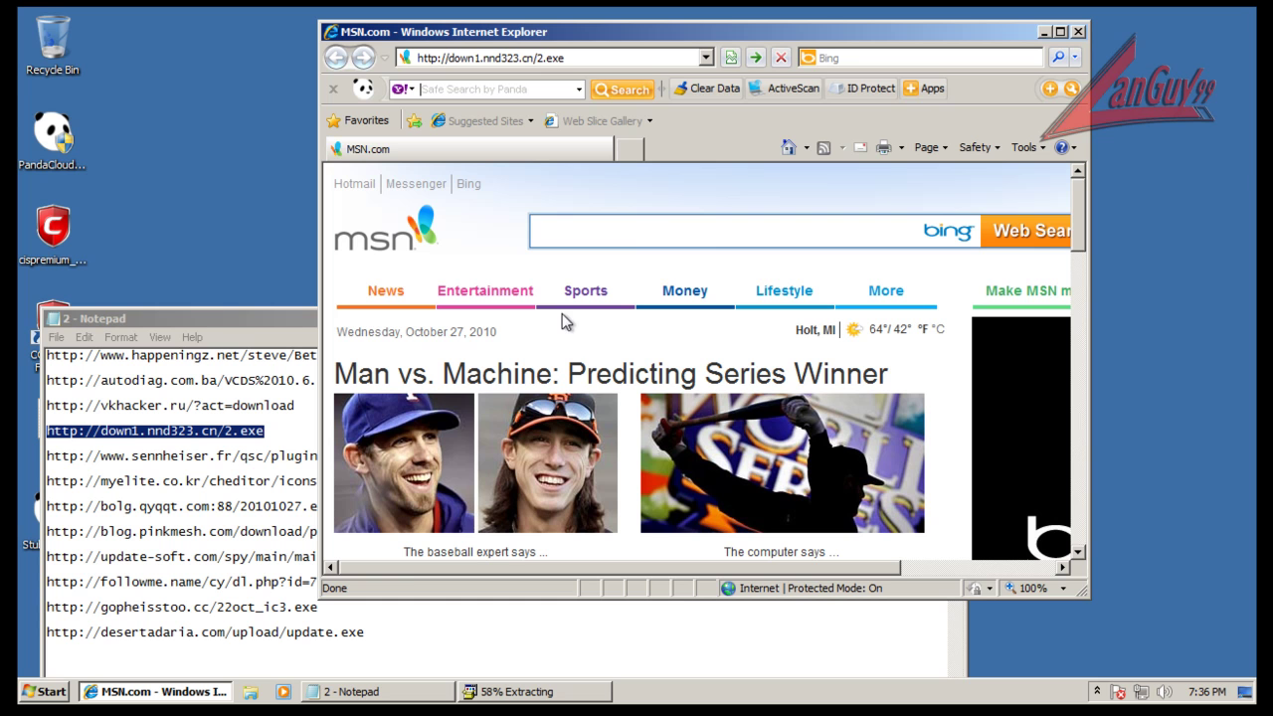
pyautogui.press('Return')
pyautogui.click(615, 361)
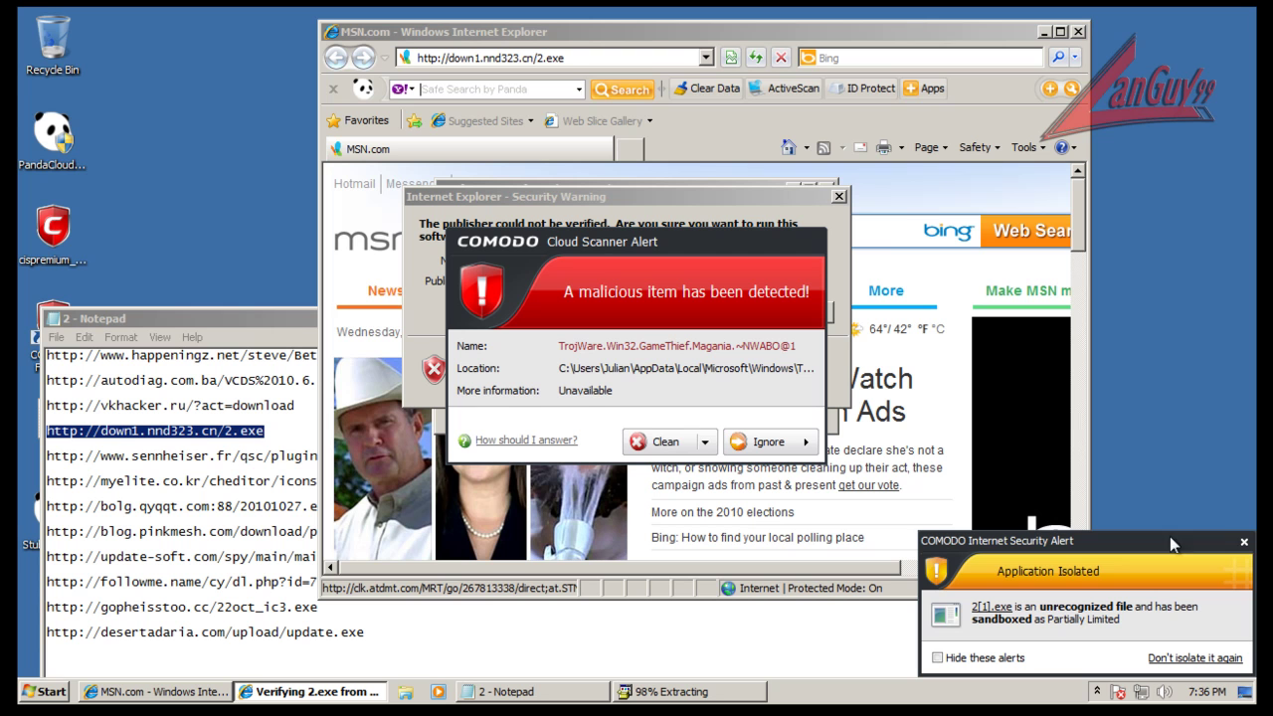
# Clean the detected trojan, dismiss the malware alert, and run the unverified 2.exe anyway
pyautogui.click(661, 442)
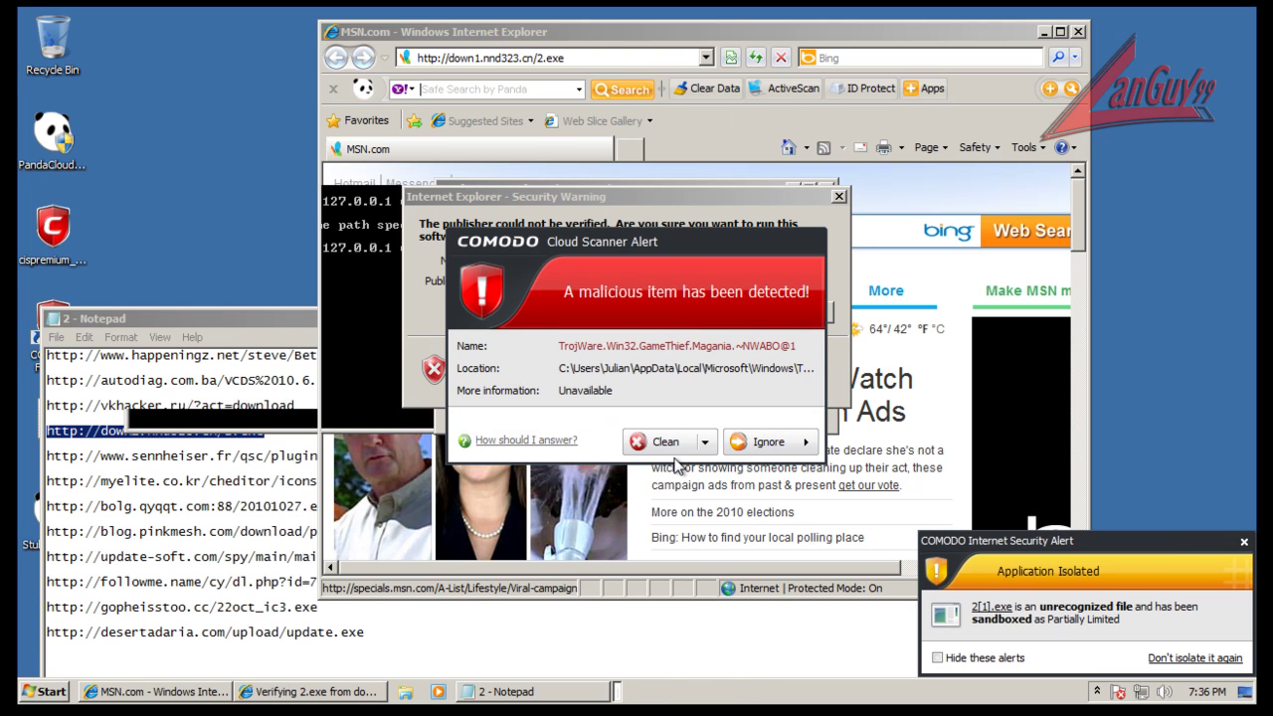
pyautogui.click(676, 445)
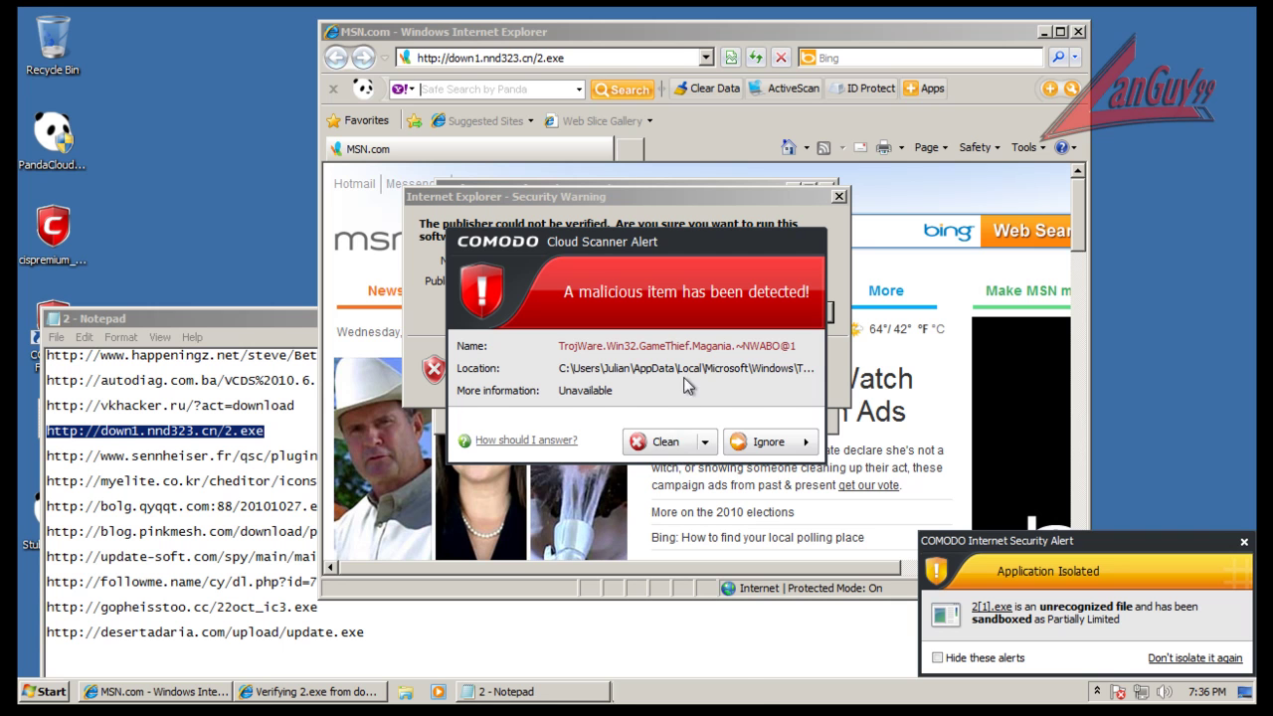
pyautogui.click(666, 443)
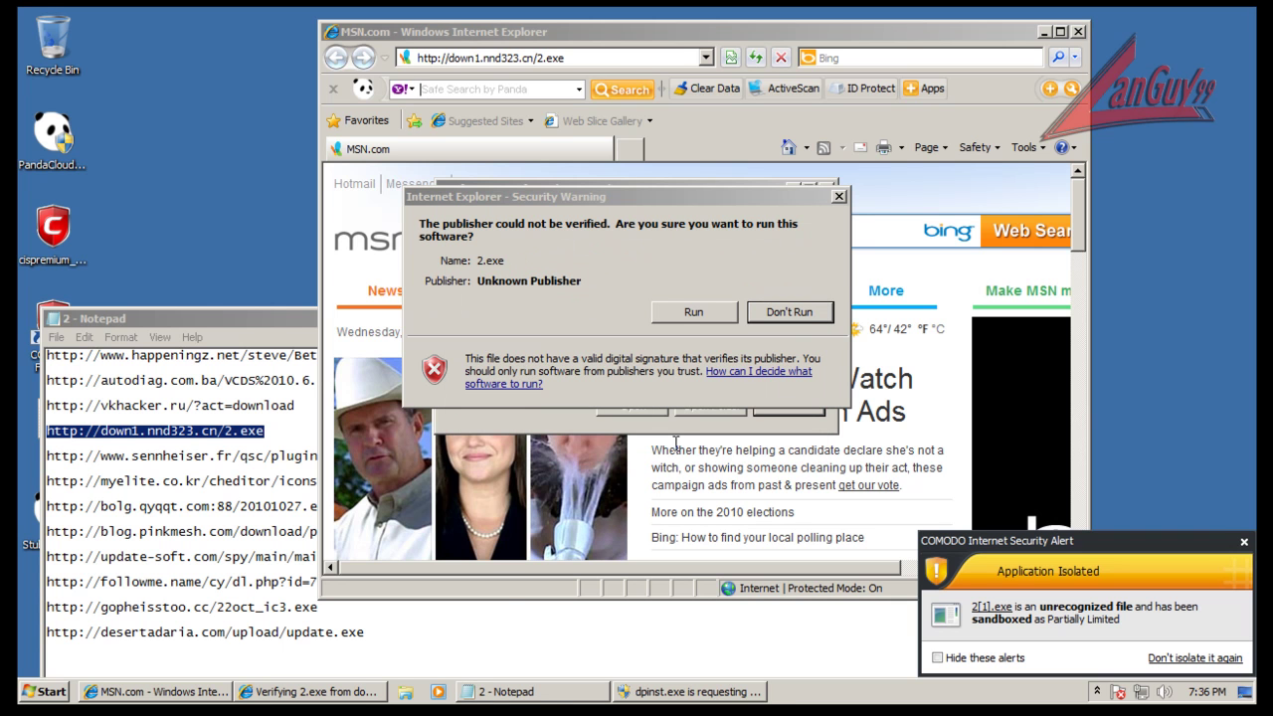
pyautogui.click(683, 314)
# Allow dpinst.exe changes, dismiss the isolation notice, and approve installing the USB driver package
pyautogui.click(544, 696)
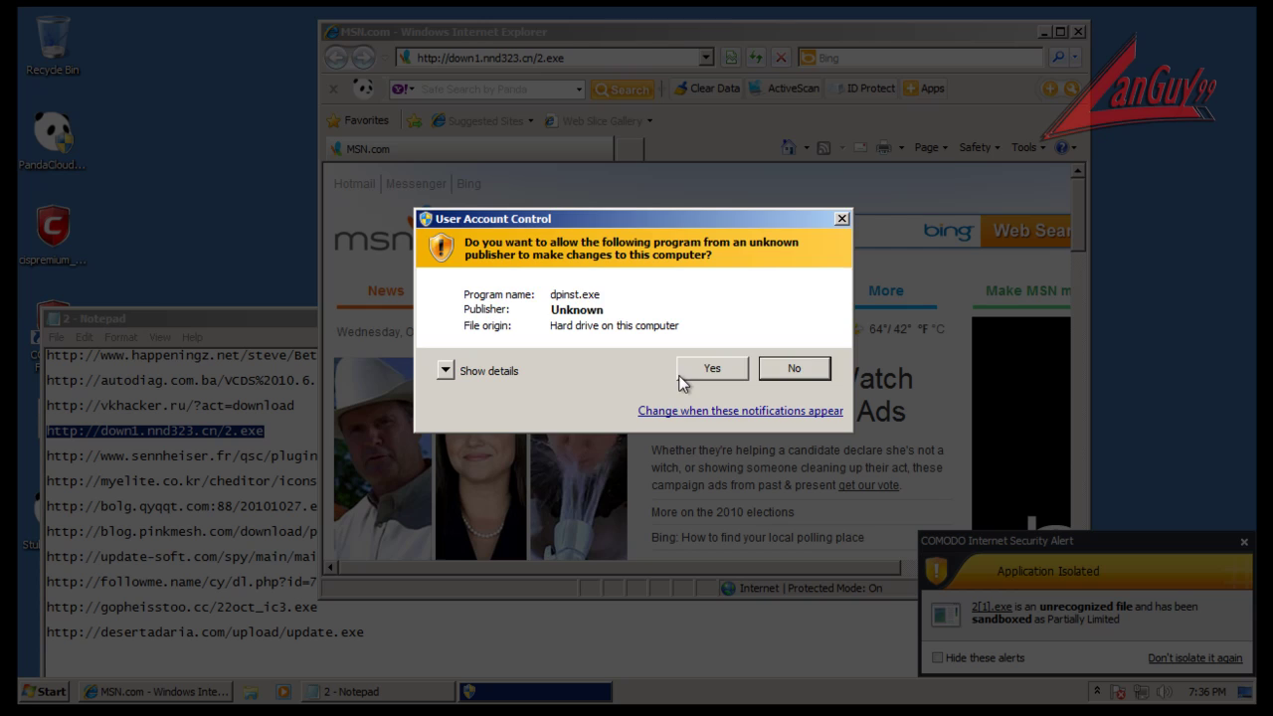
pyautogui.click(716, 371)
pyautogui.click(1245, 544)
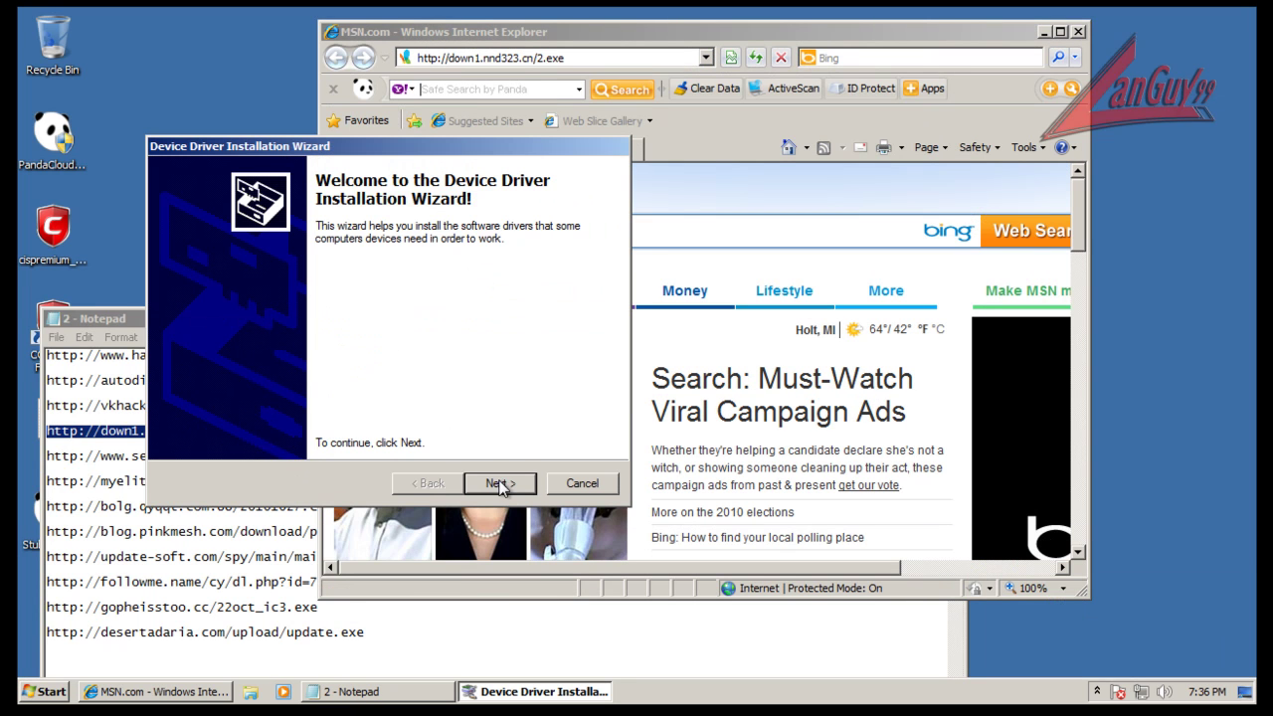
pyautogui.click(501, 483)
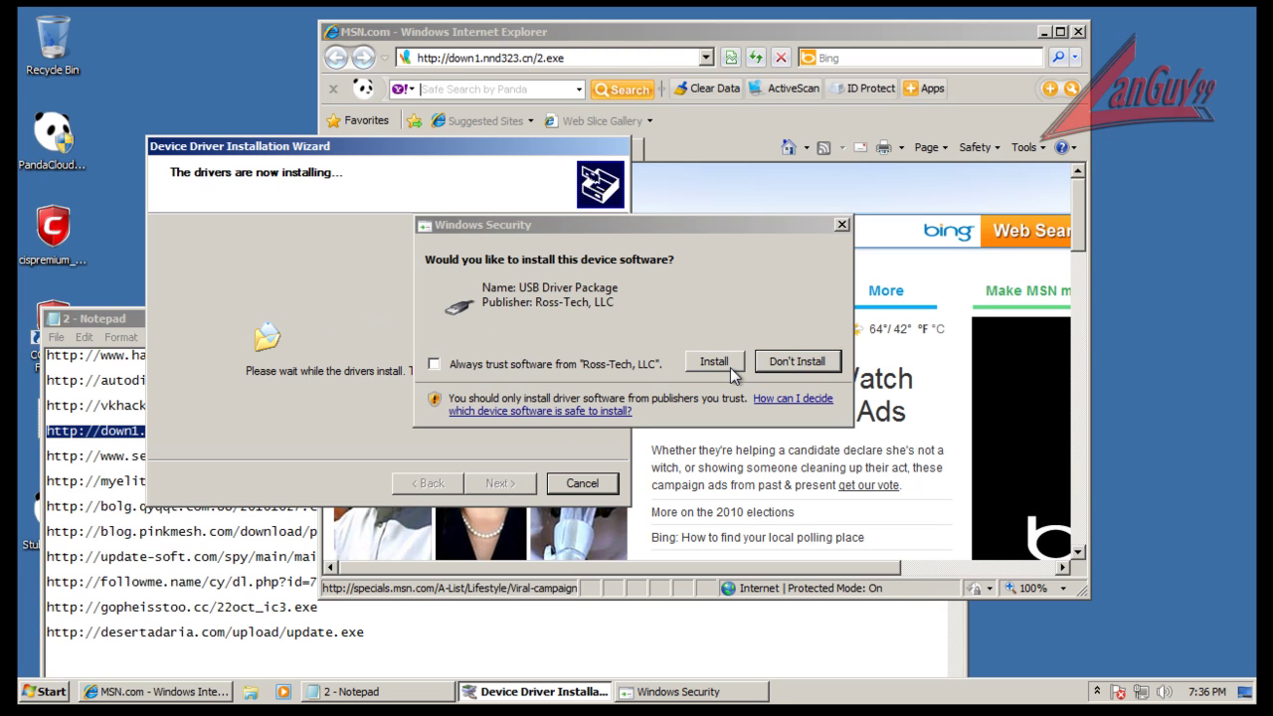
pyautogui.click(714, 362)
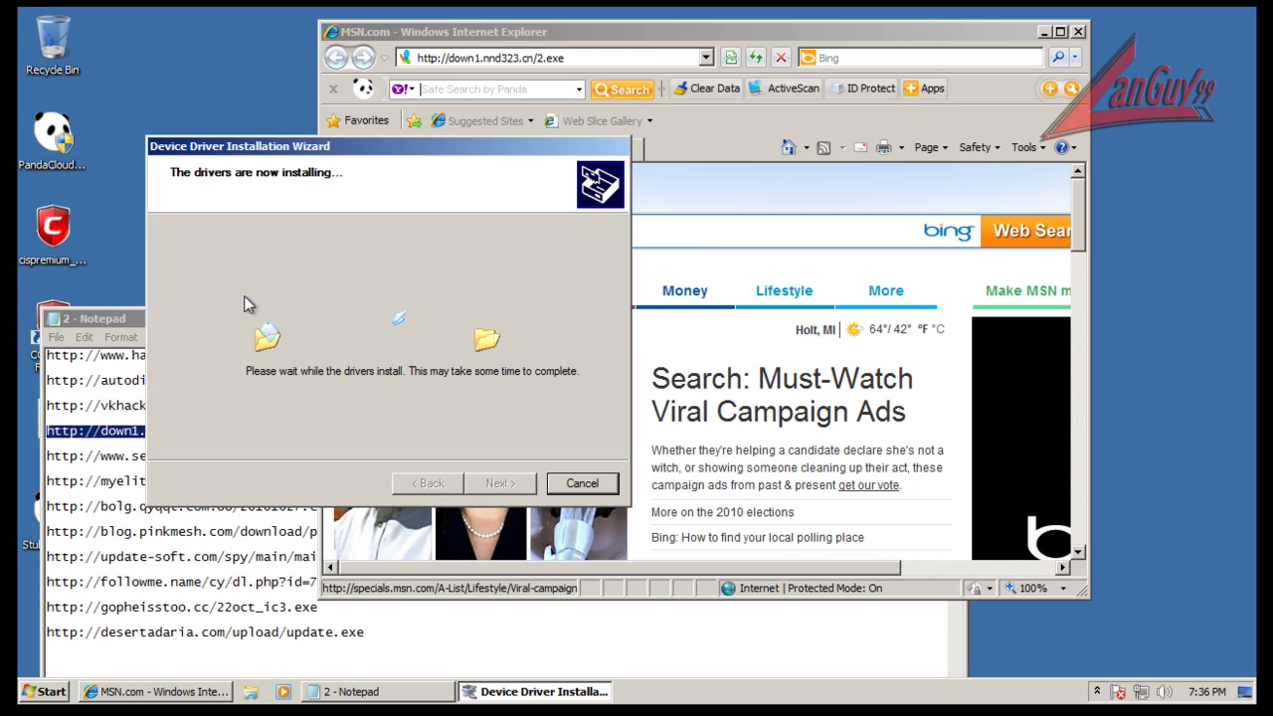
# Copy the myelite.co.kr/cheditor/icons/1.exe URL from the Notepad list
pyautogui.click(114, 318)
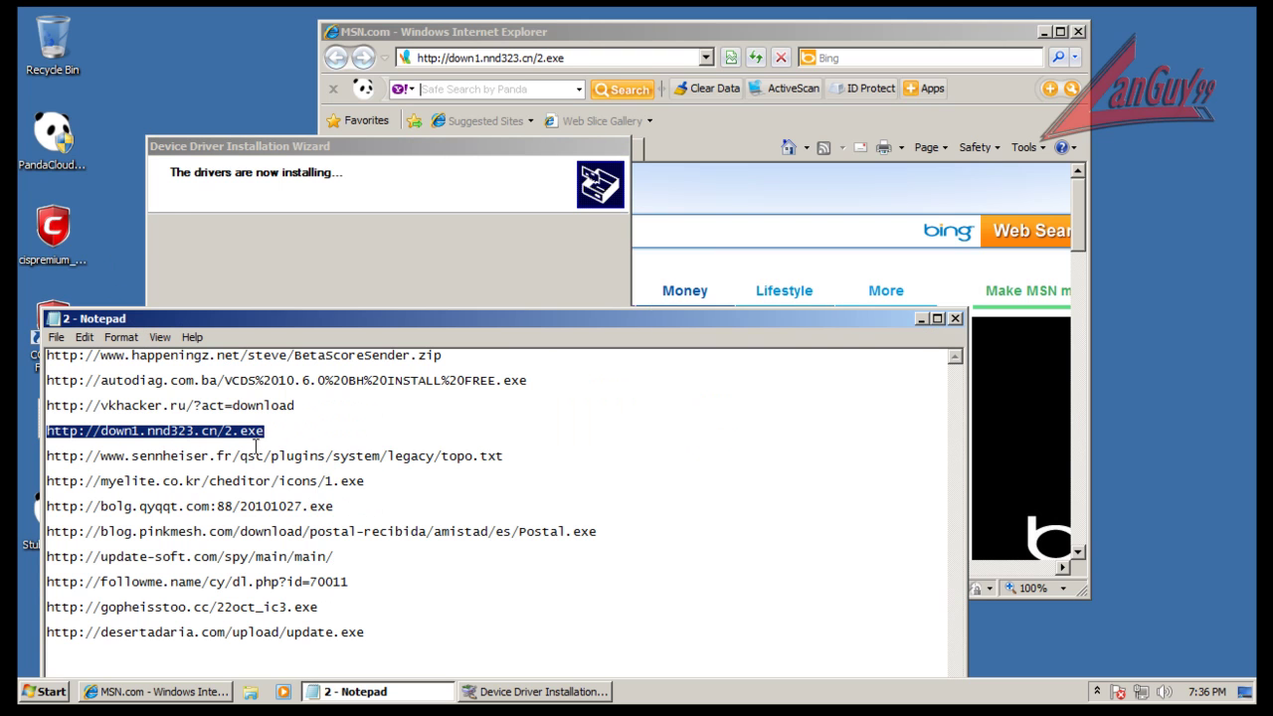
pyautogui.click(507, 456)
pyautogui.hotkey('shift', 'Home')
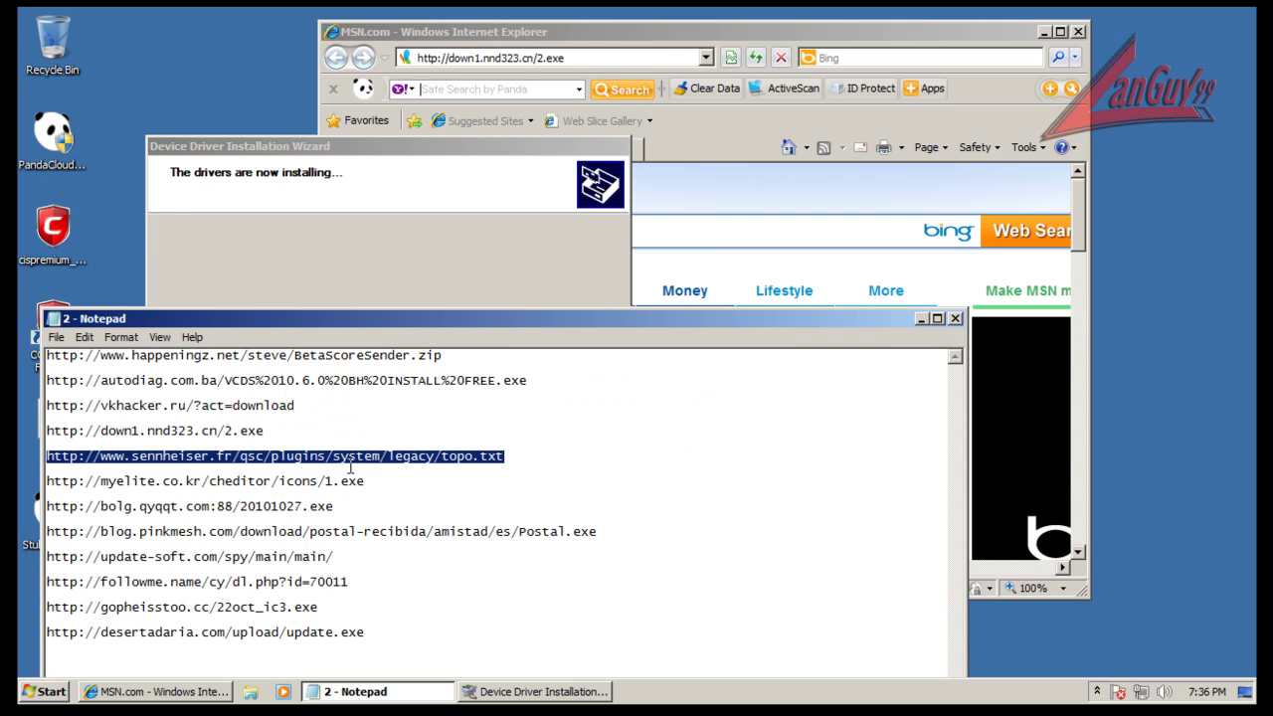
pyautogui.click(366, 480)
pyautogui.hotkey('shift', 'Home')
pyautogui.hotkey('ctrl', 'c')
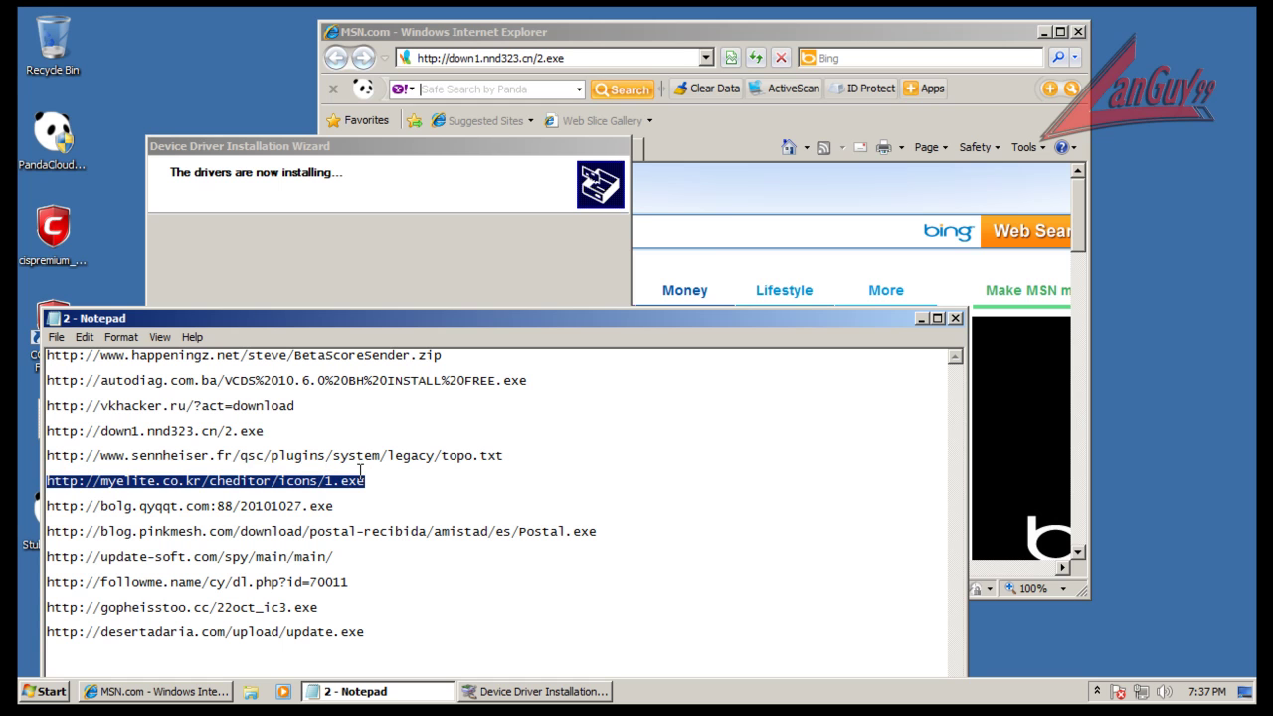
# Load the 1.exe URL in Internet Explorer and run the unverified download despite Comodo's isolation
pyautogui.click(699, 56)
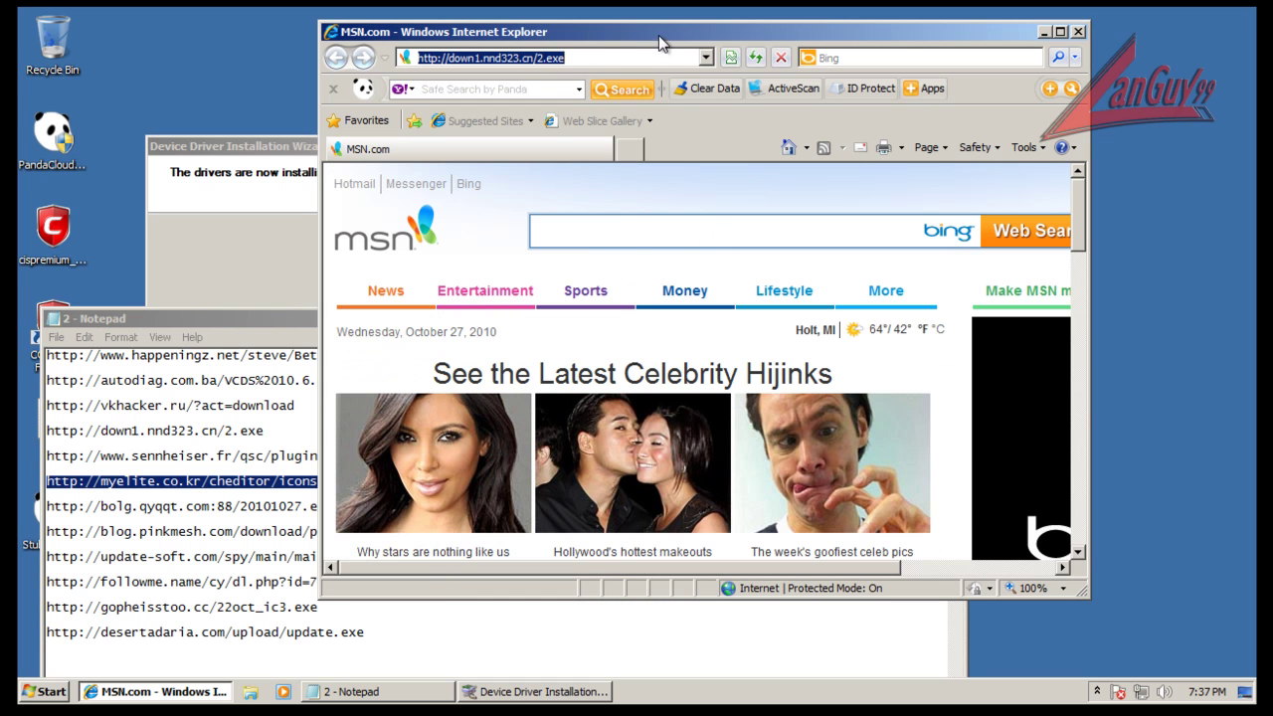
pyautogui.hotkey('ctrl', 'v')
pyautogui.press('Return')
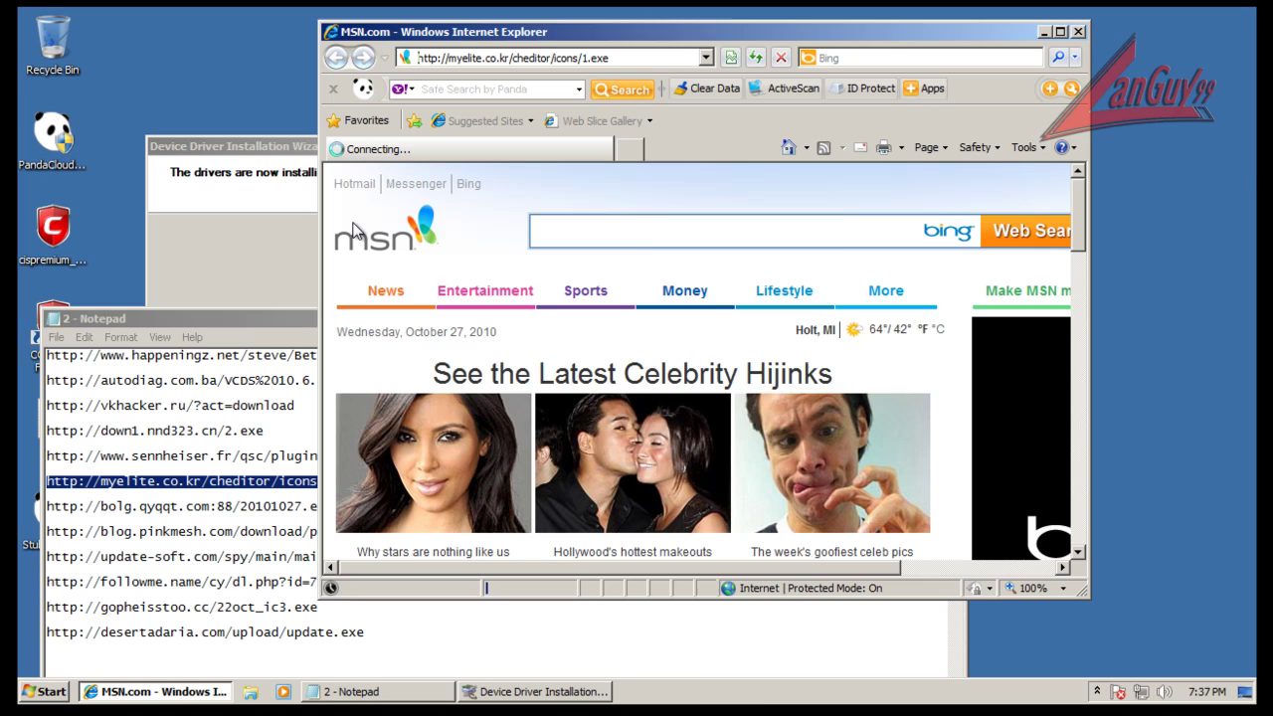
pyautogui.click(619, 366)
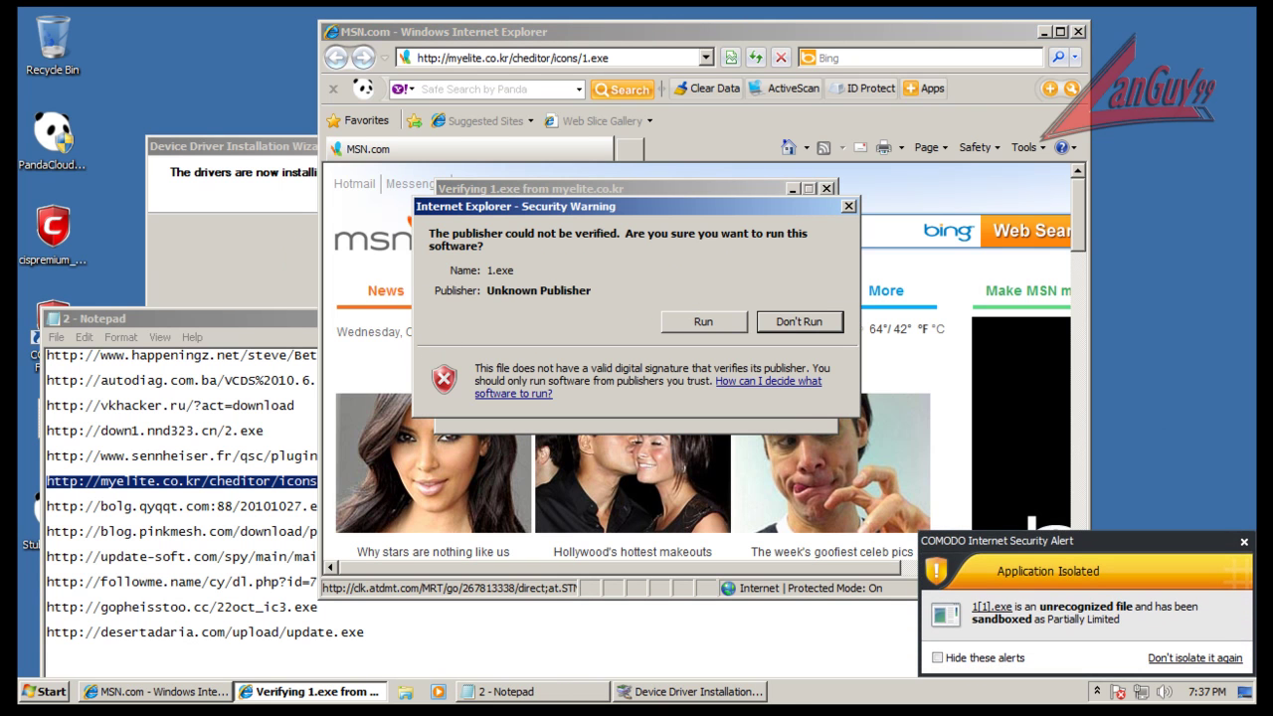
pyautogui.click(1245, 543)
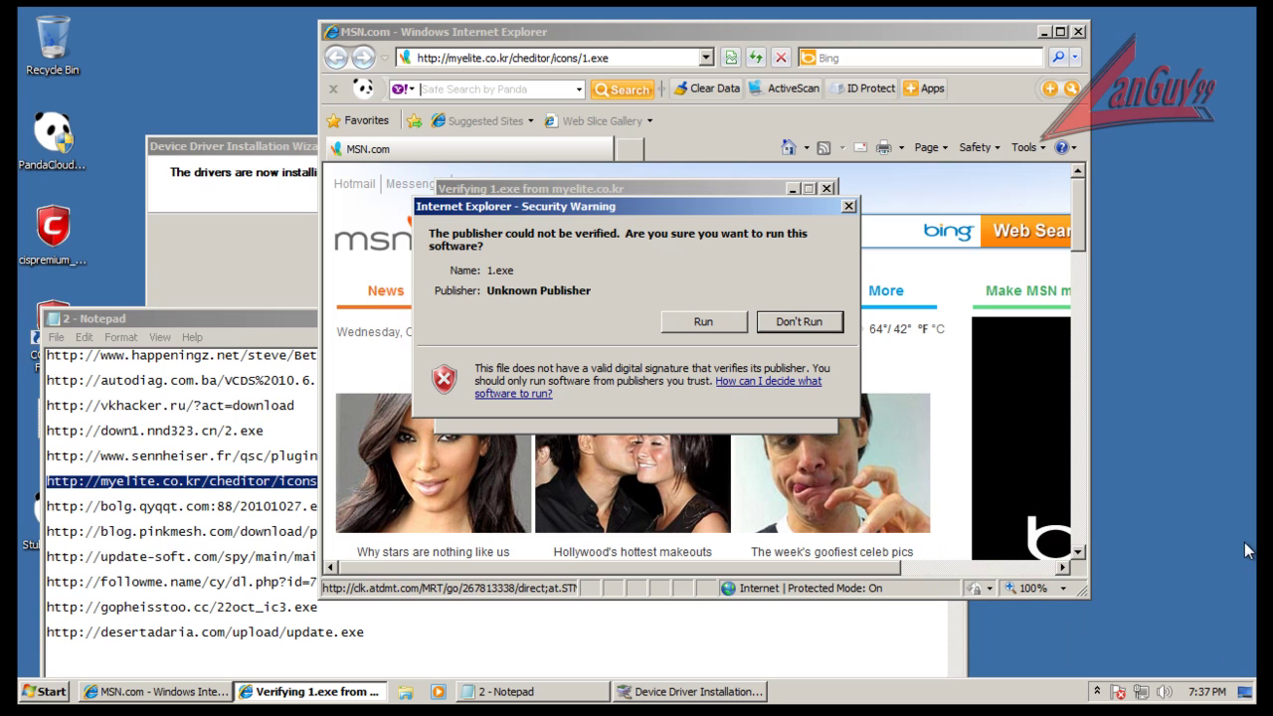
pyautogui.click(706, 322)
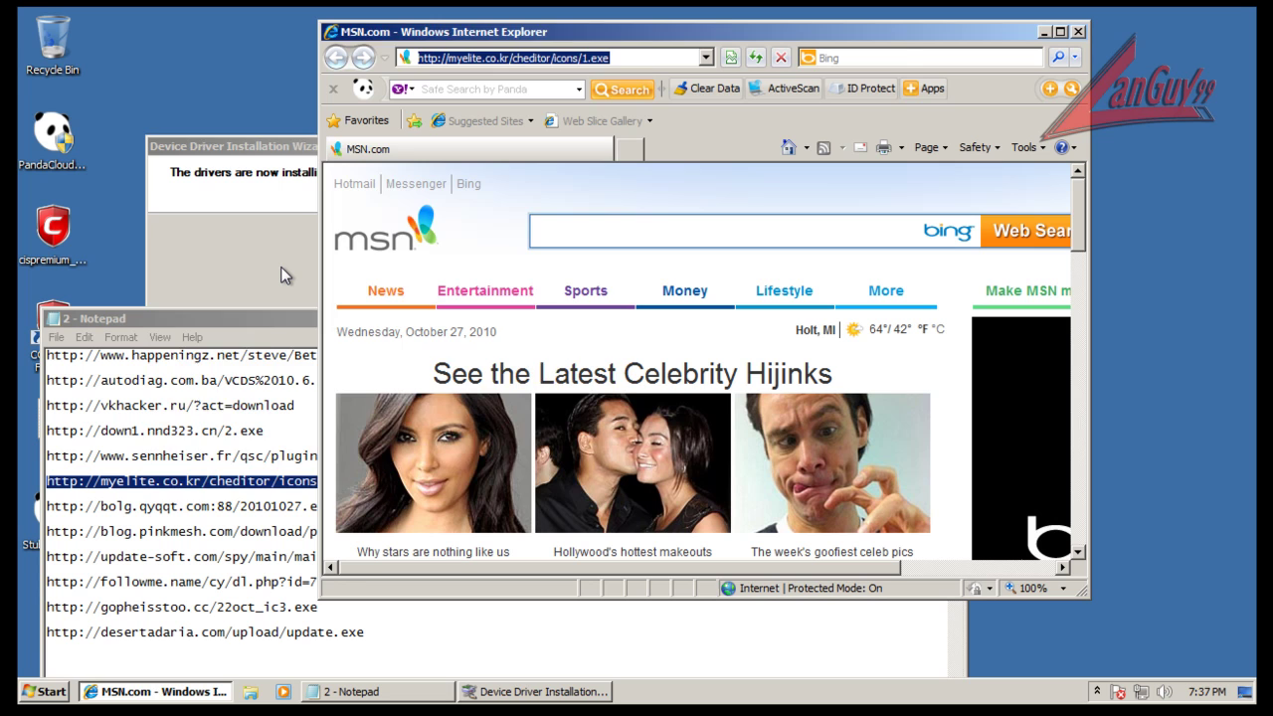
pyautogui.click(280, 266)
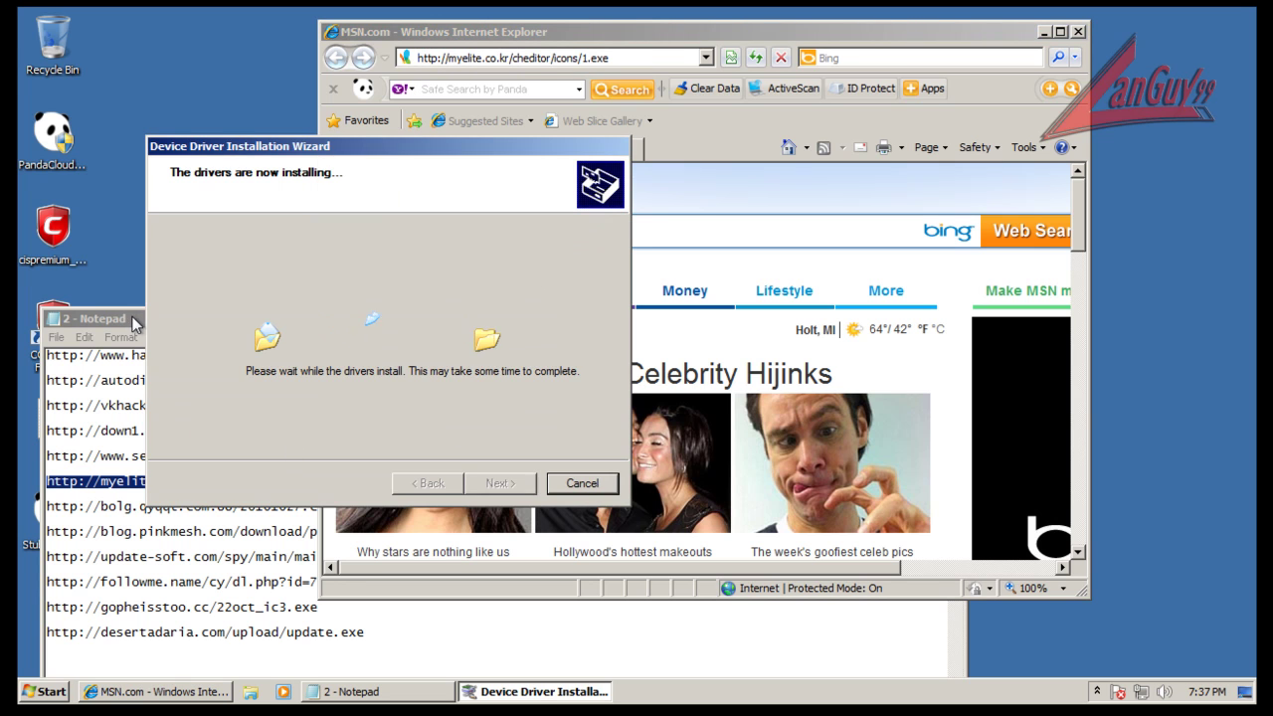
pyautogui.click(137, 324)
# Load the bolg.qyqqt.com 20101027.exe URL in Internet Explorer and start the download
pyautogui.doubleClick(345, 501)
pyautogui.hotkey('ctrl', 'c')
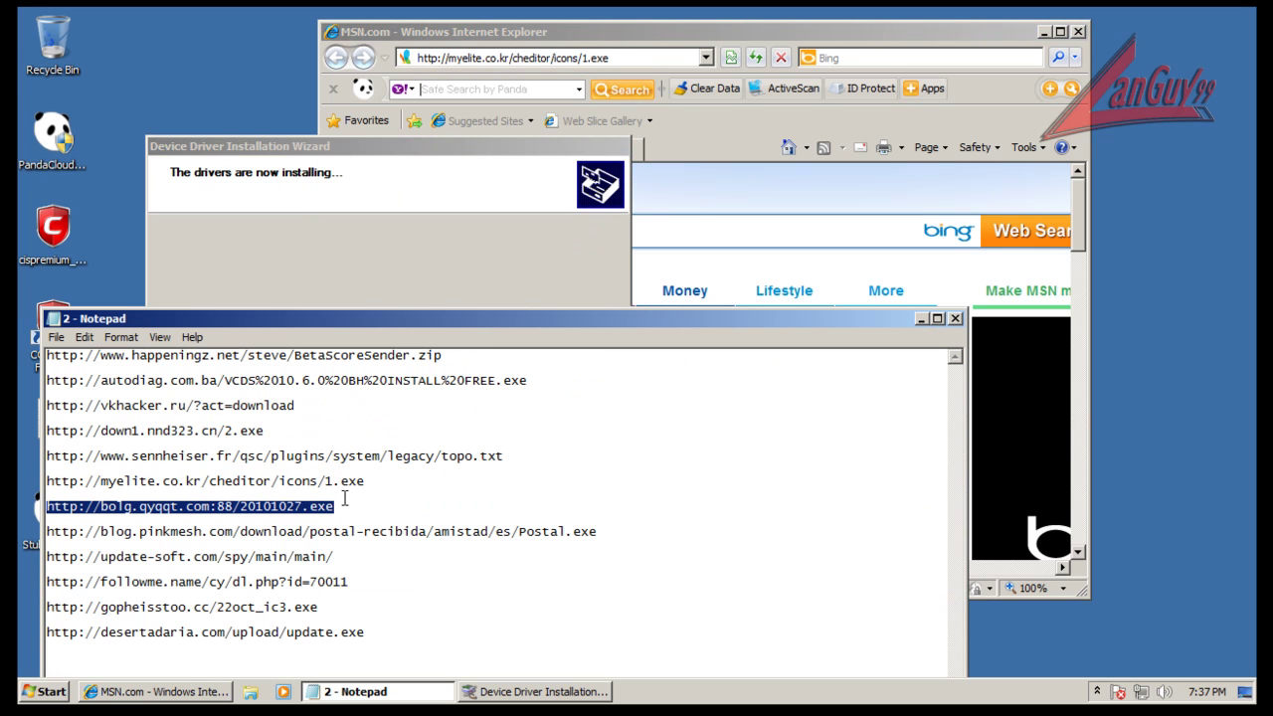
pyautogui.click(583, 58)
pyautogui.hotkey('ctrl', 'v')
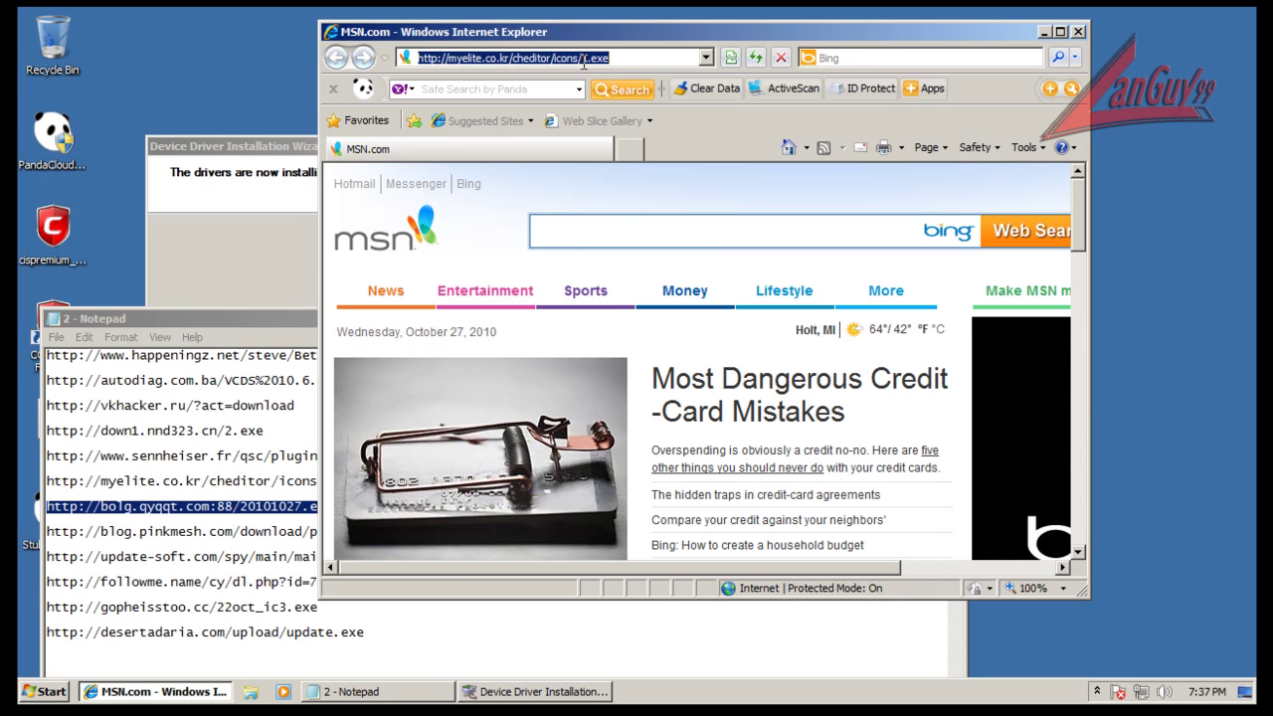
pyautogui.press('Return')
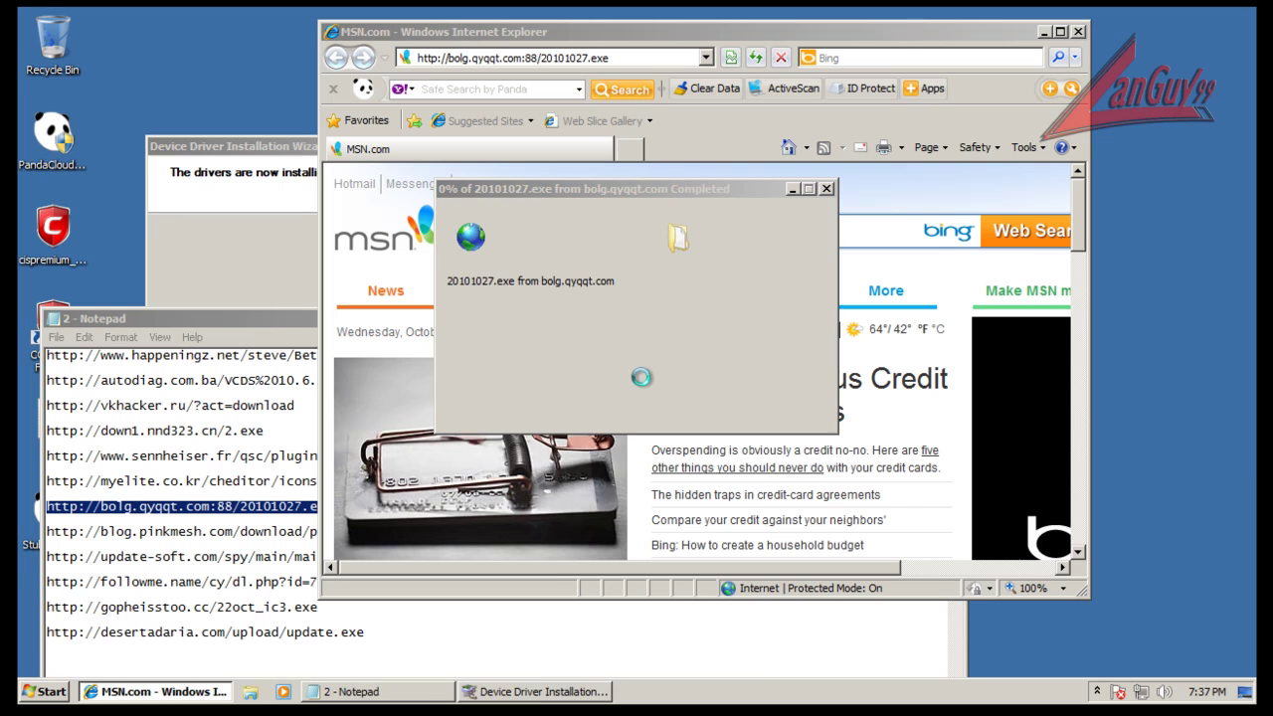
pyautogui.click(633, 360)
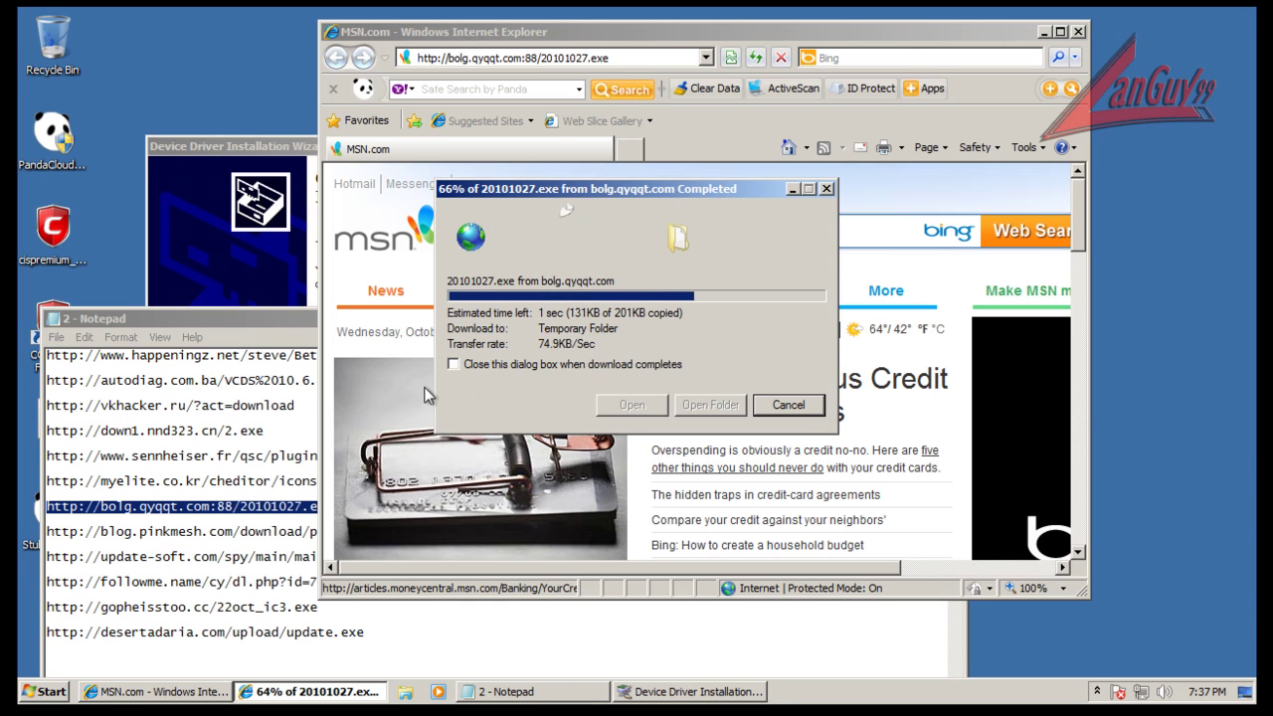
# Finish the driver installation wizard, dismiss the isolation notice, and run 20101027.exe anyway
pyautogui.click(501, 481)
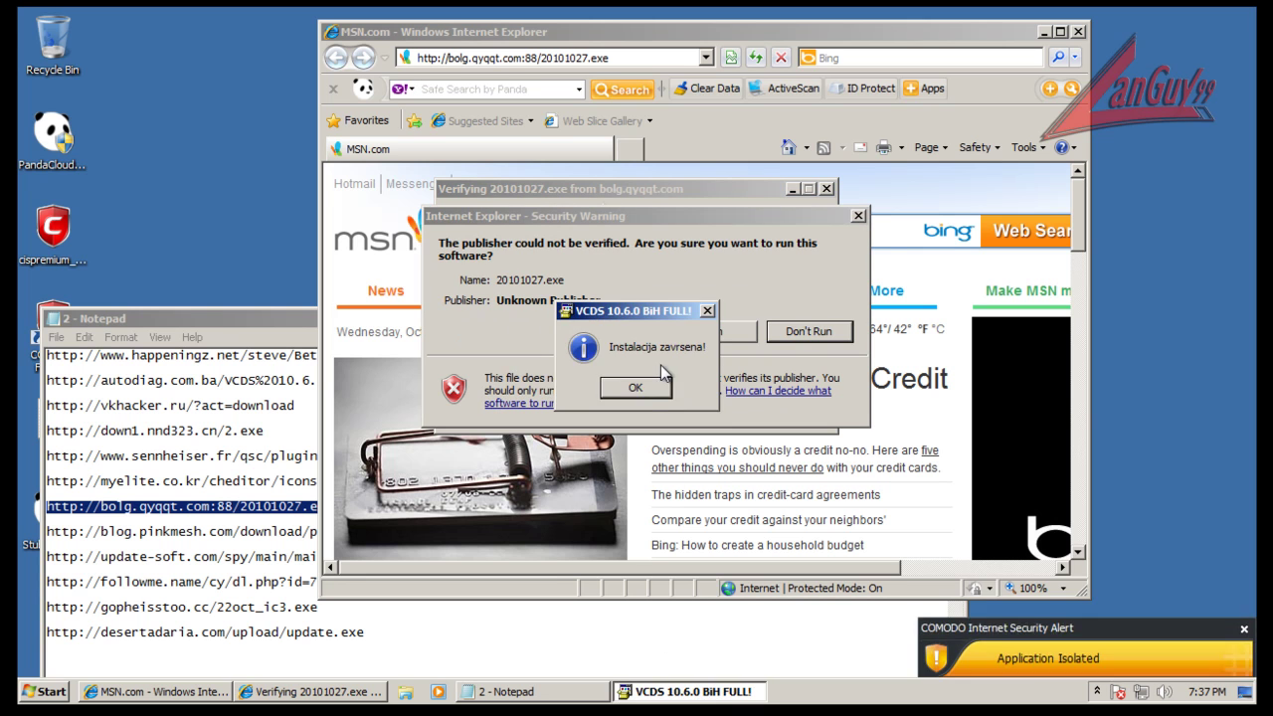
pyautogui.click(646, 388)
pyautogui.click(1244, 543)
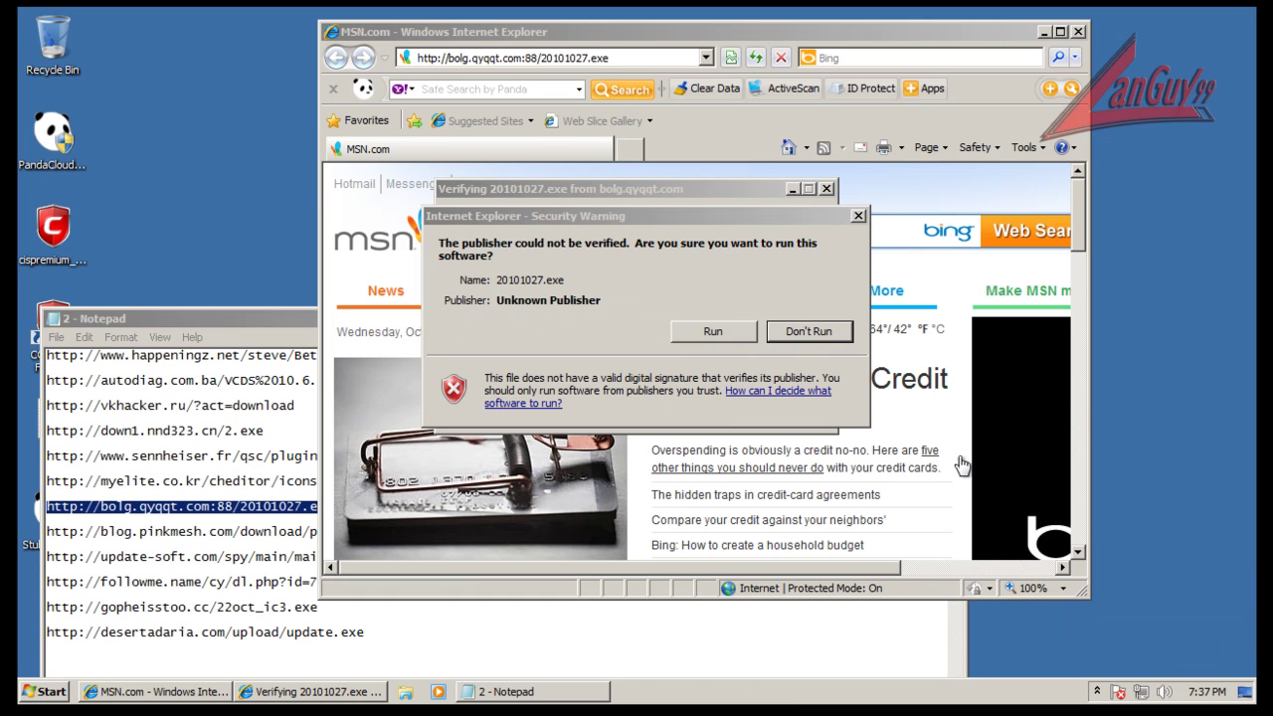
pyautogui.click(714, 331)
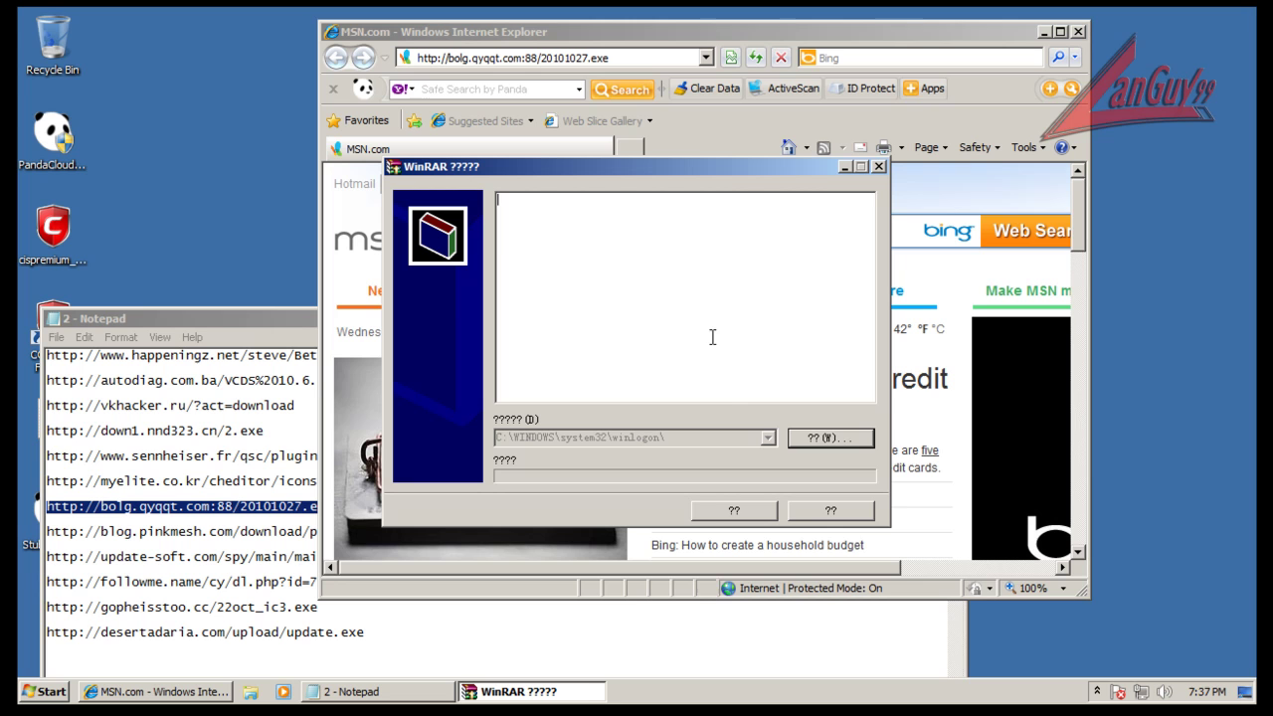
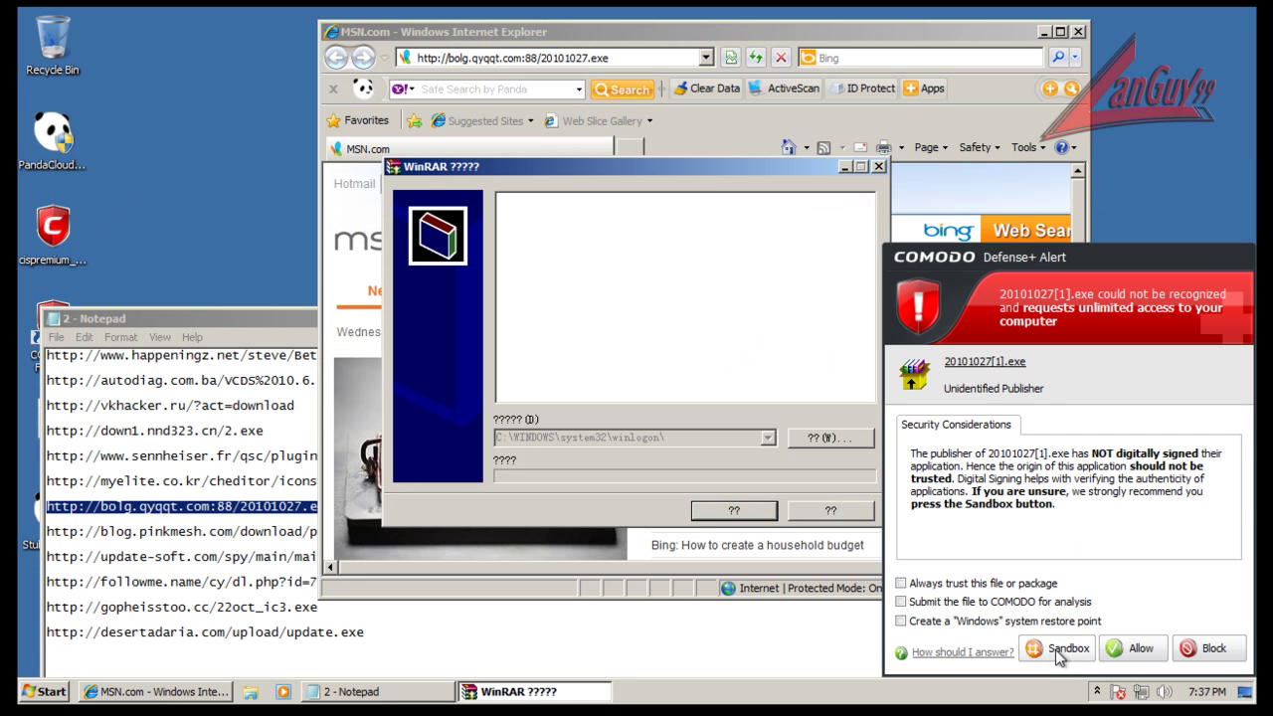
# Sandbox the 20101027 download, dismiss the WinRAR error, then load the Postal.exe link and run it
pyautogui.click(1057, 651)
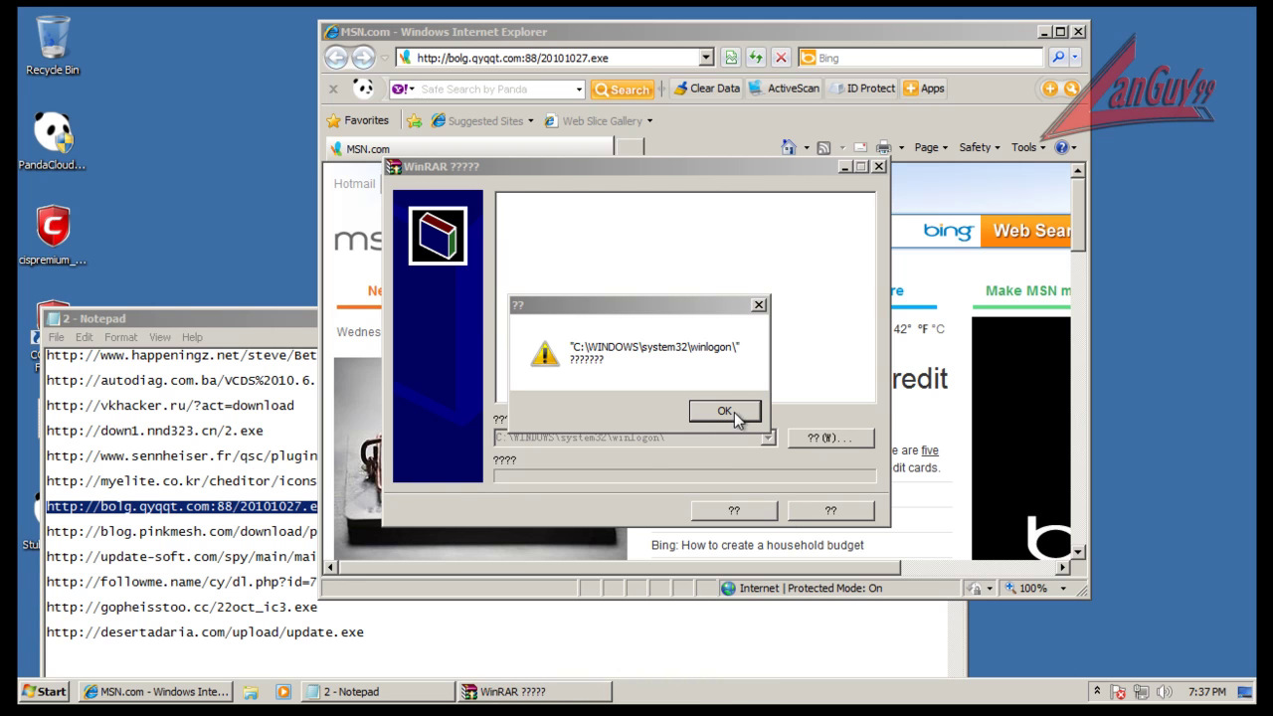
pyautogui.click(724, 411)
pyautogui.click(219, 542)
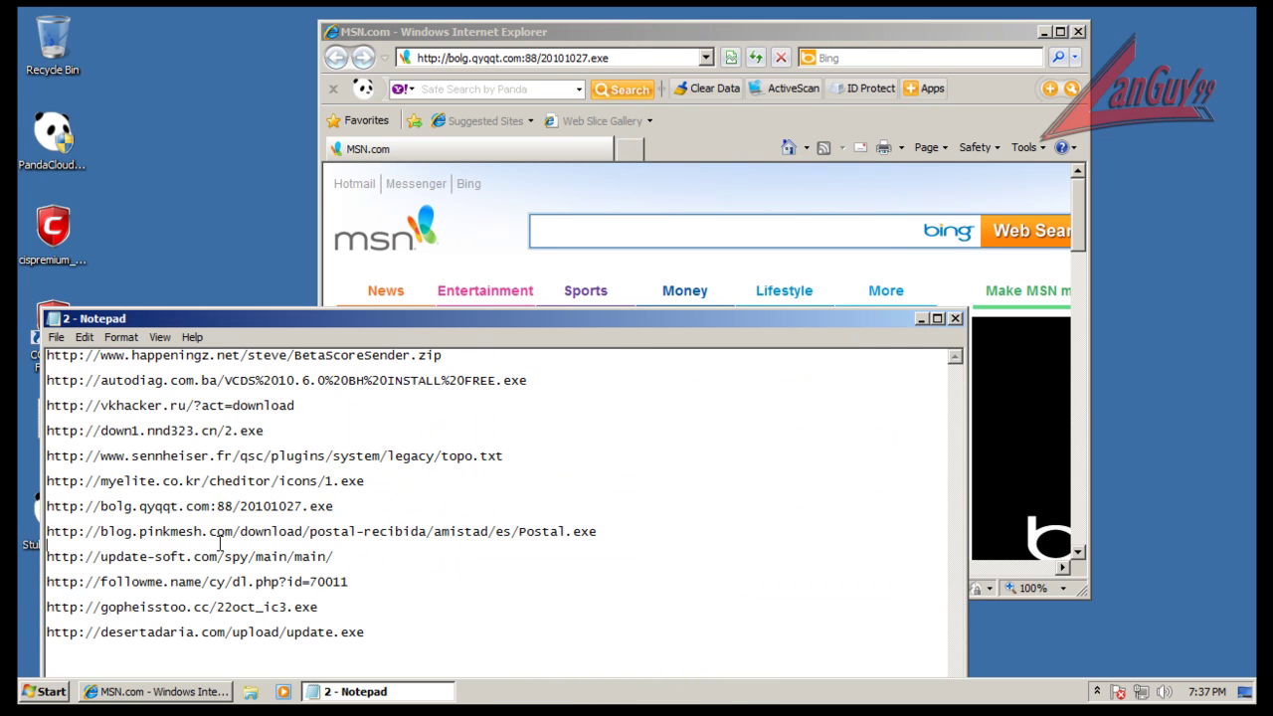
pyautogui.doubleClick(620, 534)
pyautogui.hotkey('ctrl', 'c')
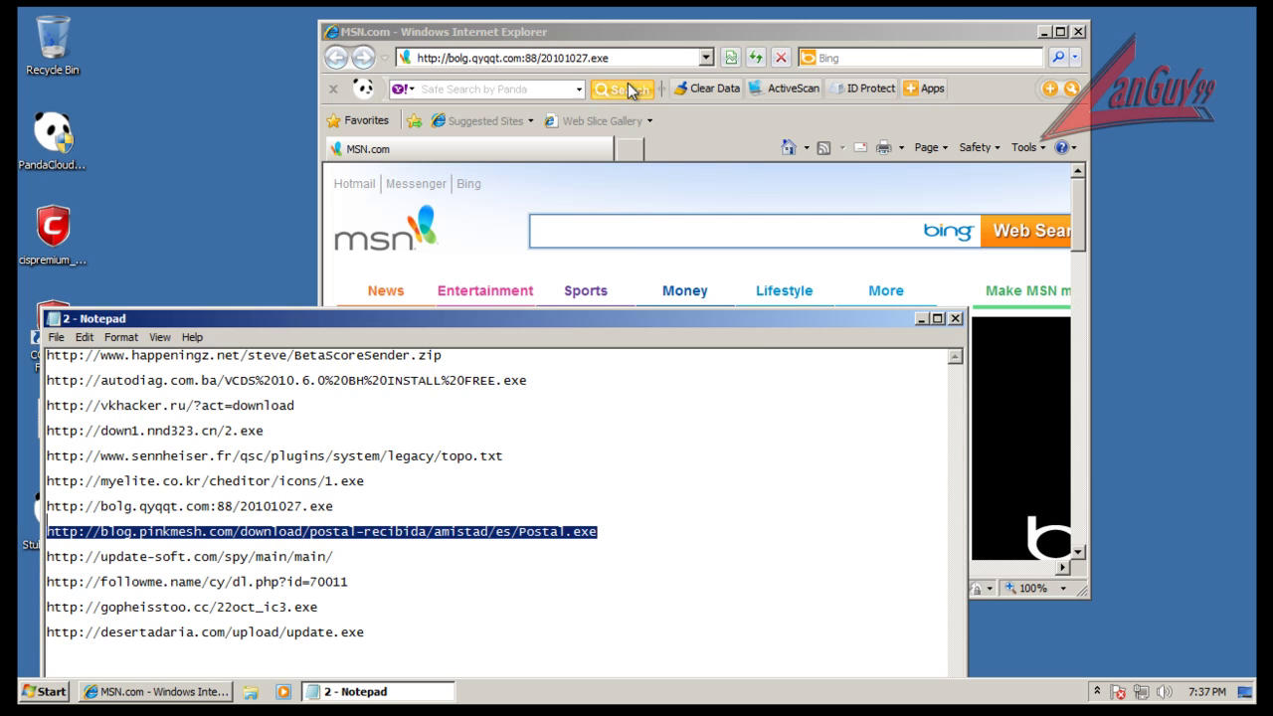
pyautogui.click(624, 57)
pyautogui.hotkey('ctrl', 'v')
pyautogui.press('Return')
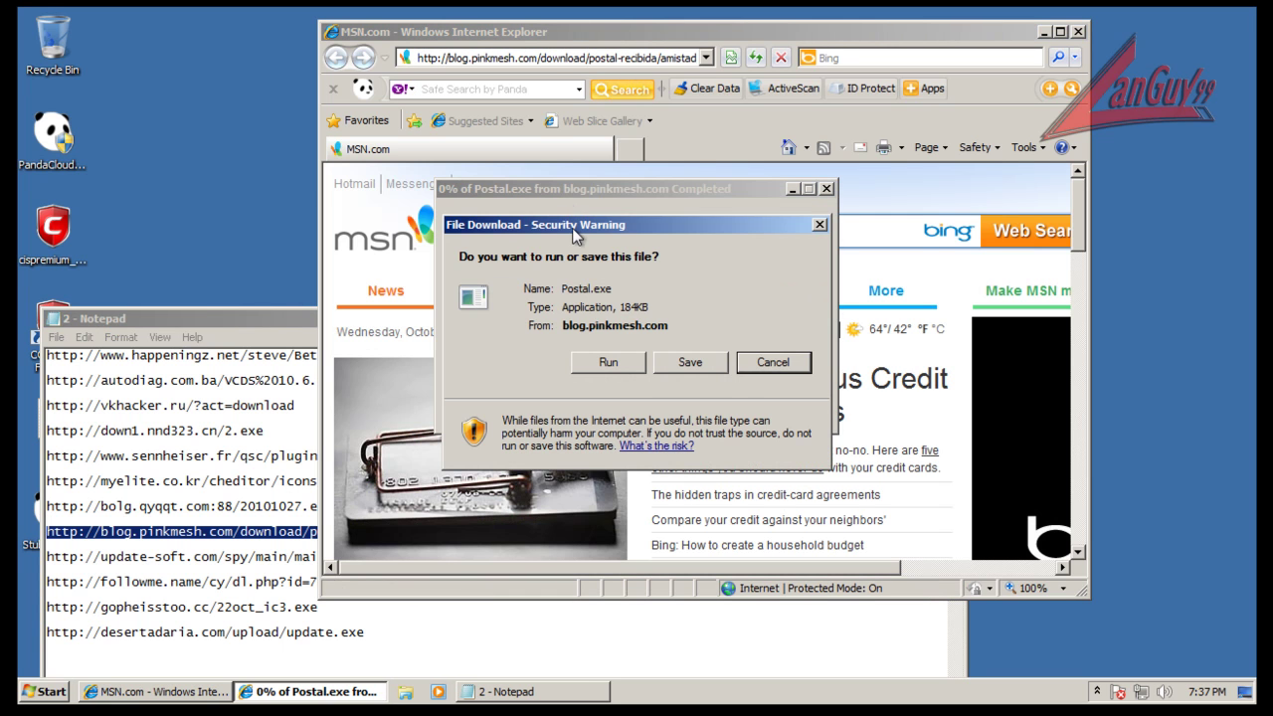
pyautogui.click(607, 361)
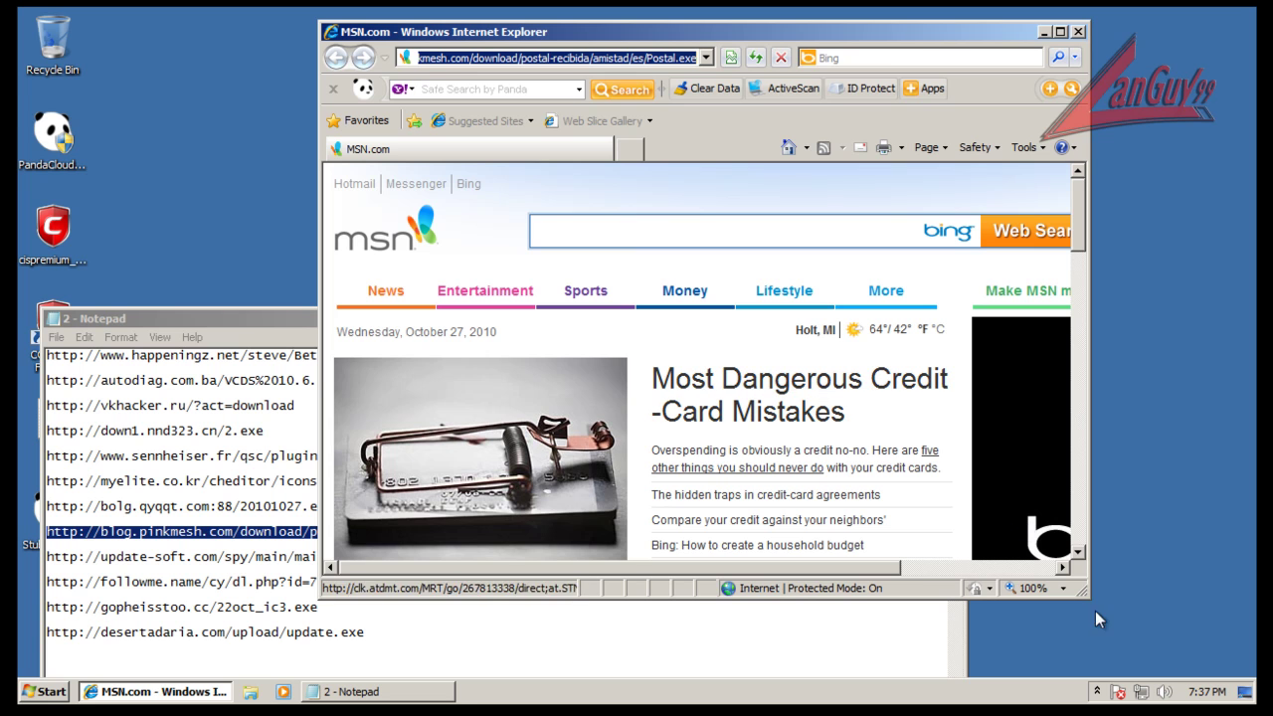
# Copy the followme.name dl.php?id=70011 link from Notepad and load it in Internet Explorer
pyautogui.click(402, 631)
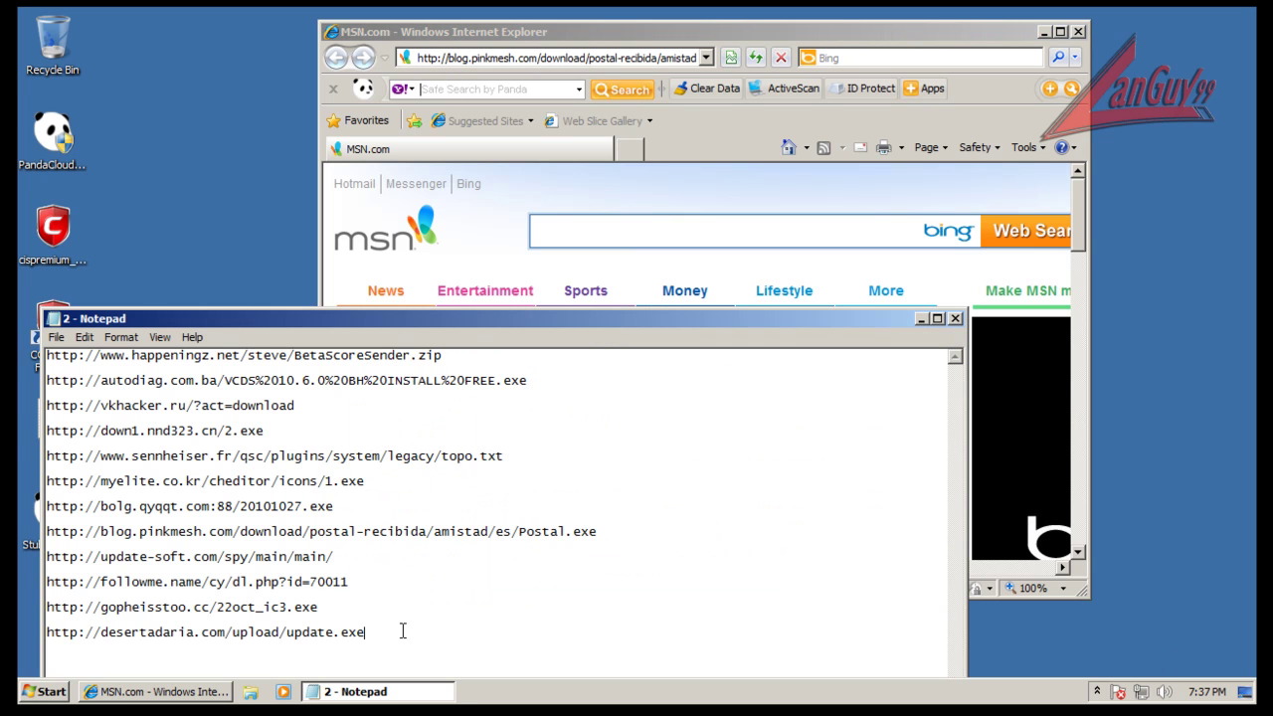
pyautogui.click(353, 589)
pyautogui.hotkey('shift', 'Home')
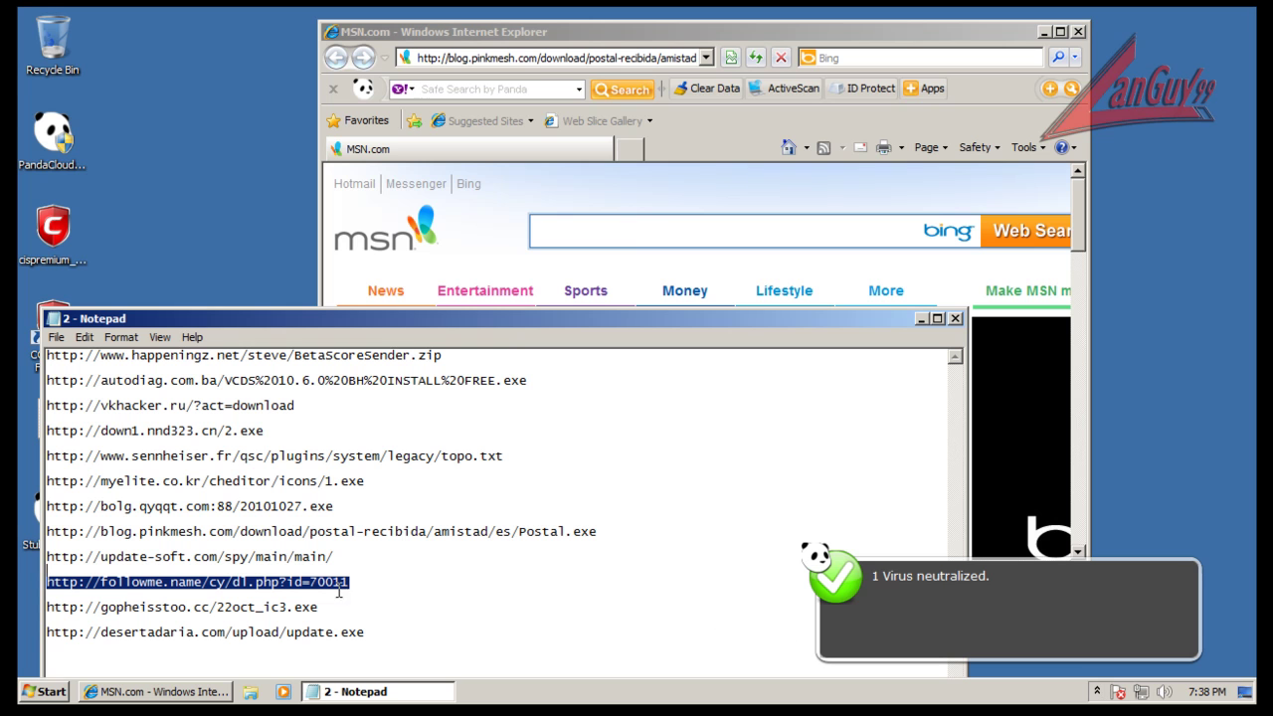
pyautogui.click(640, 59)
pyautogui.hotkey('ctrl', 'a')
pyautogui.hotkey('ctrl', 'v')
pyautogui.press('Return')
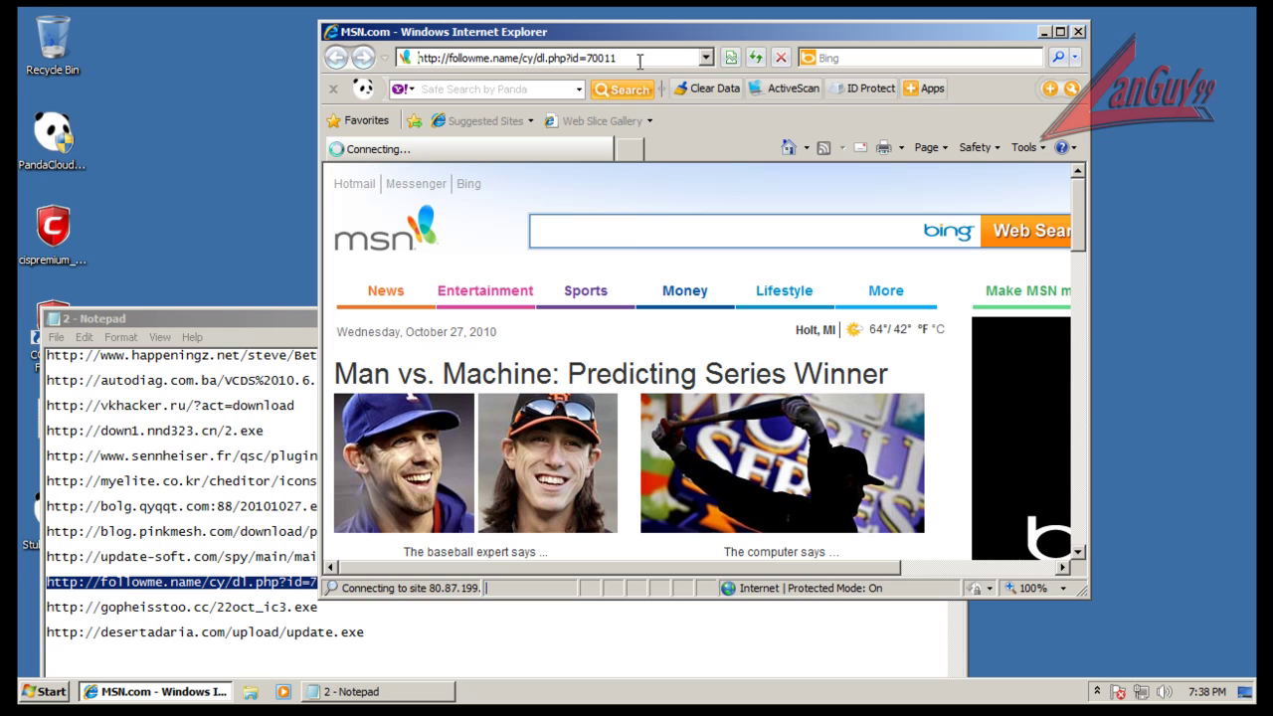
# Select the gopheisstoo.cc line in Notepad, then open and close a new browser tab
pyautogui.click(236, 565)
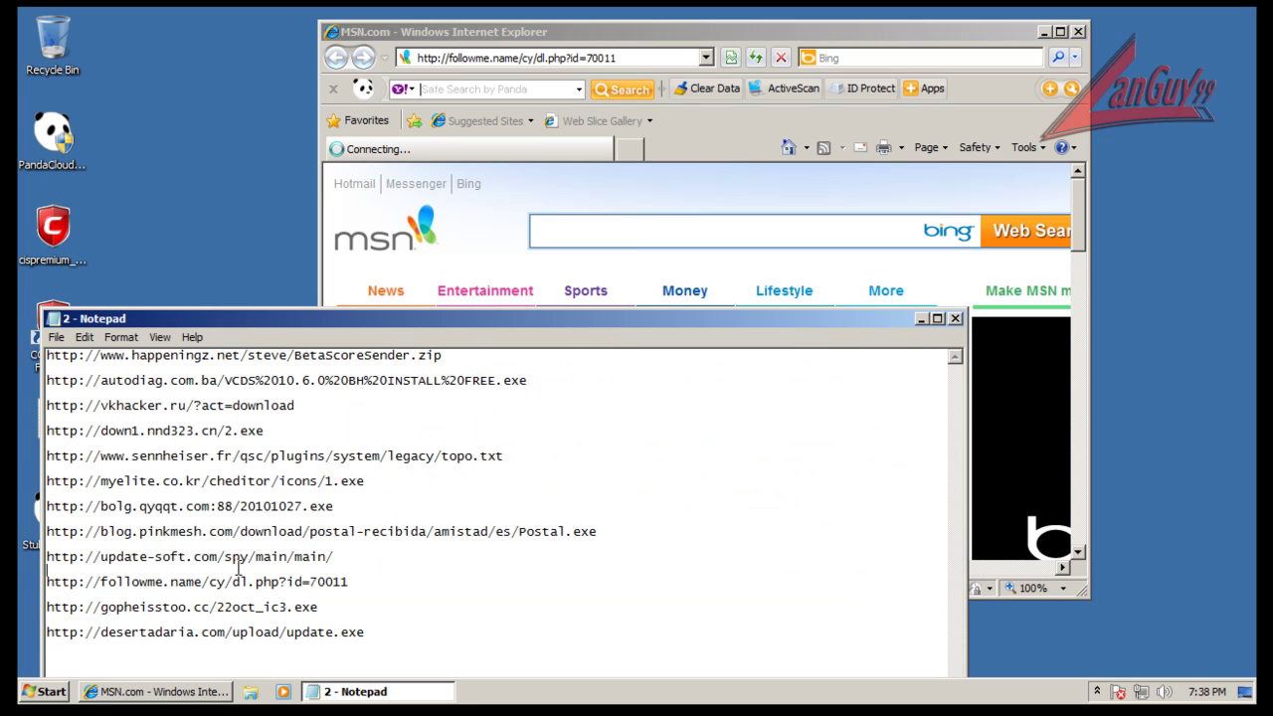
pyautogui.doubleClick(325, 606)
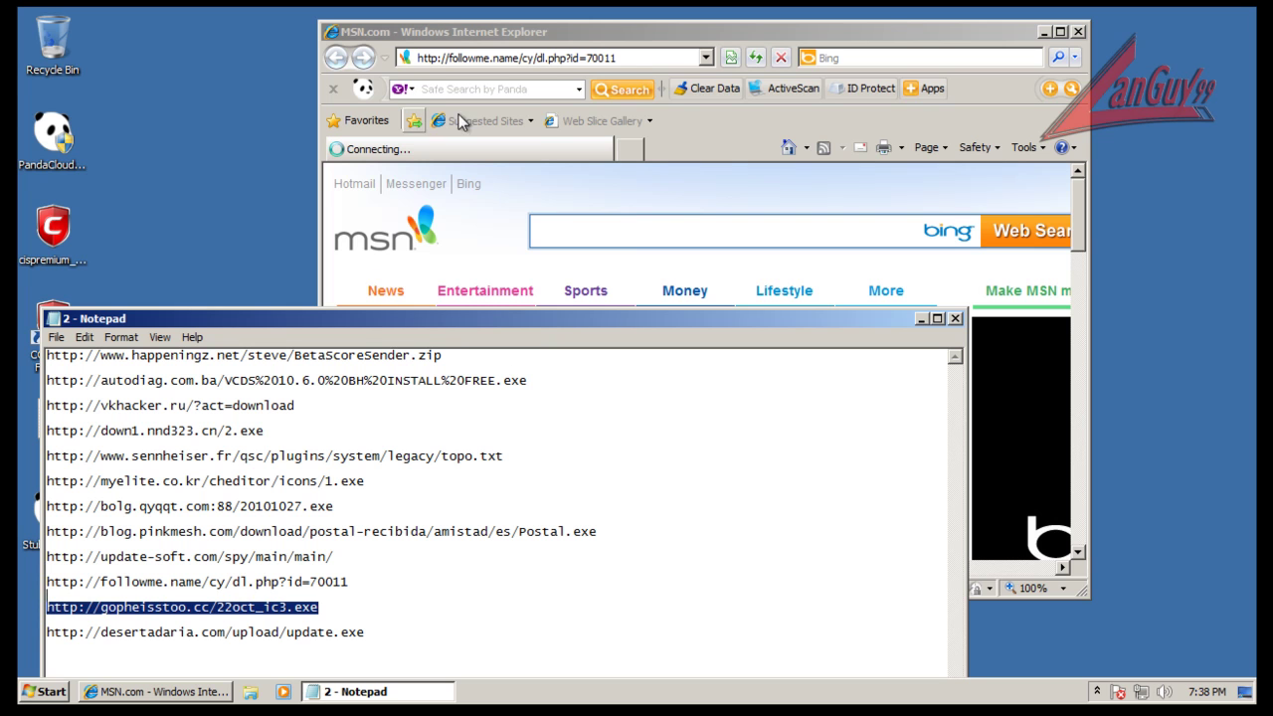
pyautogui.click(628, 29)
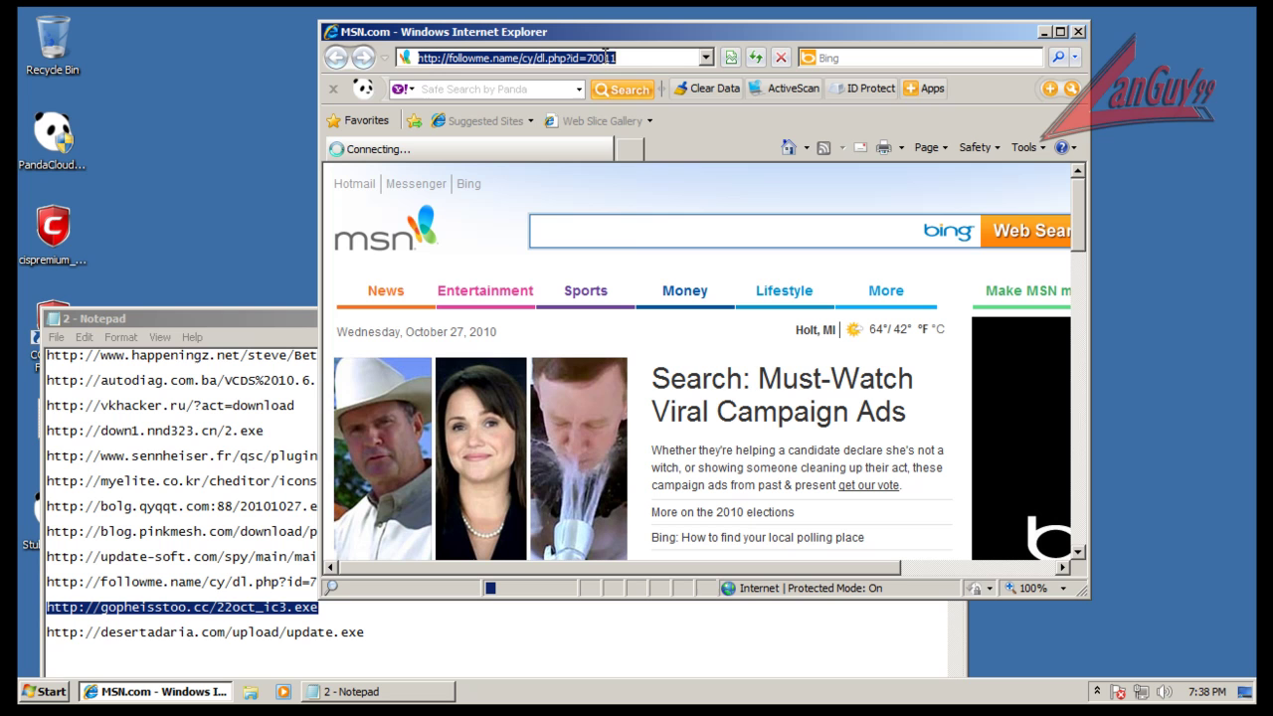
pyautogui.click(628, 149)
pyautogui.click(525, 149)
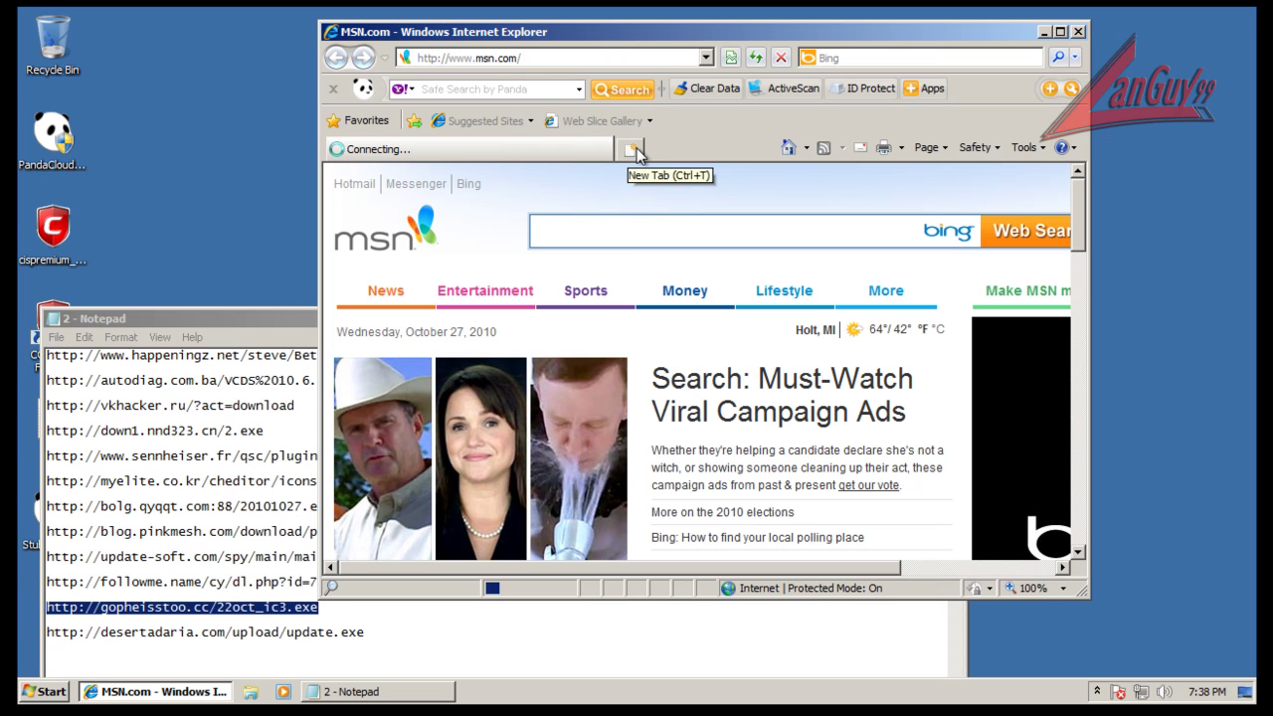
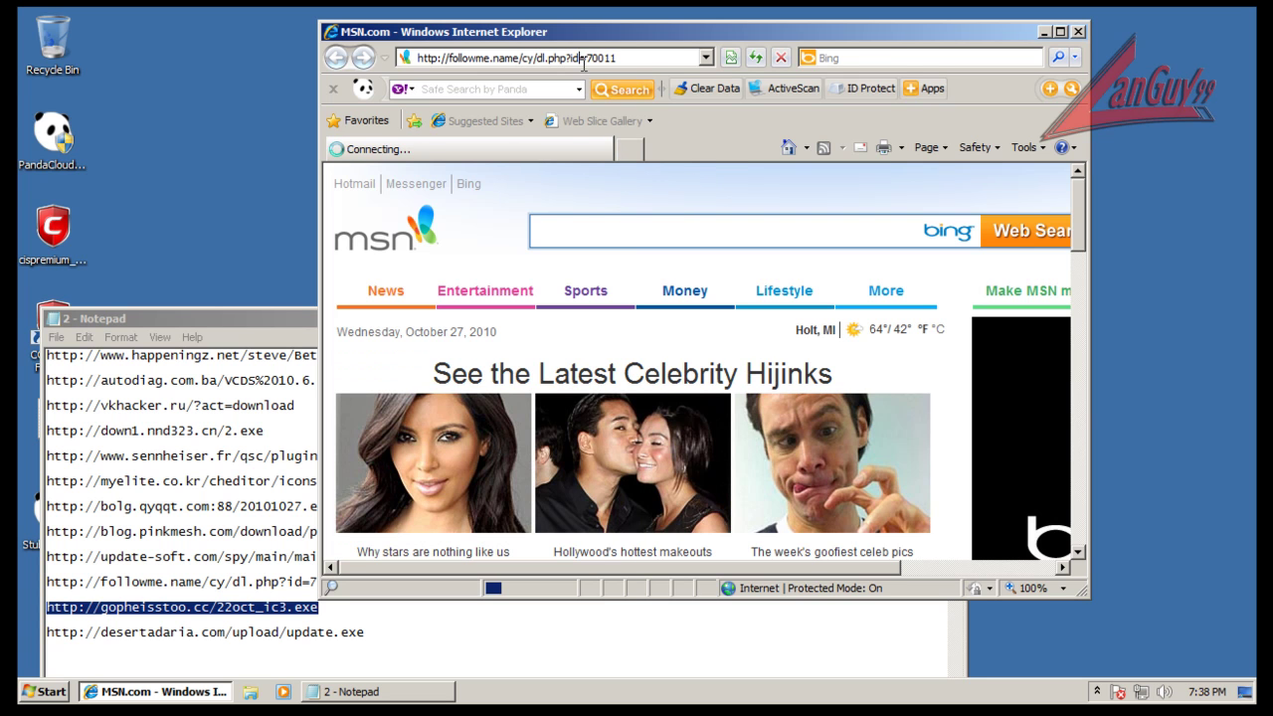
# Load the pasted gopheisstoo.cc download link, then check the IE version in Help > About
pyautogui.click(622, 62)
pyautogui.write('http://gopheisstoo.cc/22oct_ic3.exe')
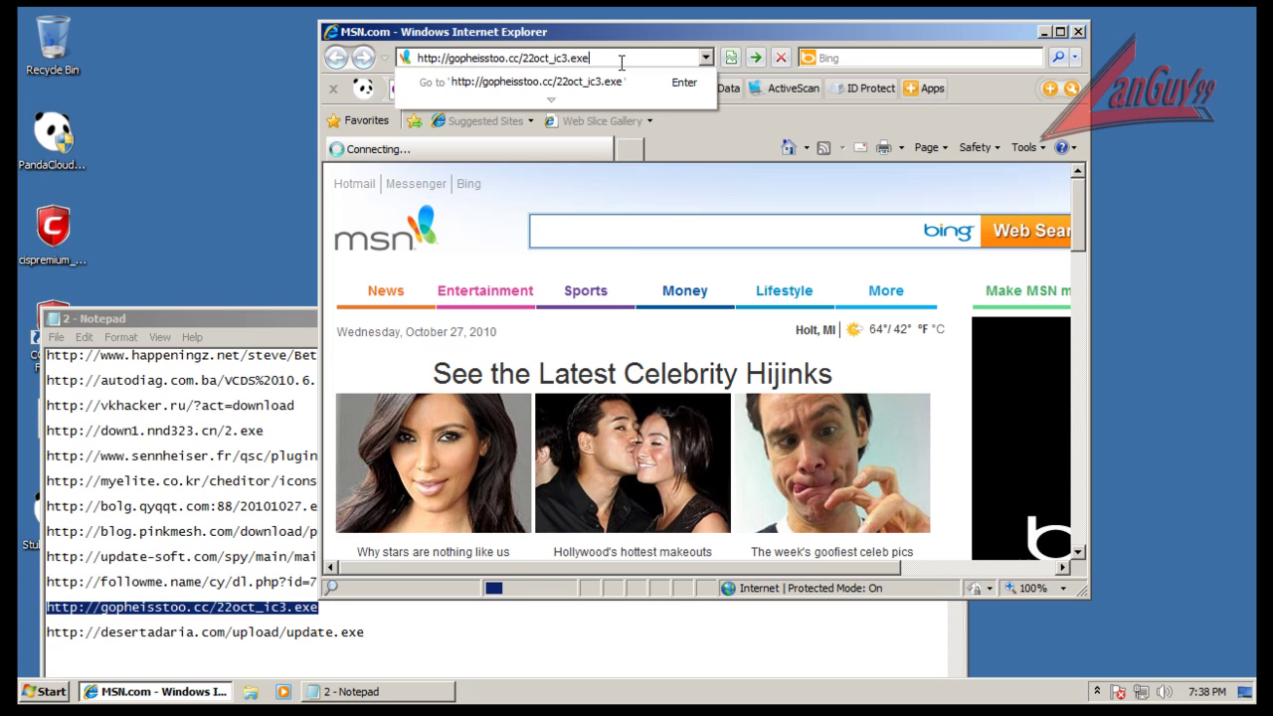
pyautogui.press('Return')
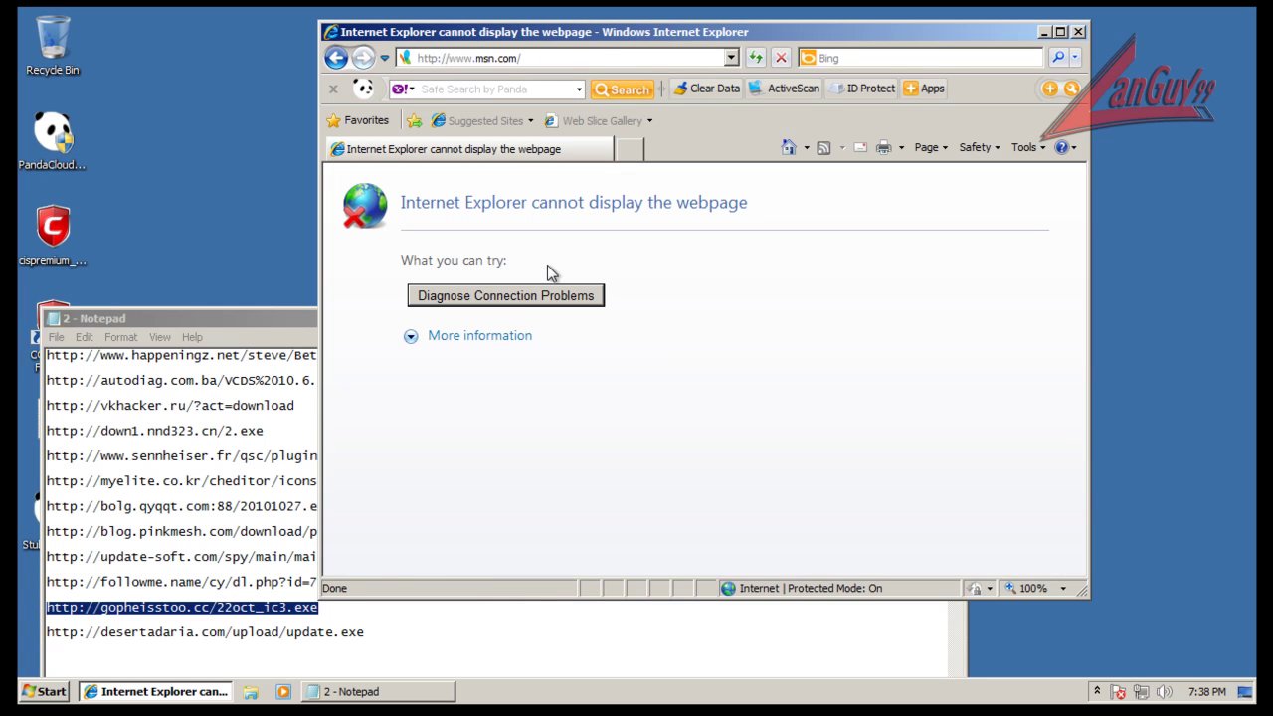
pyautogui.click(1074, 149)
pyautogui.click(1006, 243)
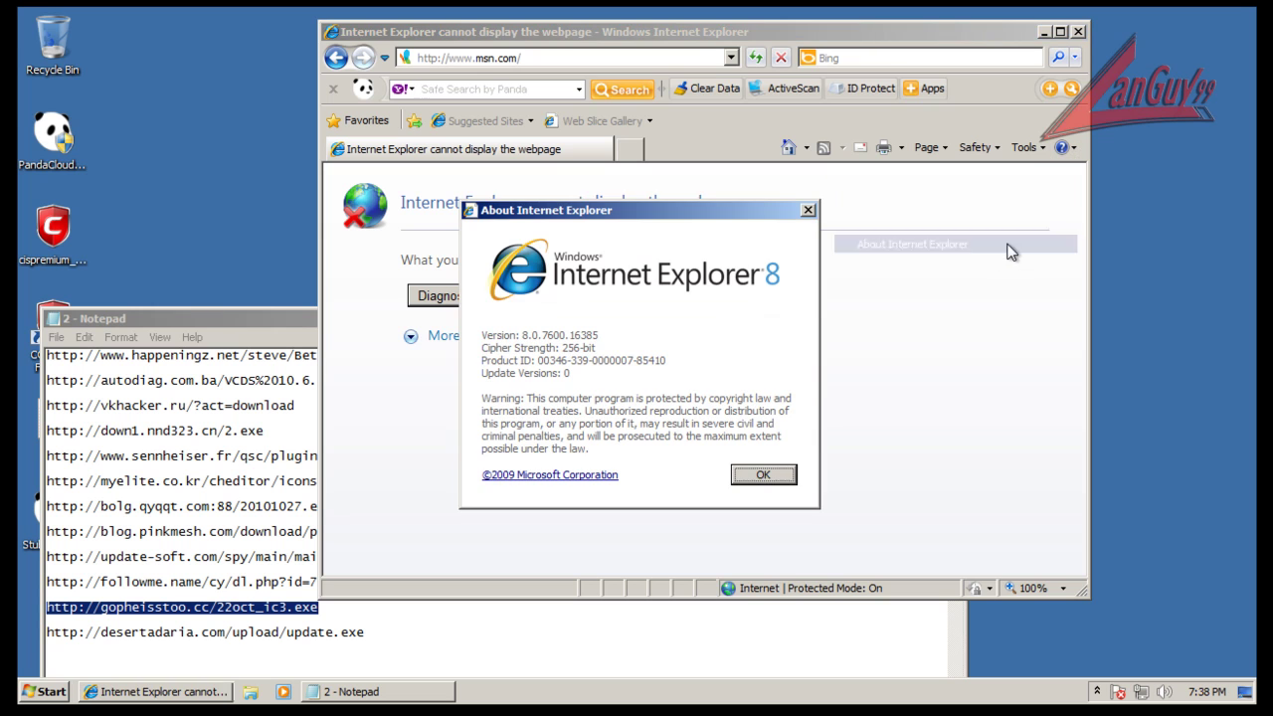
pyautogui.click(762, 478)
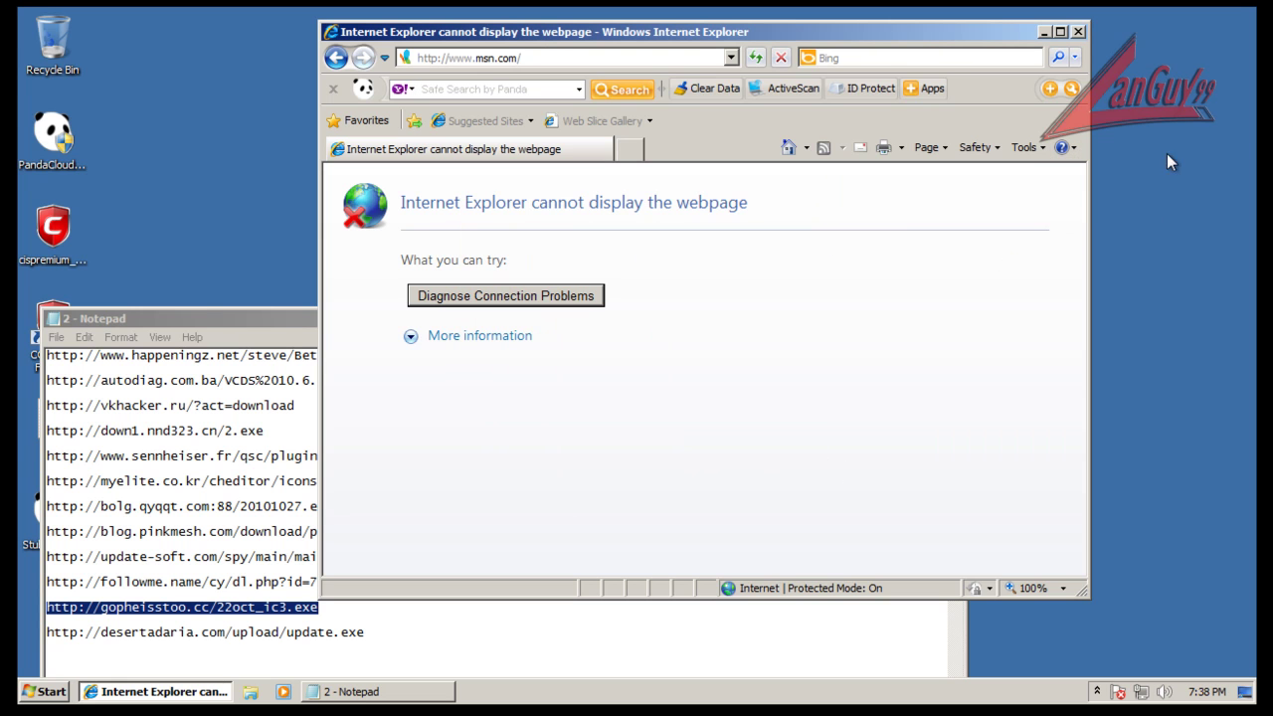
# View the LAN proxy settings without changes, then select the desertadaria.com update.exe line in Notepad
pyautogui.click(1023, 148)
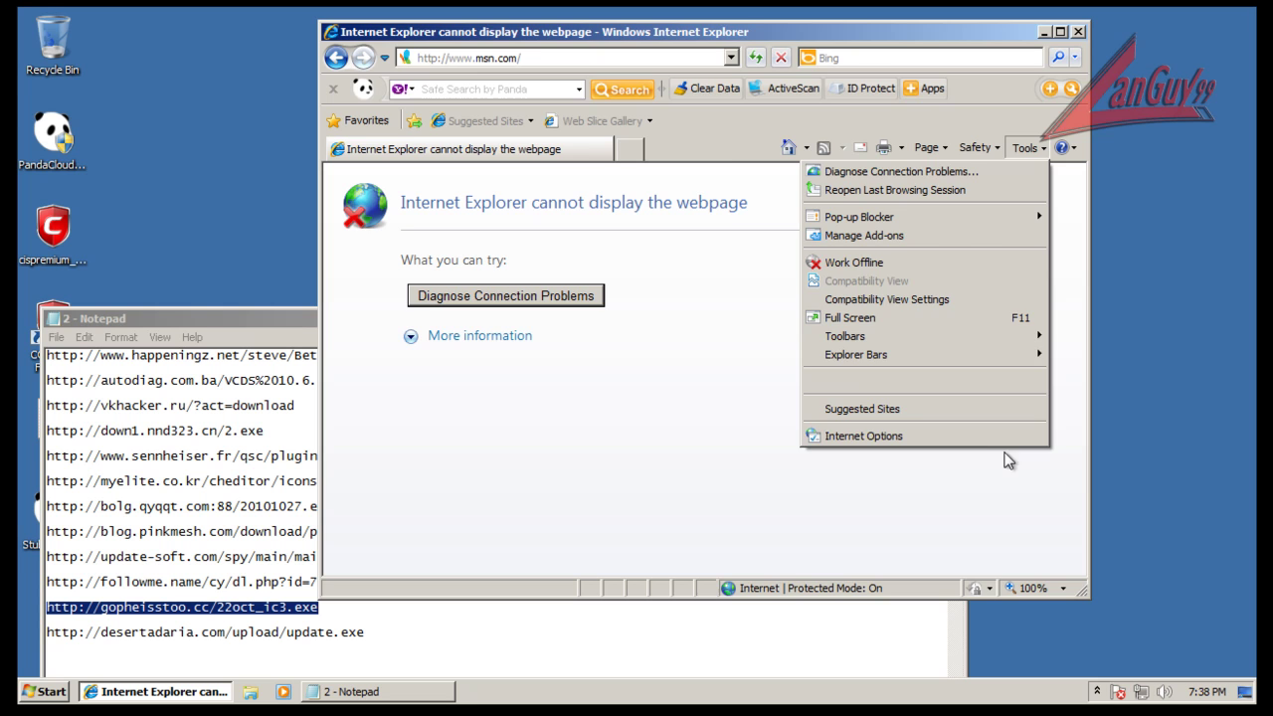
pyautogui.click(925, 434)
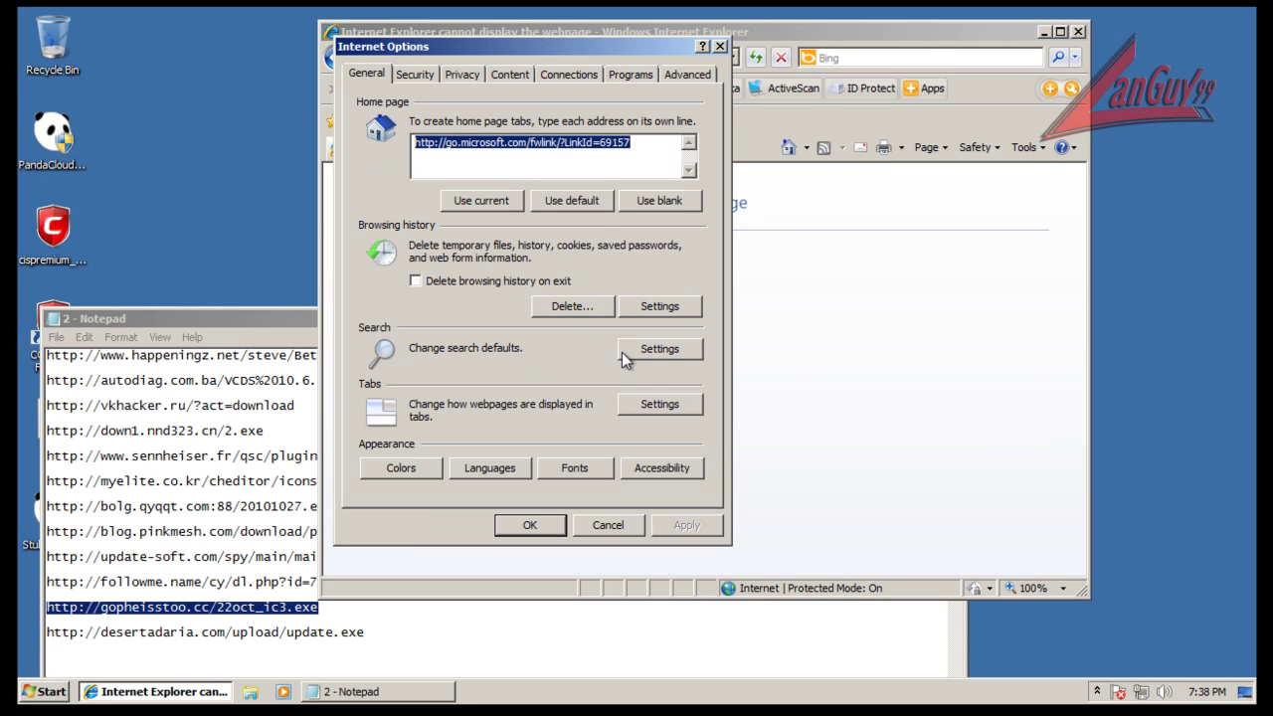
pyautogui.click(554, 76)
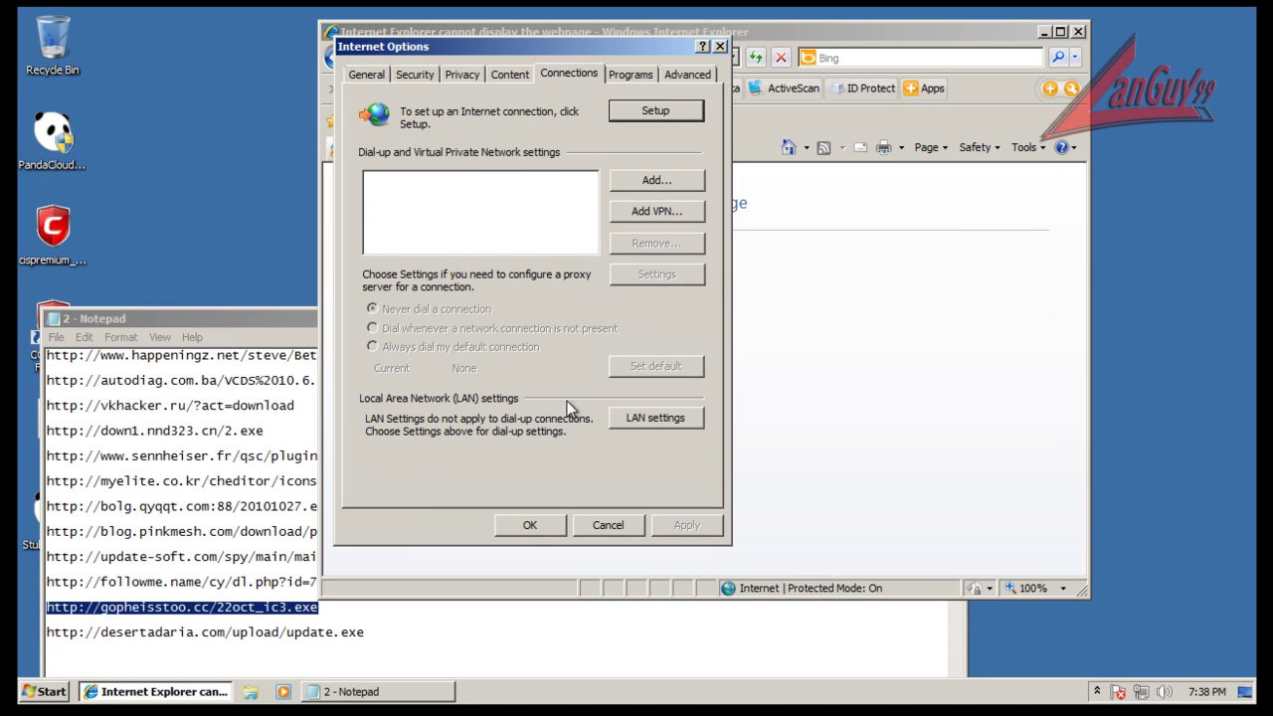
pyautogui.click(670, 414)
pyautogui.click(656, 353)
pyautogui.click(608, 524)
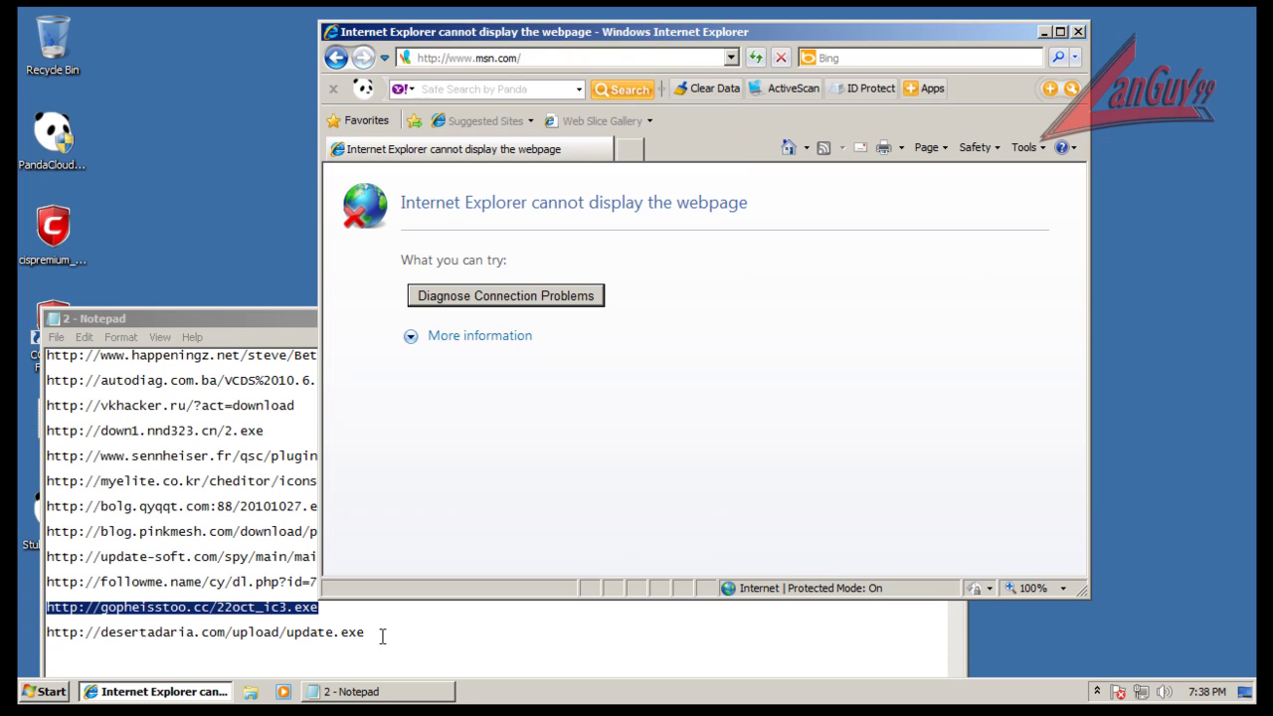
pyautogui.click(380, 637)
pyautogui.hotkey('shift', 'Home')
# Copy the desertadaria.com update.exe link into IE's address bar
pyautogui.hotkey('ctrl', 'c')
pyautogui.click(636, 57)
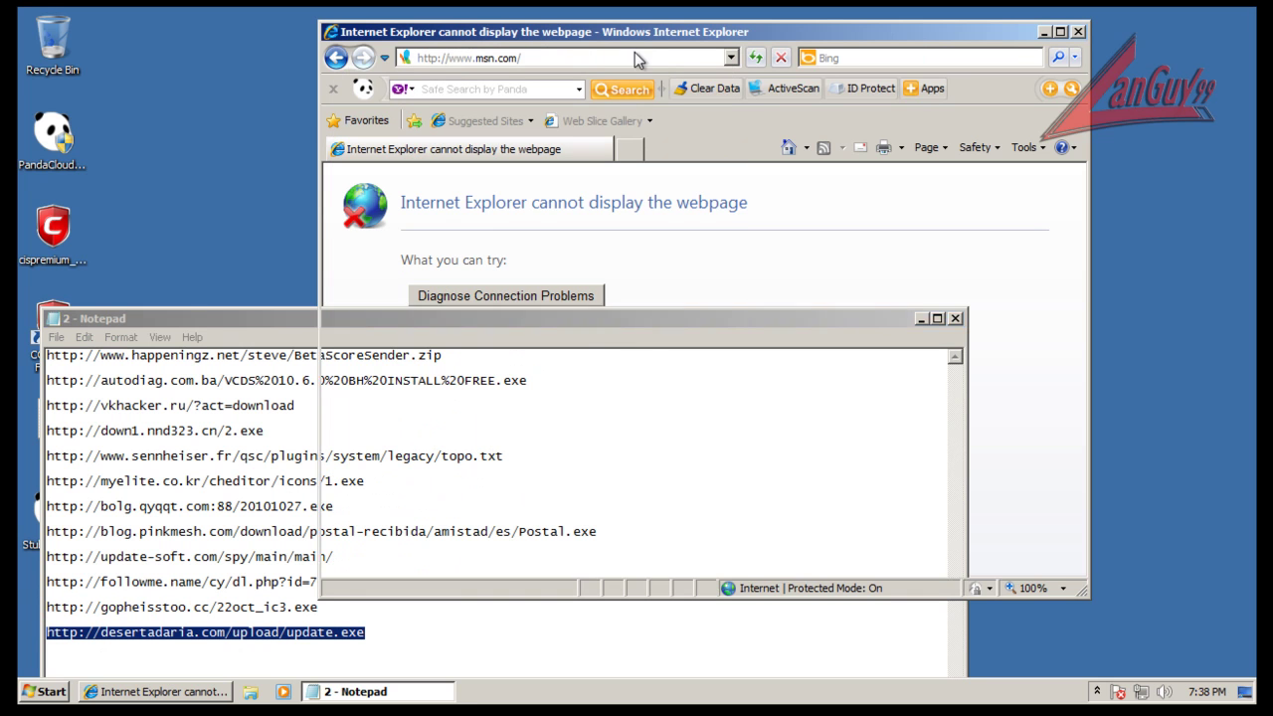
pyautogui.hotkey('ctrl', 'v')
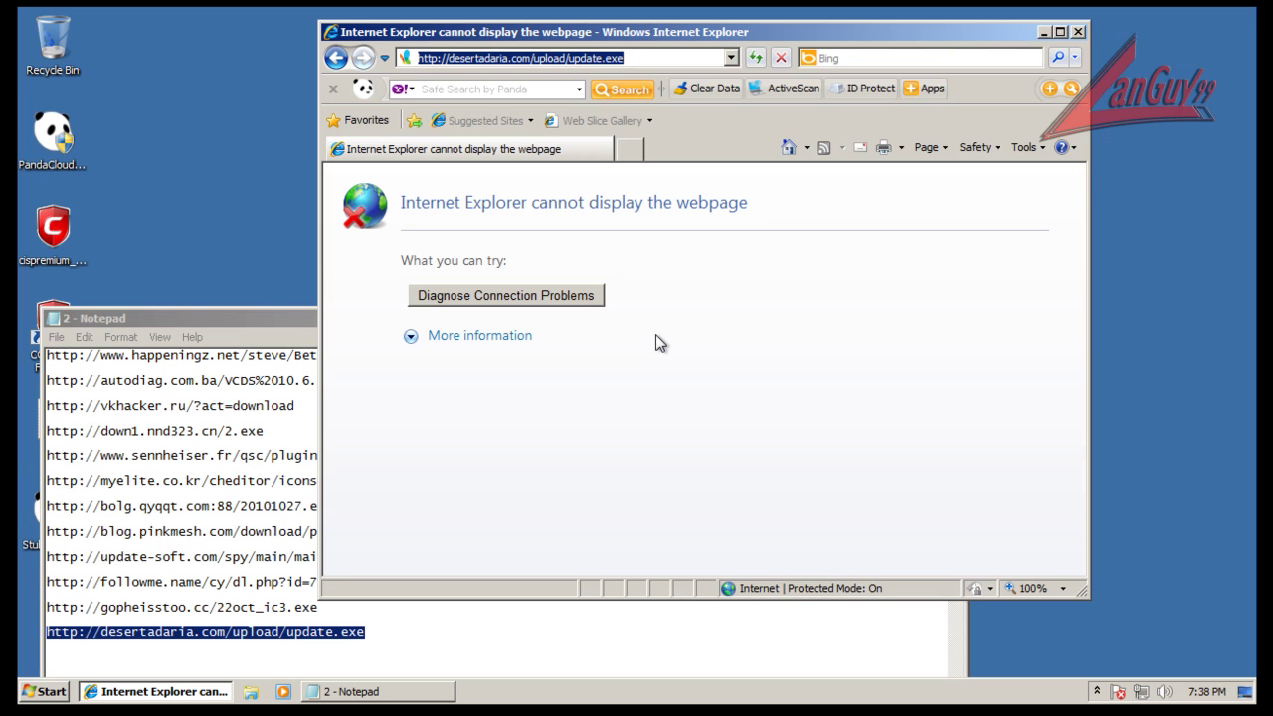
# Close the IE window and relaunch Internet Explorer from Quick Launch to the MSN home page
pyautogui.click(648, 57)
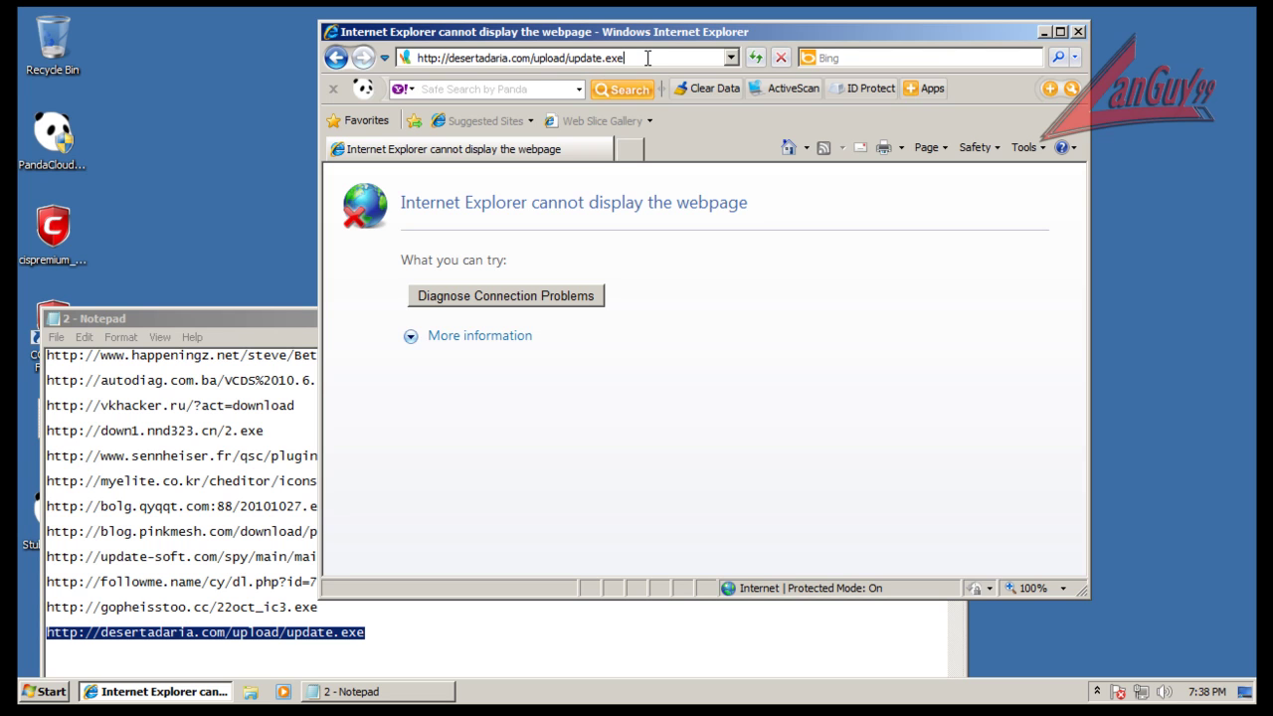
pyautogui.click(648, 57)
pyautogui.click(647, 58)
pyautogui.click(648, 58)
pyautogui.click(1077, 30)
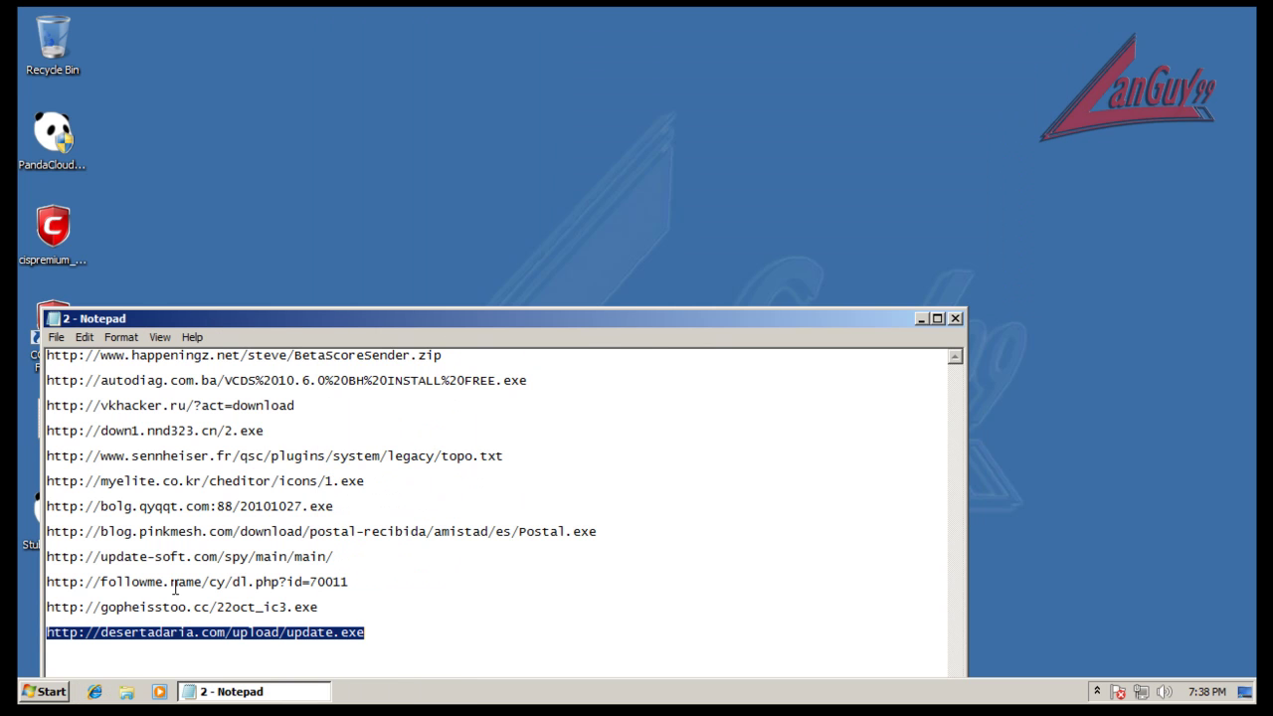
pyautogui.click(94, 691)
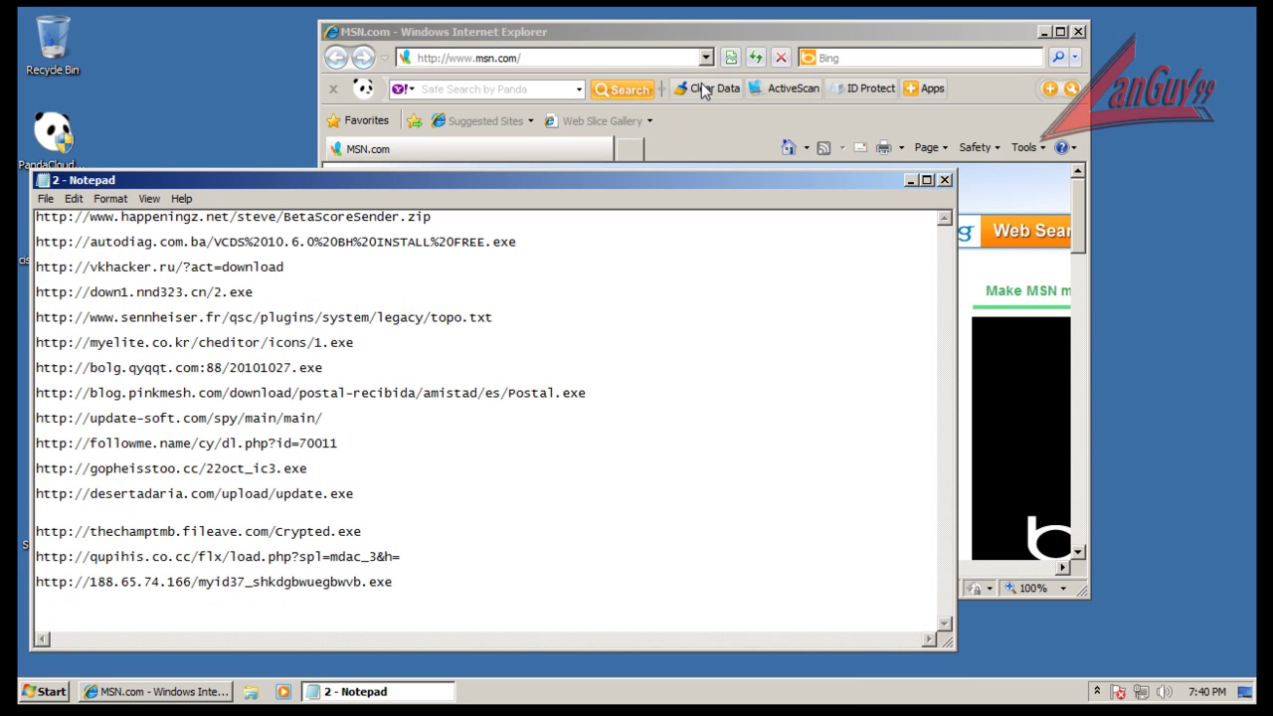
# Move the IE window right and load the desertadaria.com update.exe link copied from Notepad
pyautogui.click(643, 38)
pyautogui.moveTo(643, 38); pyautogui.dragTo(788, 46)
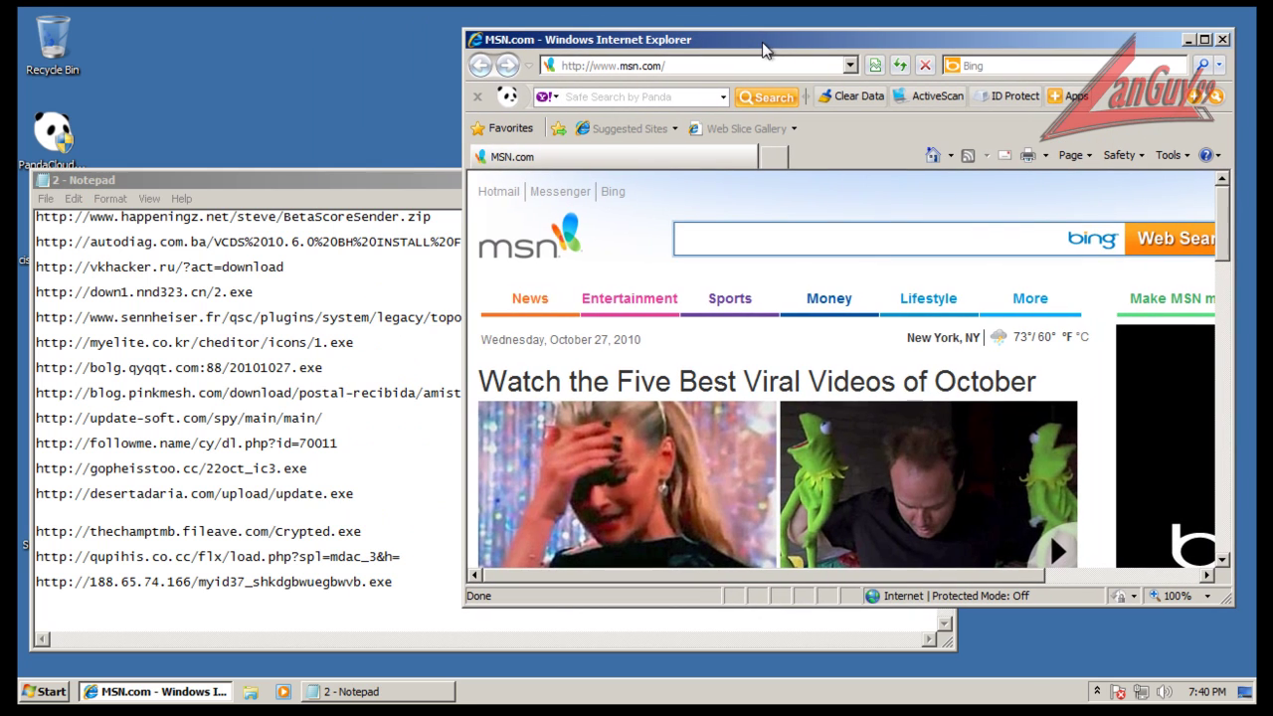
pyautogui.doubleClick(360, 494)
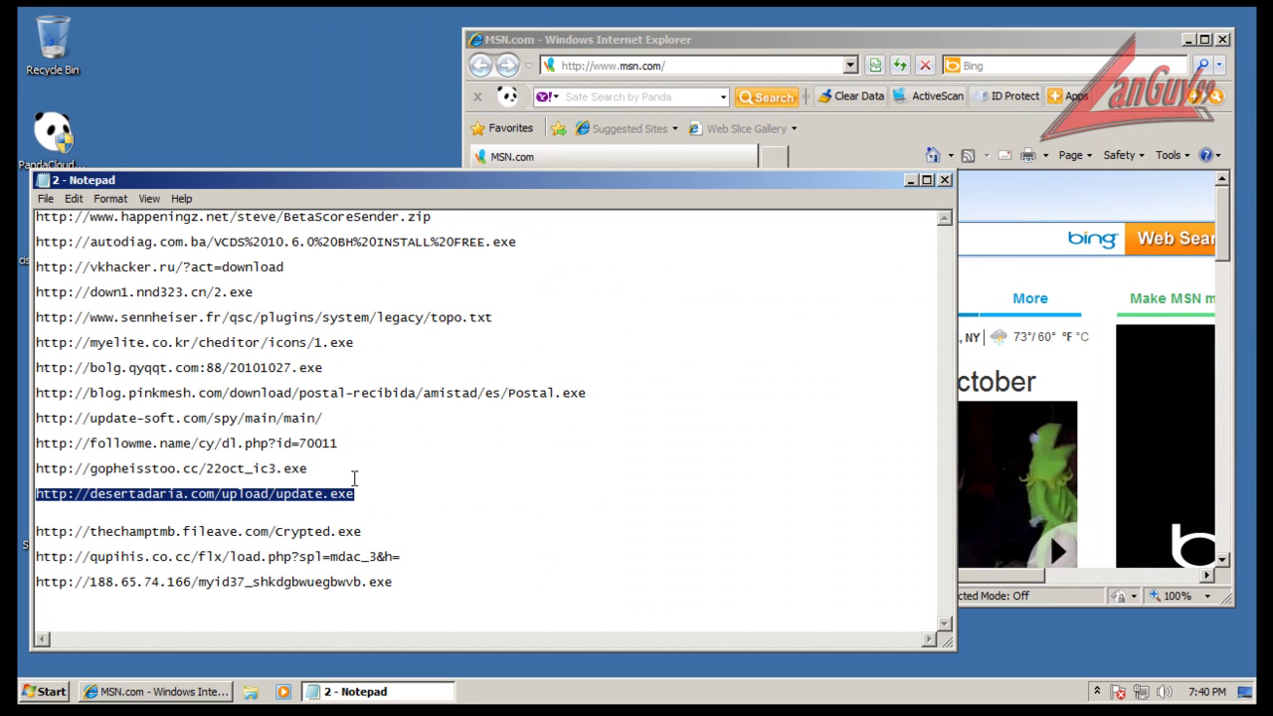
pyautogui.hotkey('ctrl', 'c')
pyautogui.click(741, 66)
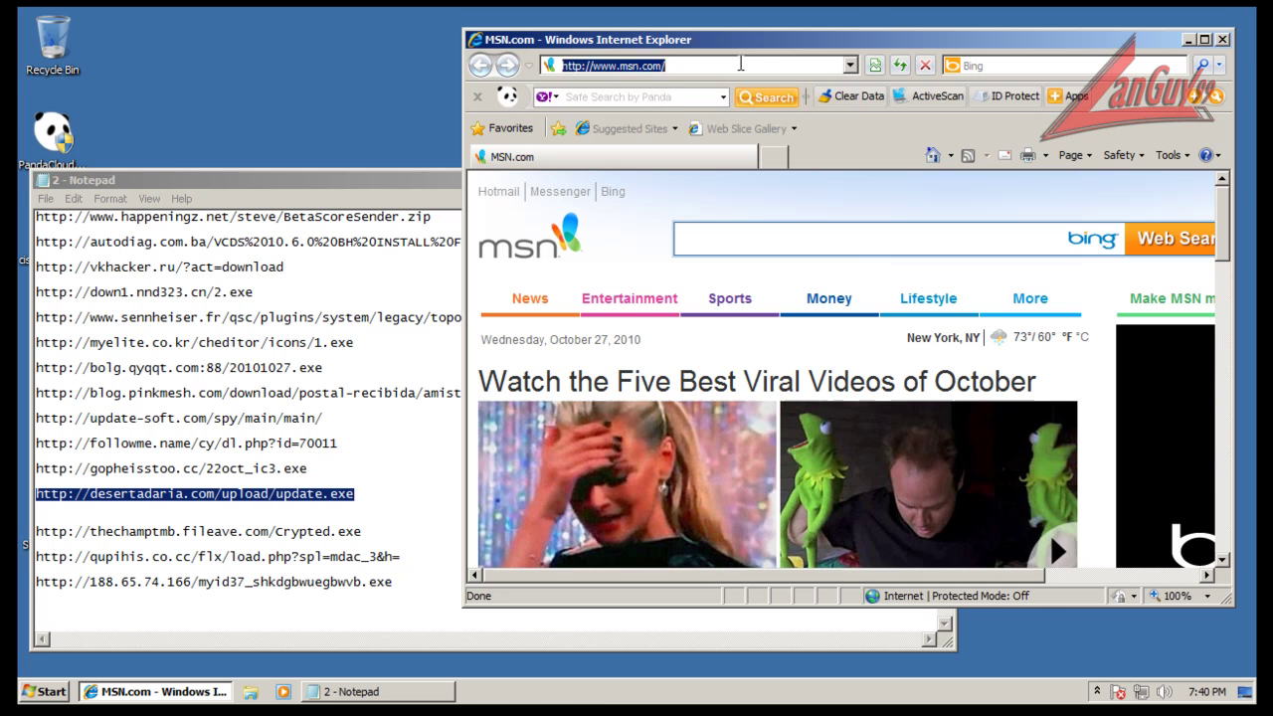
pyautogui.hotkey('ctrl', 'v')
pyautogui.press('Return')
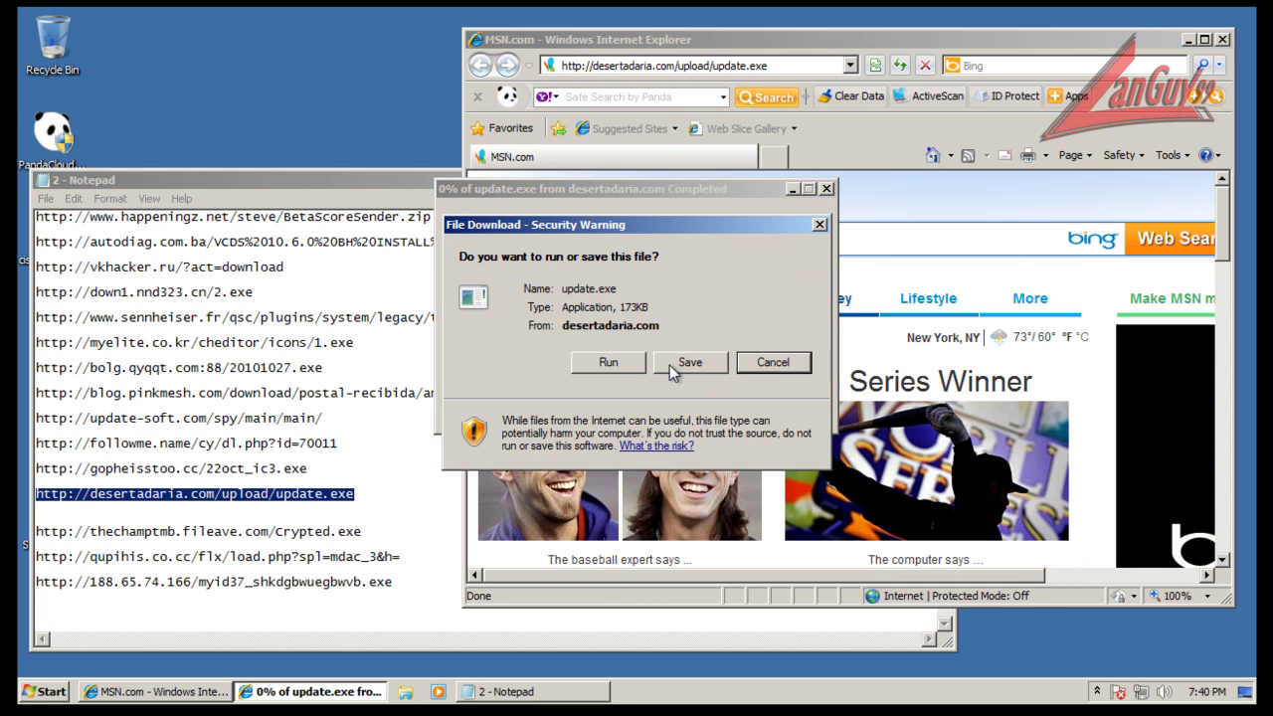
# Run update.exe, sandbox it in Comodo, approve UAC, and allow IE without remembering the answer
pyautogui.click(609, 362)
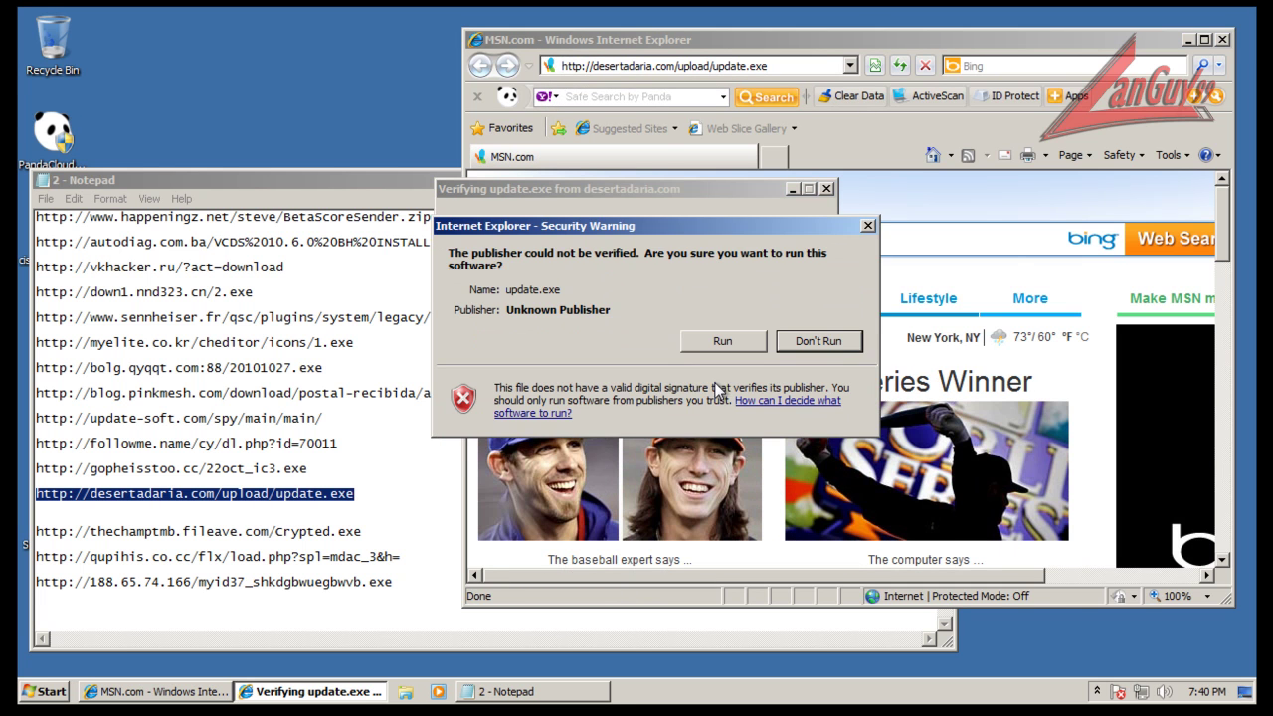
pyautogui.click(694, 340)
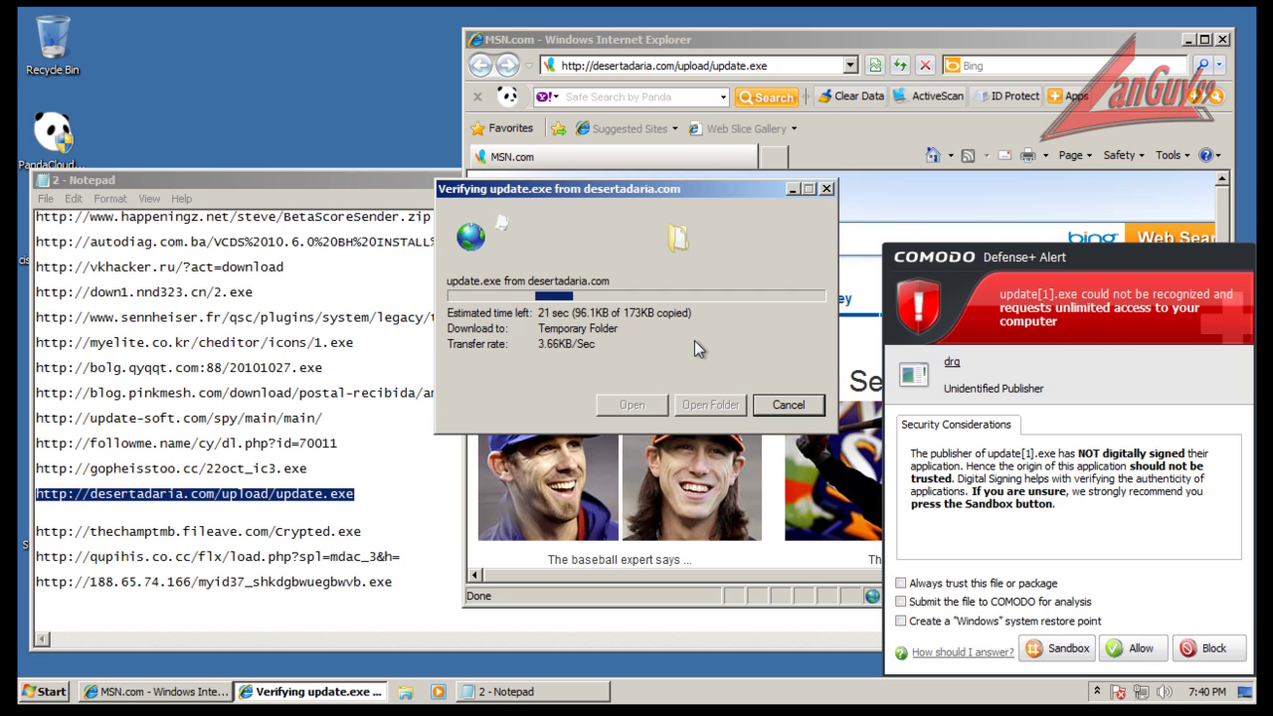
pyautogui.click(1052, 649)
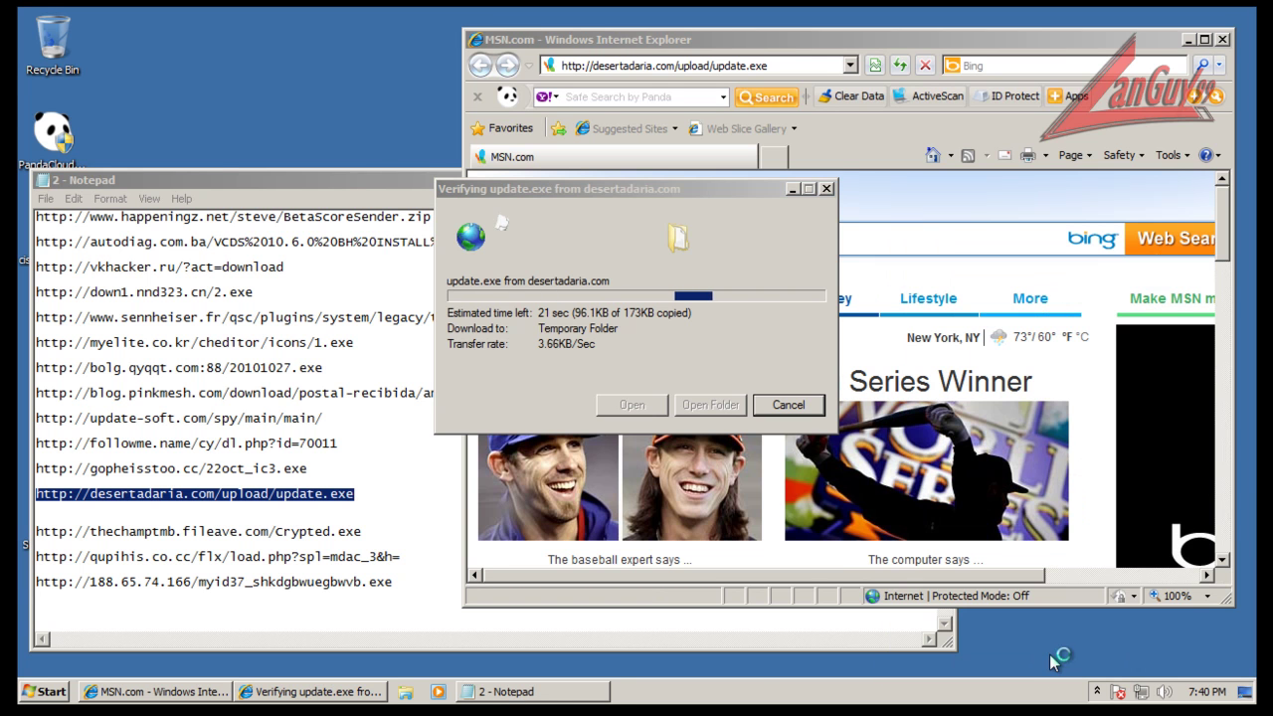
pyautogui.click(696, 691)
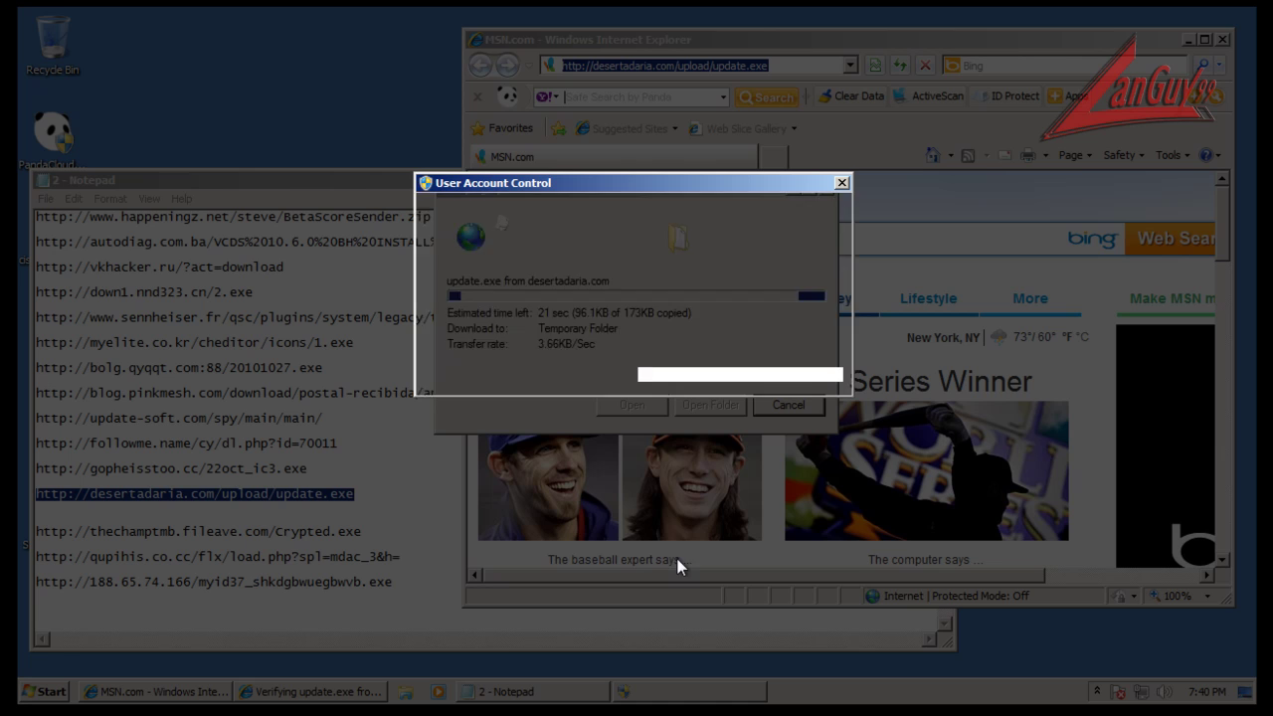
pyautogui.click(702, 325)
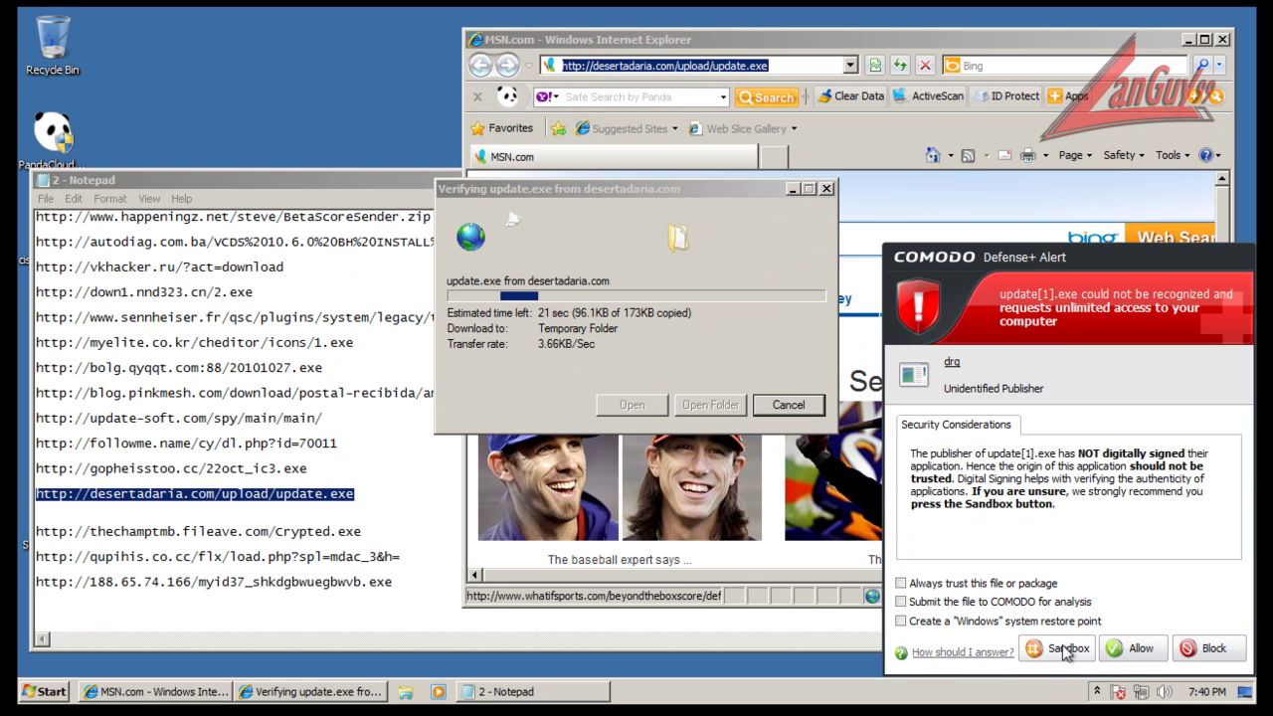
pyautogui.click(1064, 651)
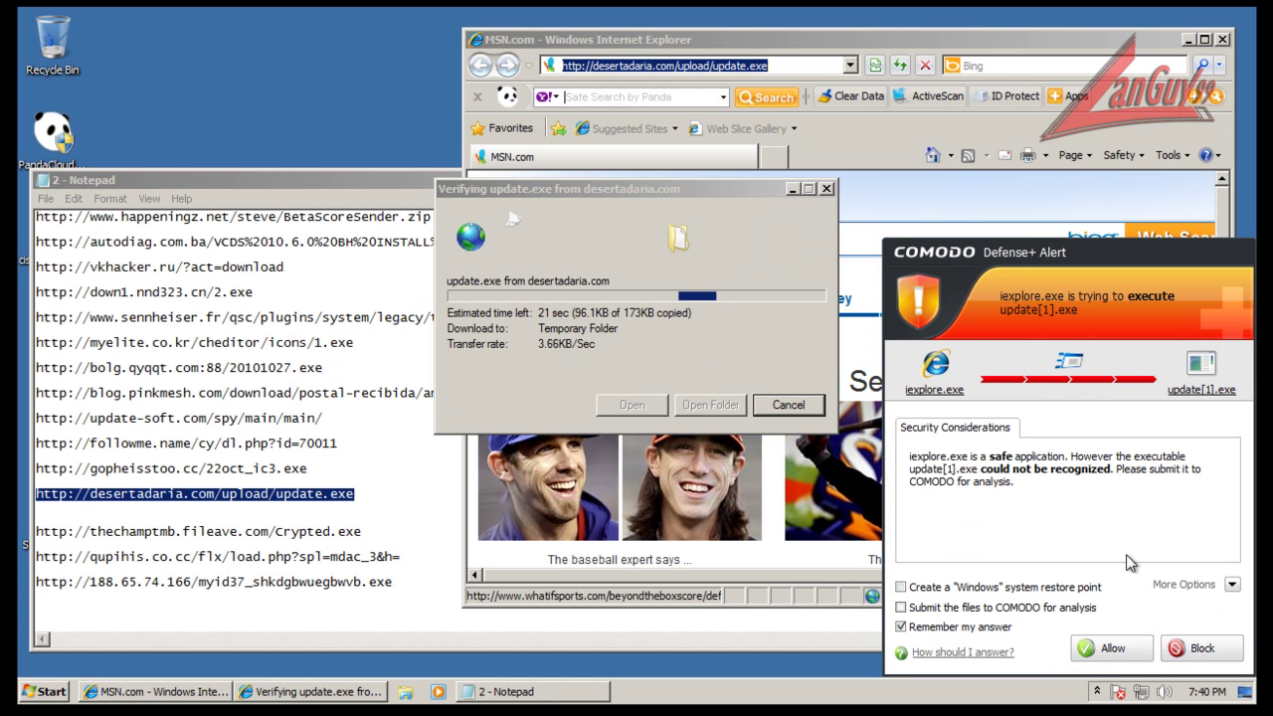
pyautogui.click(923, 626)
pyautogui.click(1112, 647)
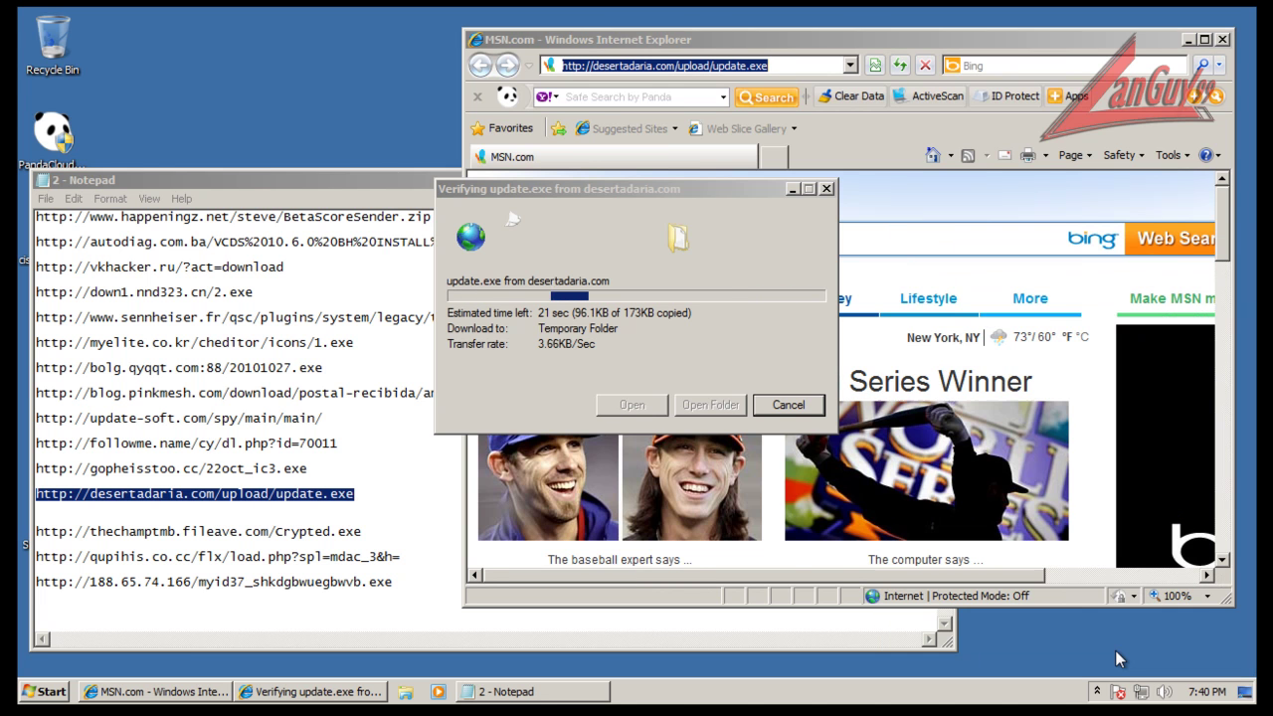
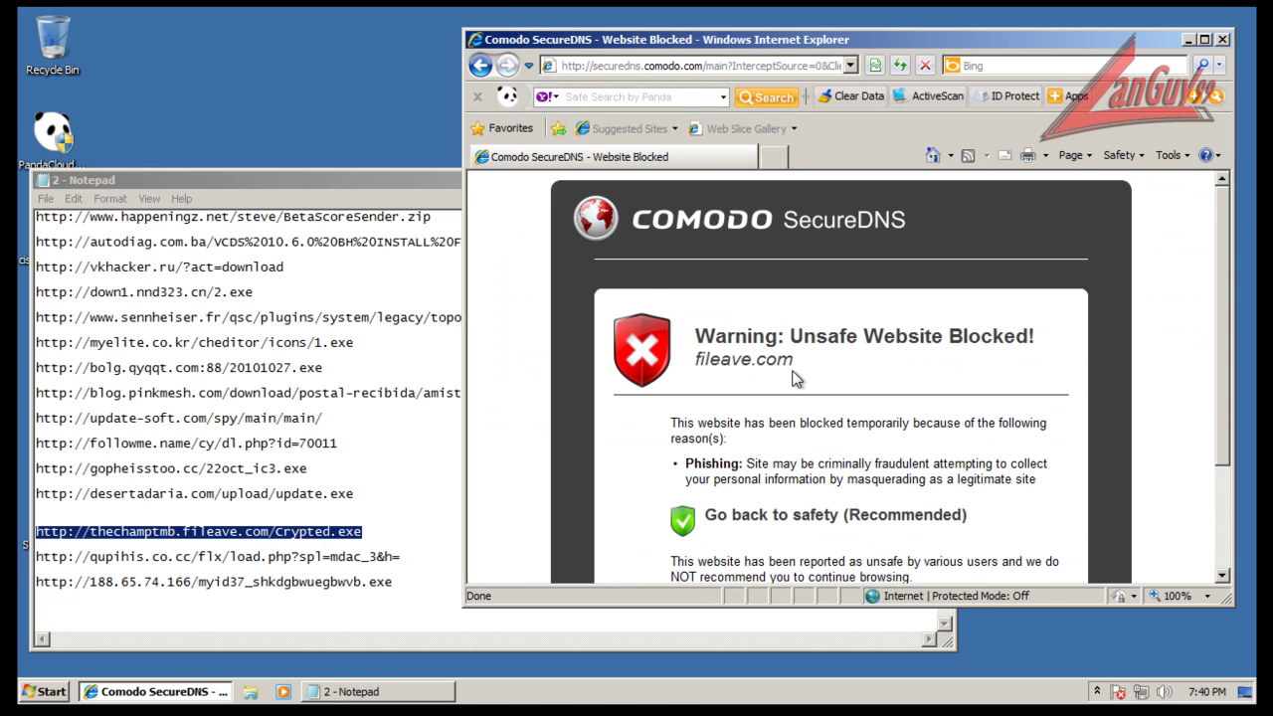
# Continue past the SecureDNS warning and run the downloaded Crypted.exe
pyautogui.scroll(-3, 793, 323)
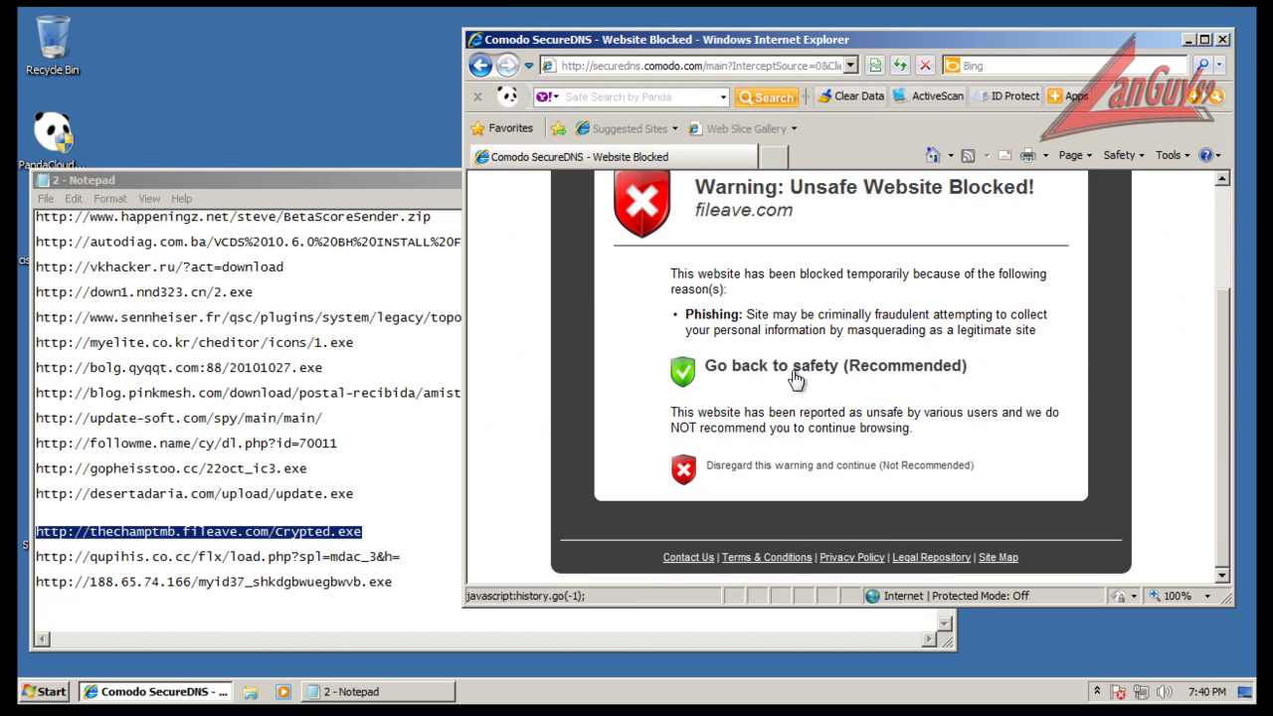
pyautogui.click(762, 468)
pyautogui.click(614, 360)
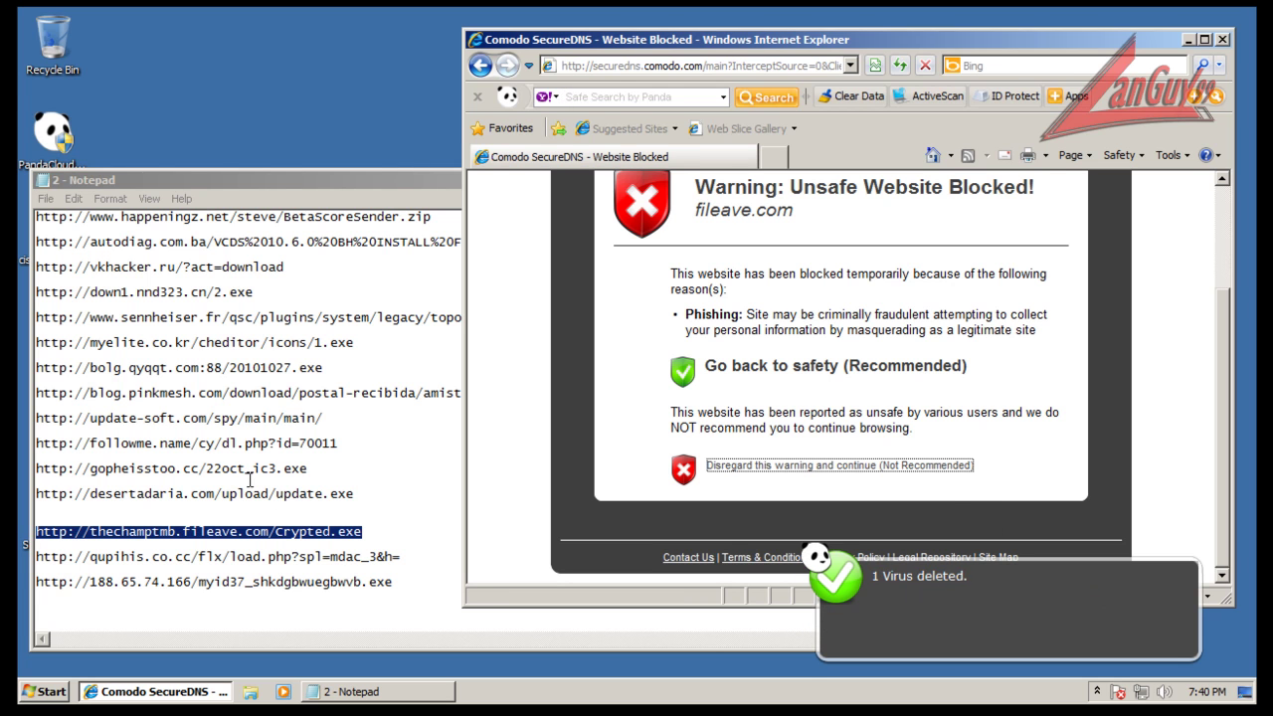
# Load the qupihis.co.cc link from the Notepad list and try to continue past the block warning
pyautogui.click(404, 557)
pyautogui.hotkey('shift', 'Home')
pyautogui.hotkey('ctrl', 'c')
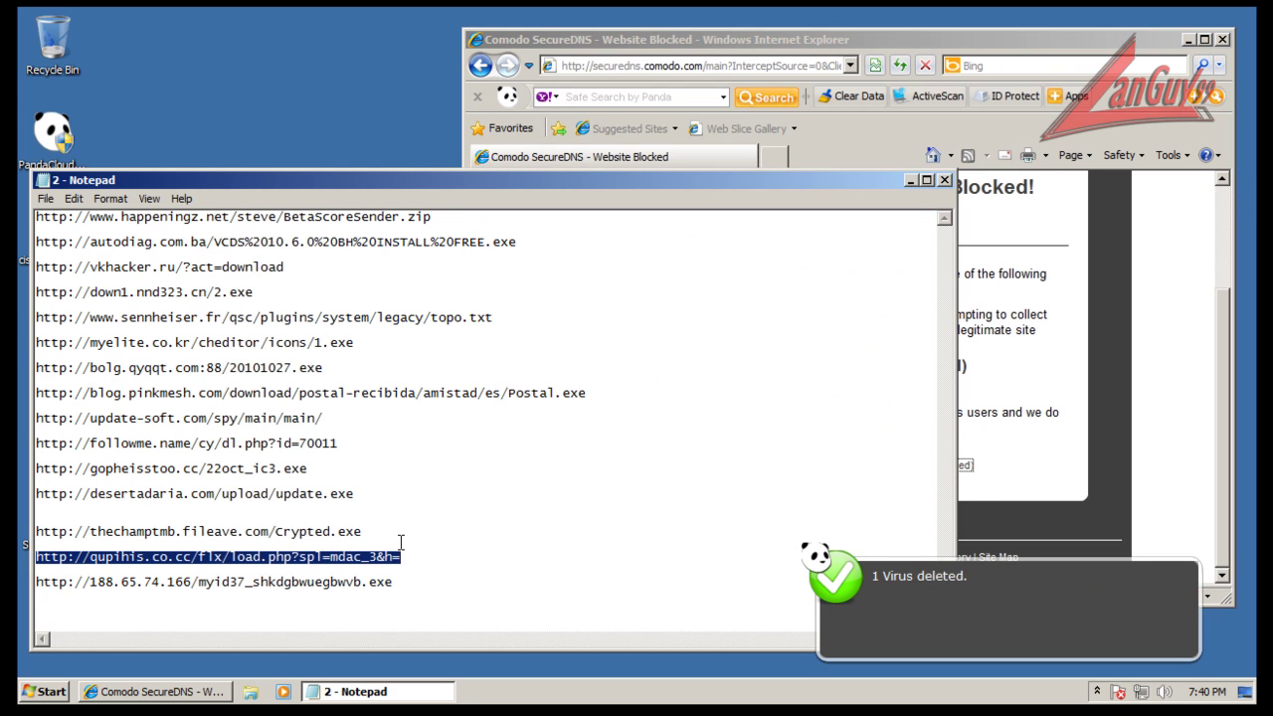
pyautogui.click(696, 64)
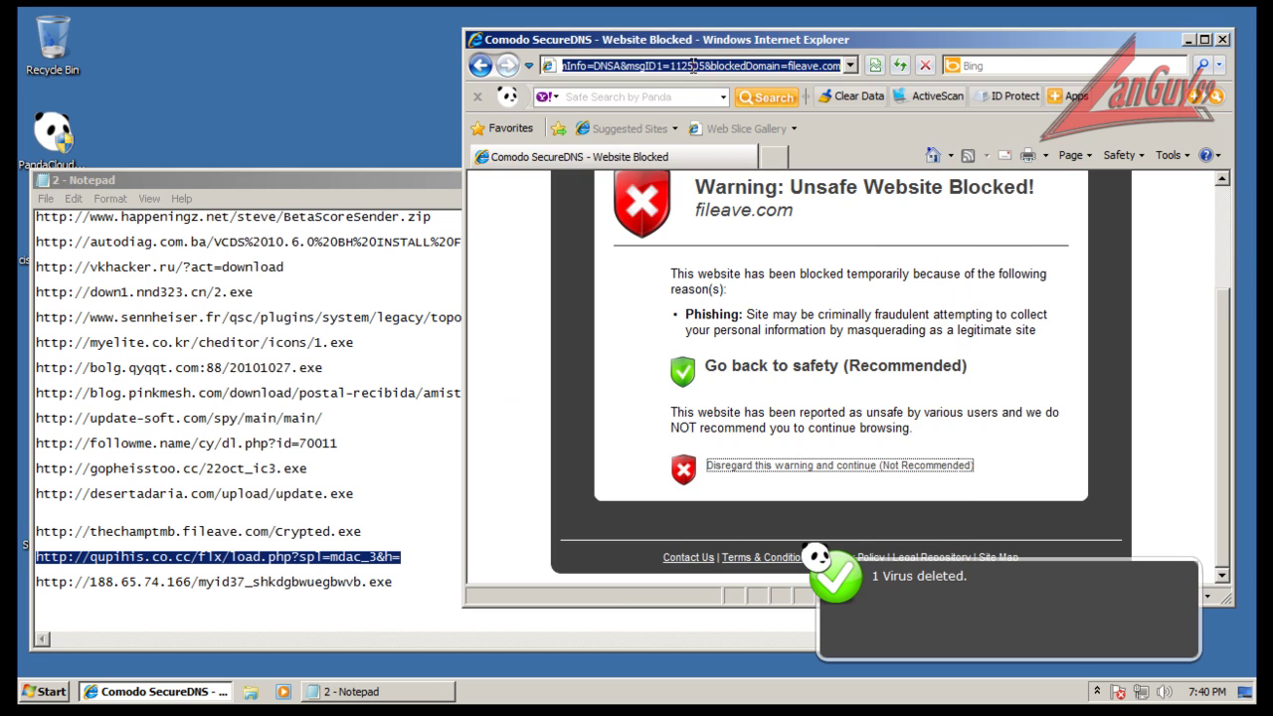
pyautogui.hotkey('ctrl', 'v')
pyautogui.press('Return')
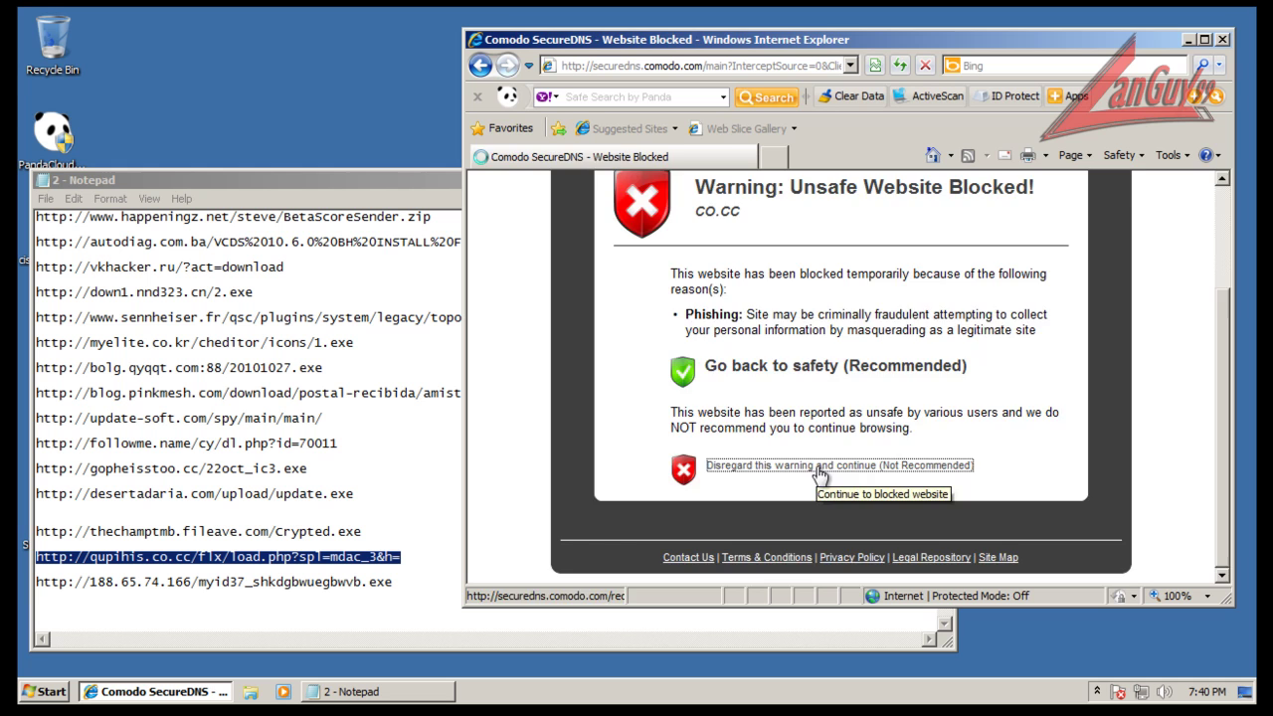
pyautogui.click(815, 466)
pyautogui.scroll(-1, 876, 433)
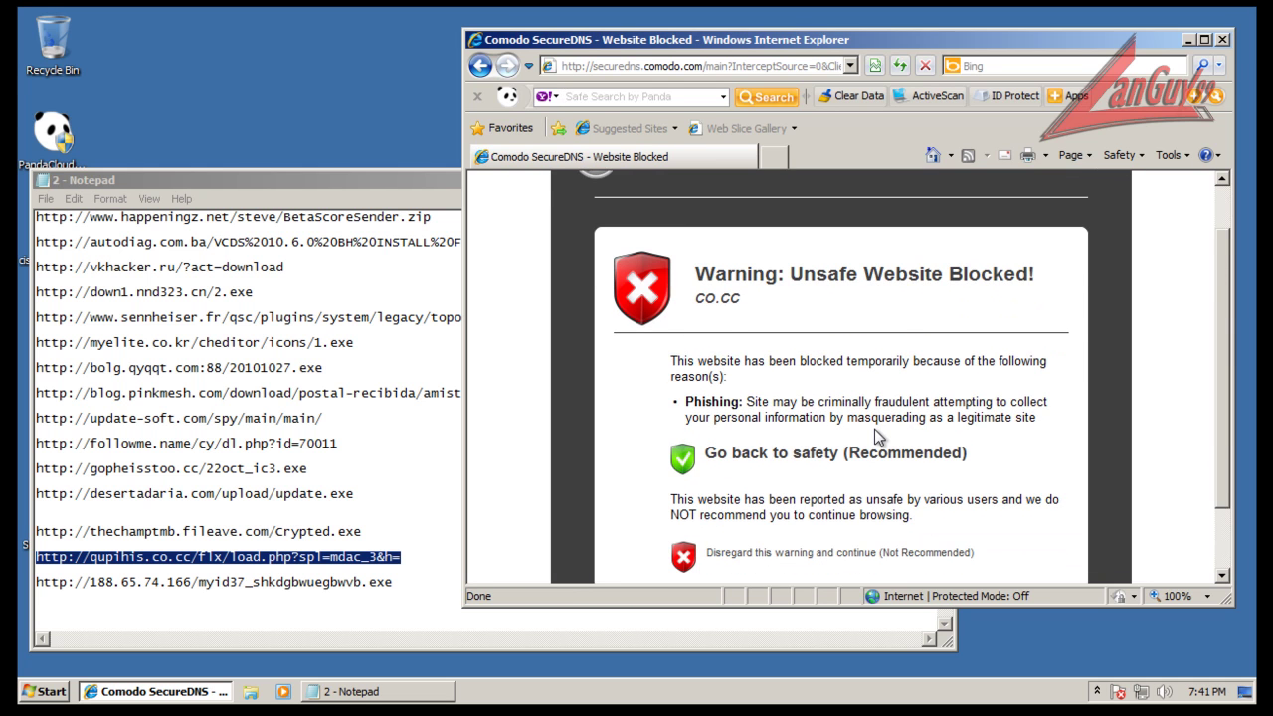
pyautogui.scroll(-1, 875, 428)
pyautogui.click(819, 468)
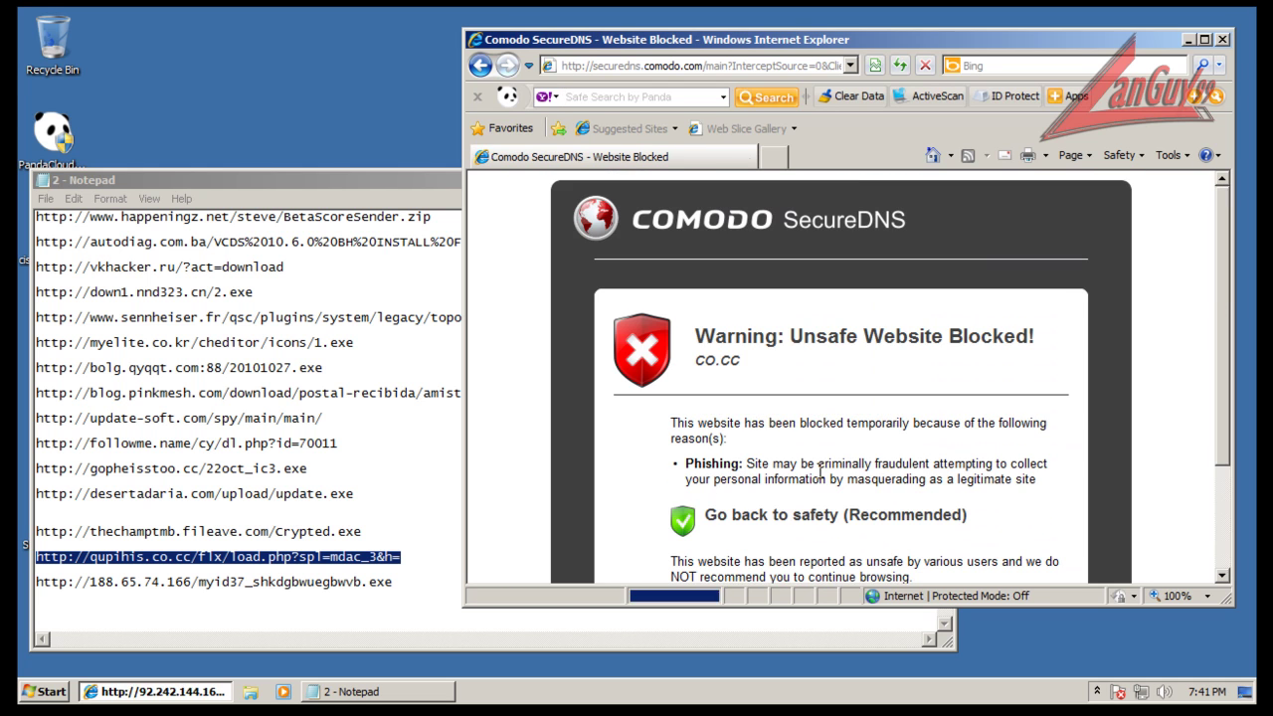
# Load the 188.65.74.166 link from the Notepad list and run the myid37 download
pyautogui.click(394, 573)
pyautogui.hotkey('shift', 'Home')
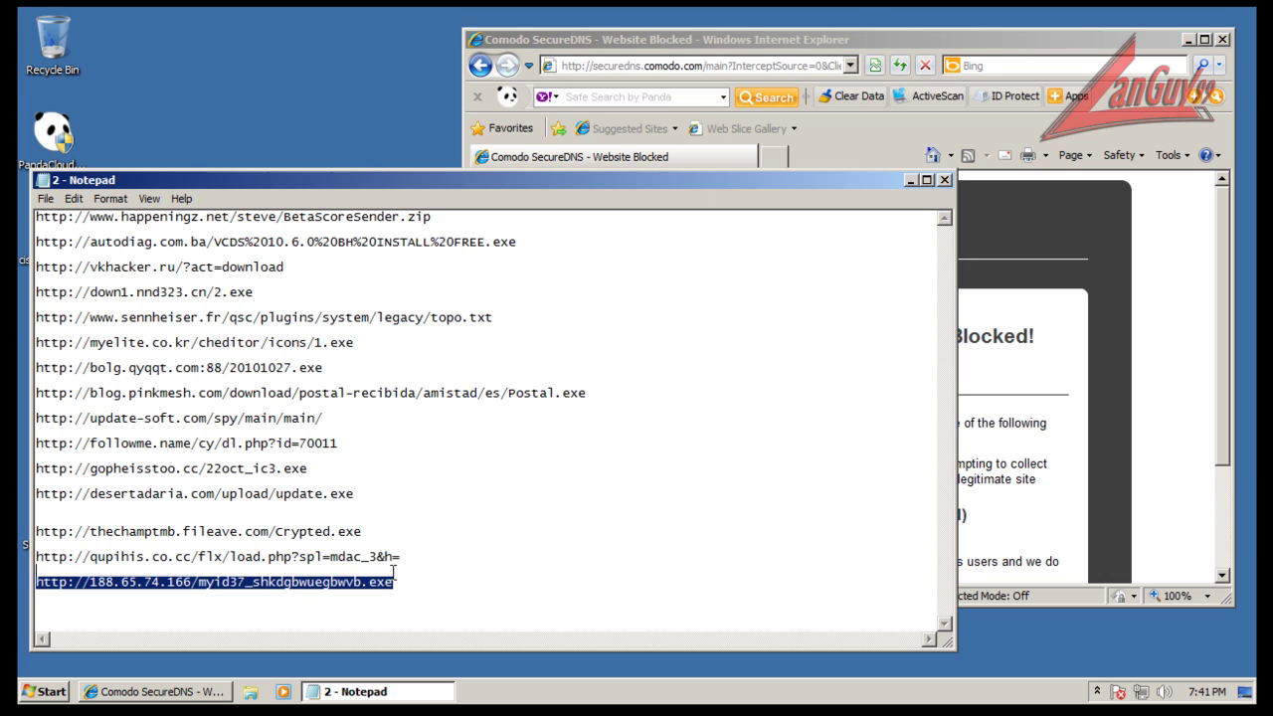
pyautogui.hotkey('ctrl', 'c')
pyautogui.click(685, 66)
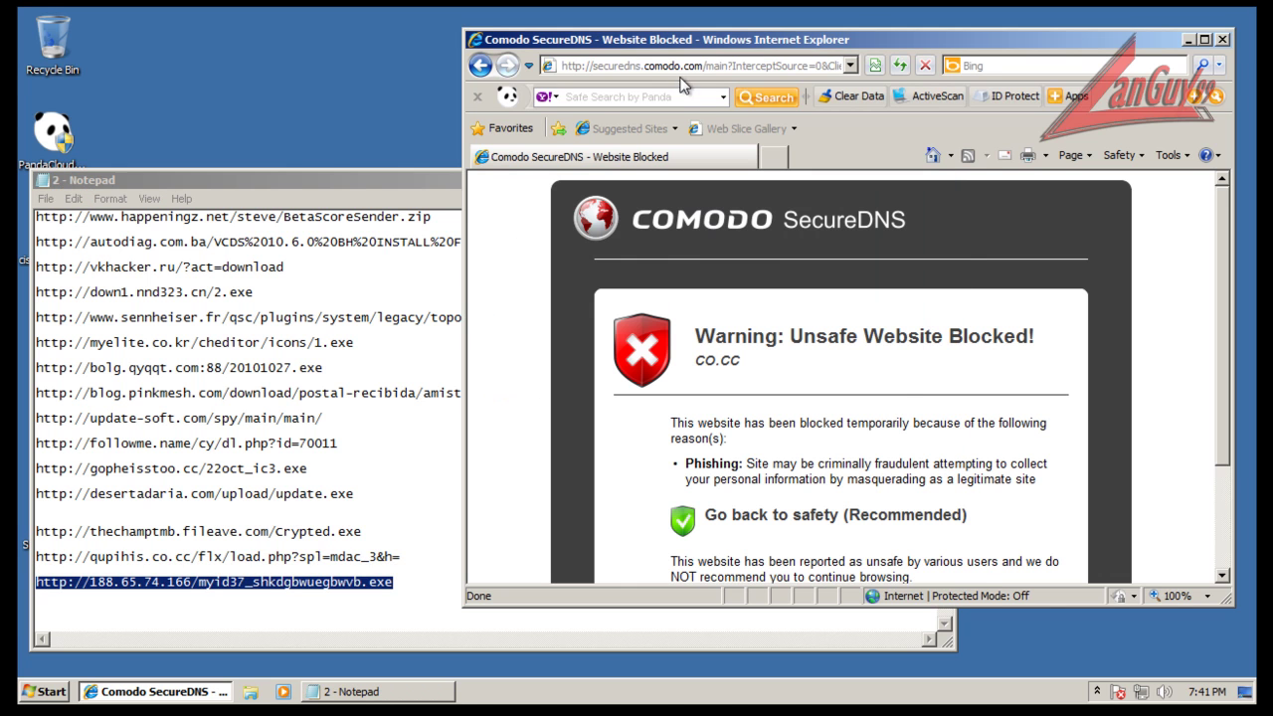
pyautogui.hotkey('ctrl', 'v')
pyautogui.press('Return')
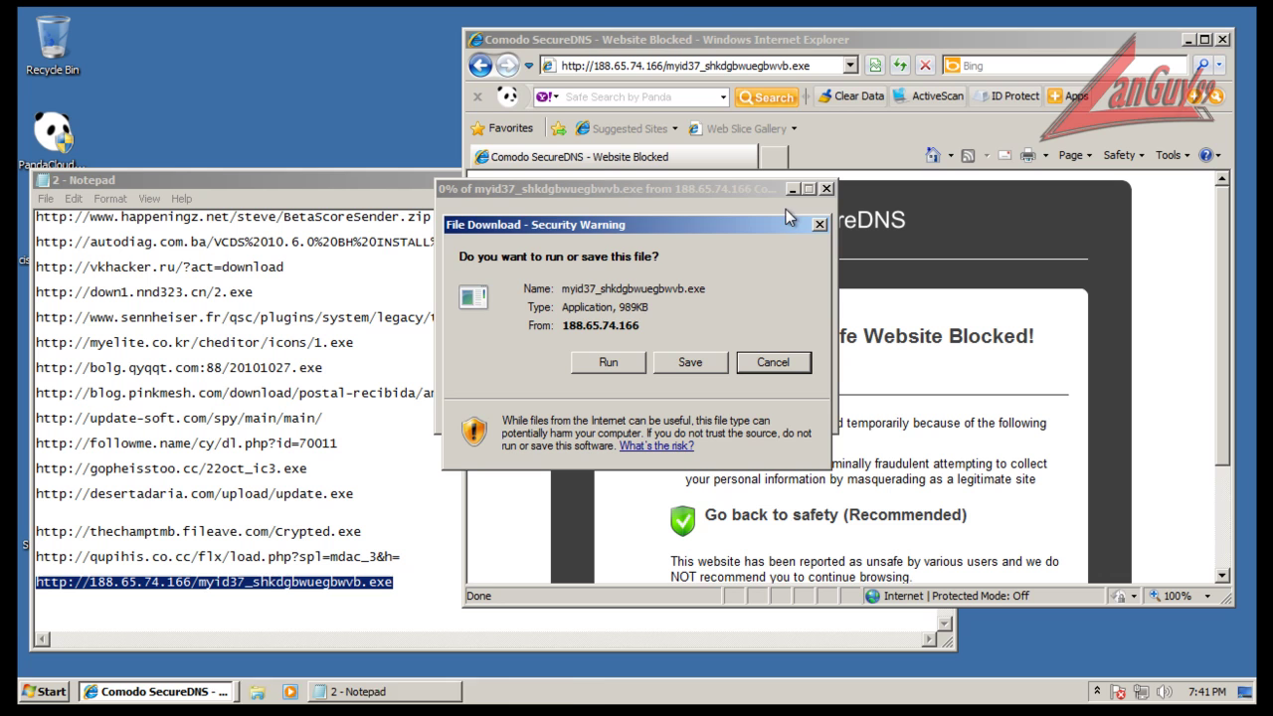
pyautogui.click(610, 362)
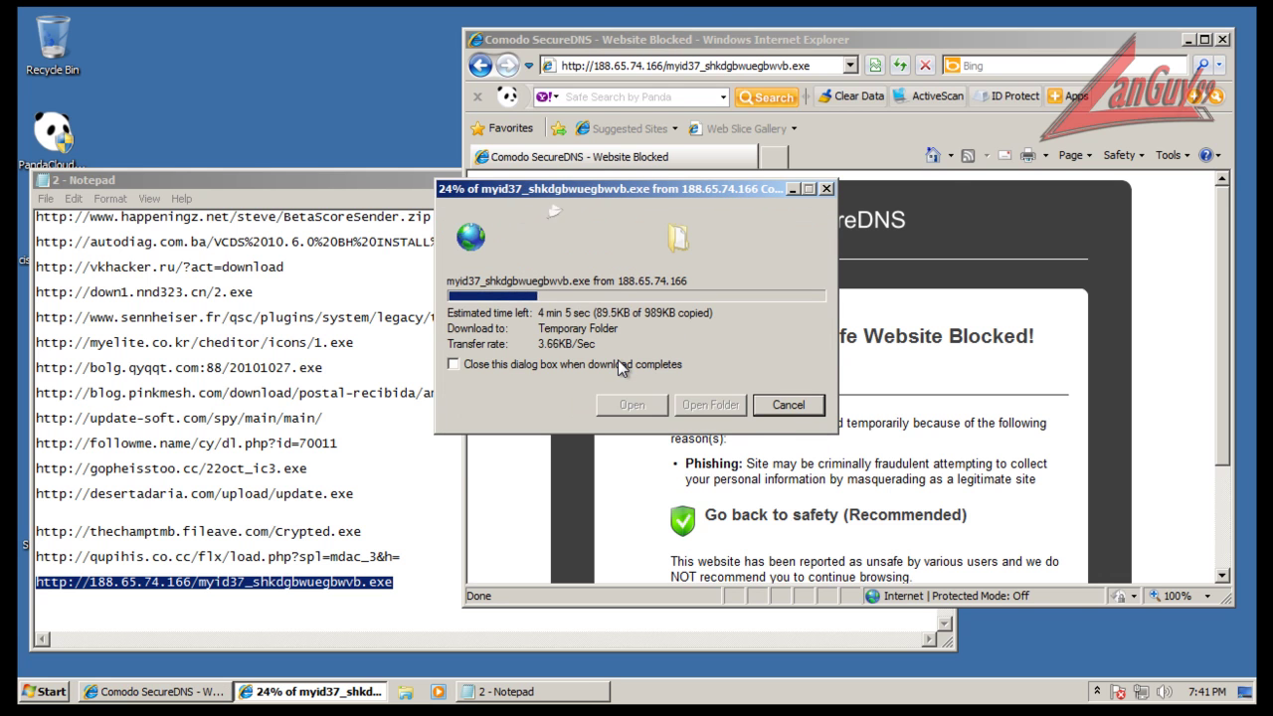
# Close 2.txt unsaved, run the finished myid37 download, and dismiss Comodo's isolation alert
pyautogui.click(374, 177)
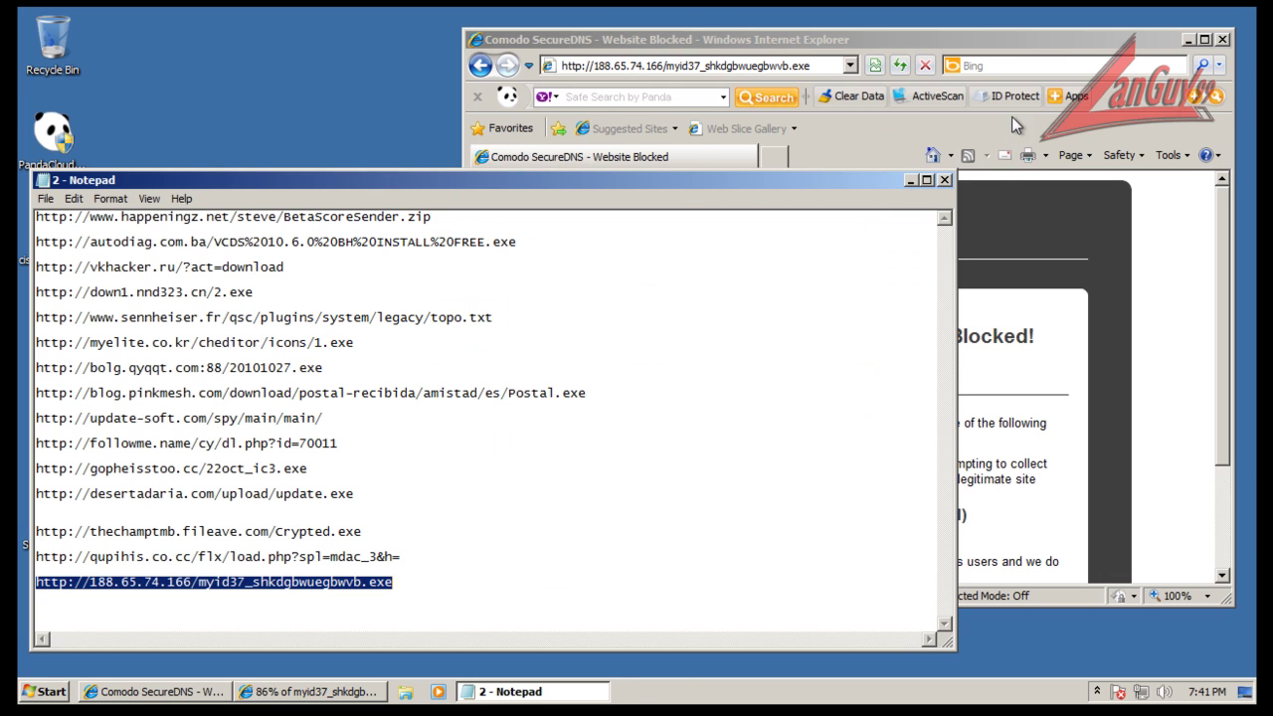
pyautogui.click(943, 180)
pyautogui.click(664, 366)
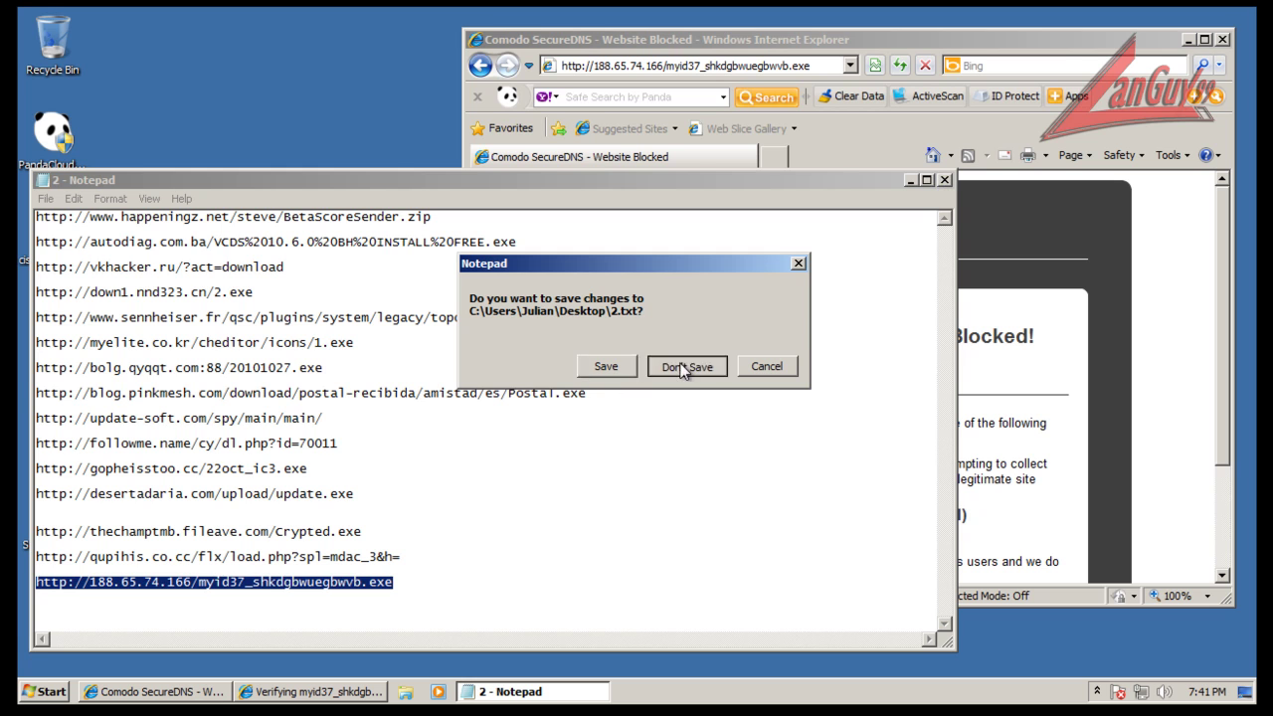
pyautogui.click(722, 343)
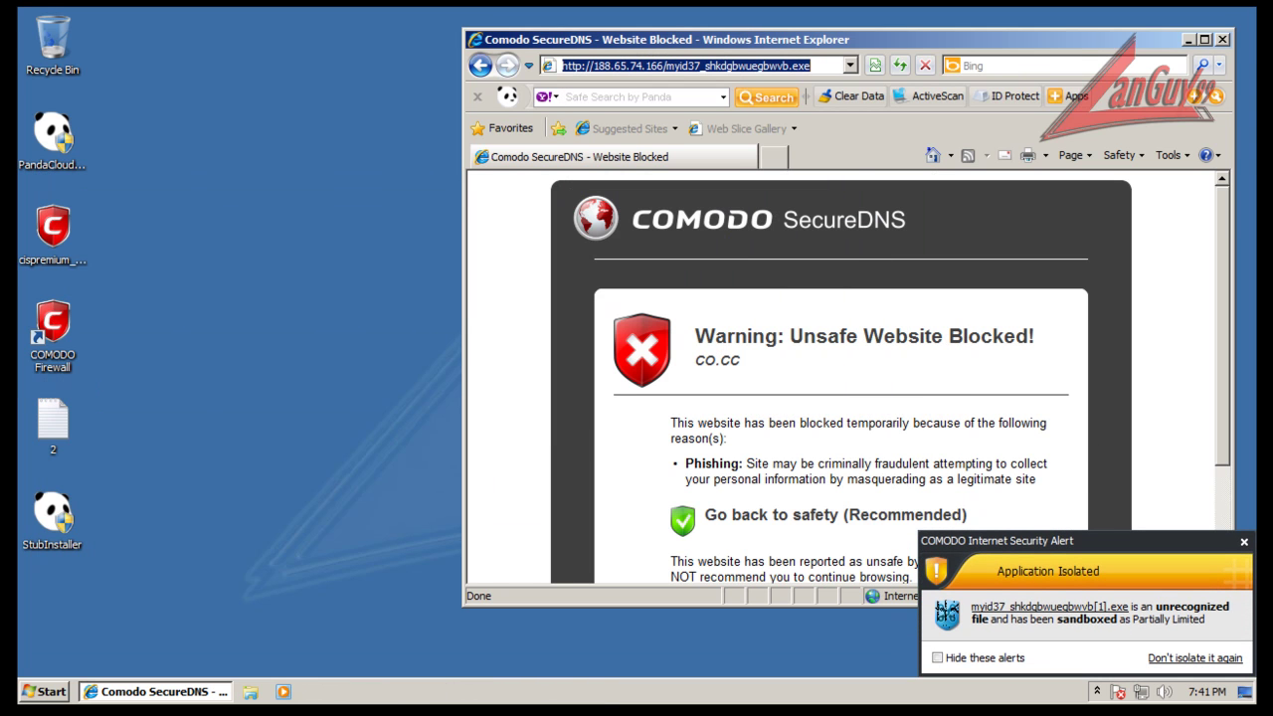
pyautogui.click(1243, 542)
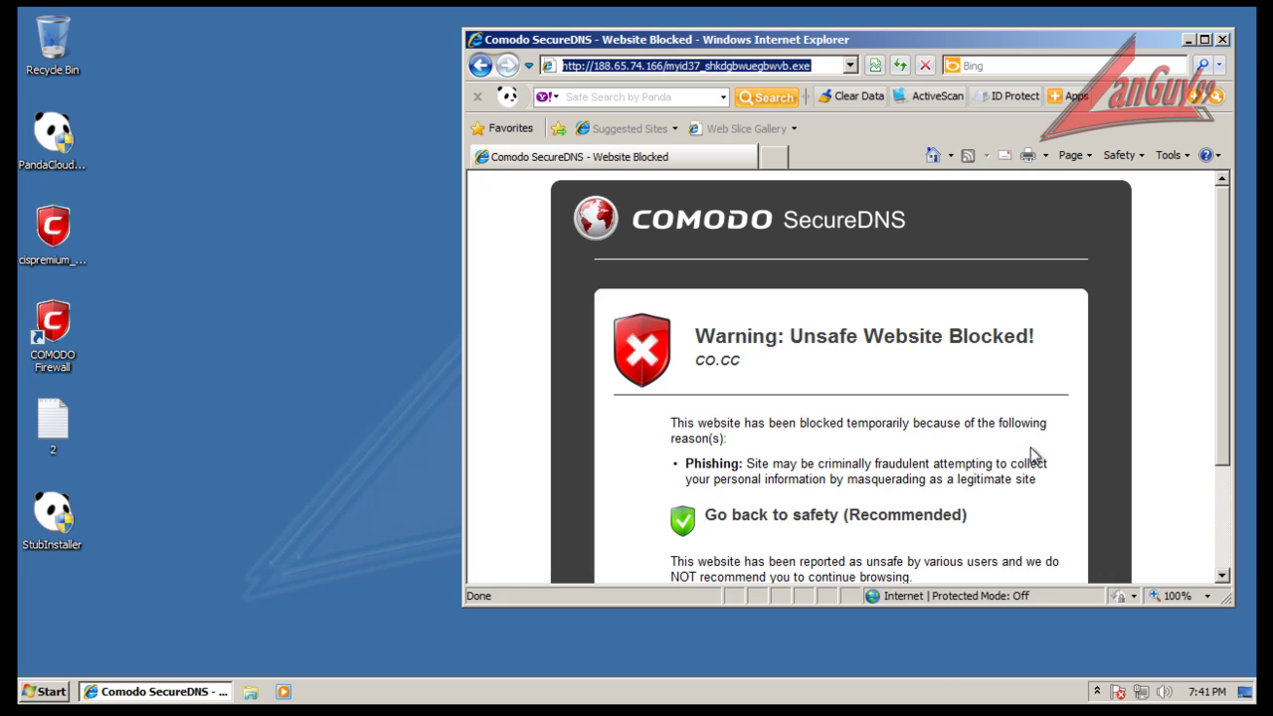
# Close the browser and terminate the sandboxed 800581909.bat process in Comodo Firewall
pyautogui.click(1224, 40)
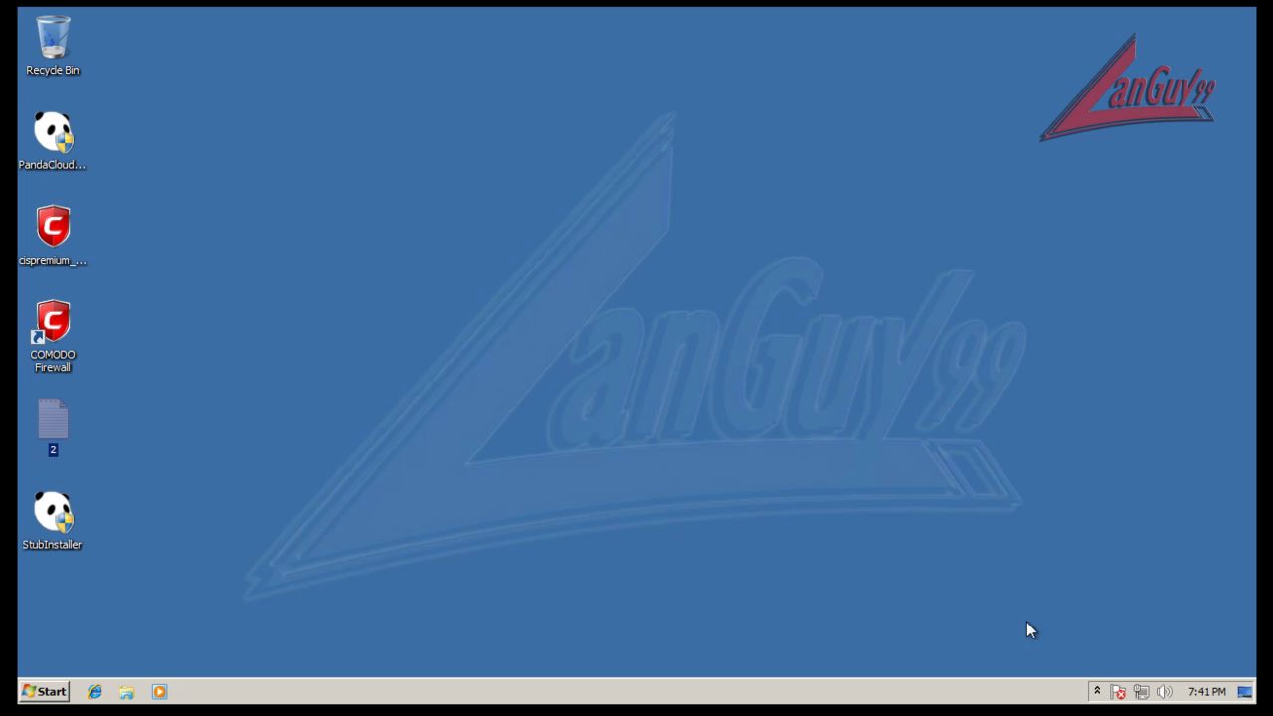
pyautogui.click(1097, 691)
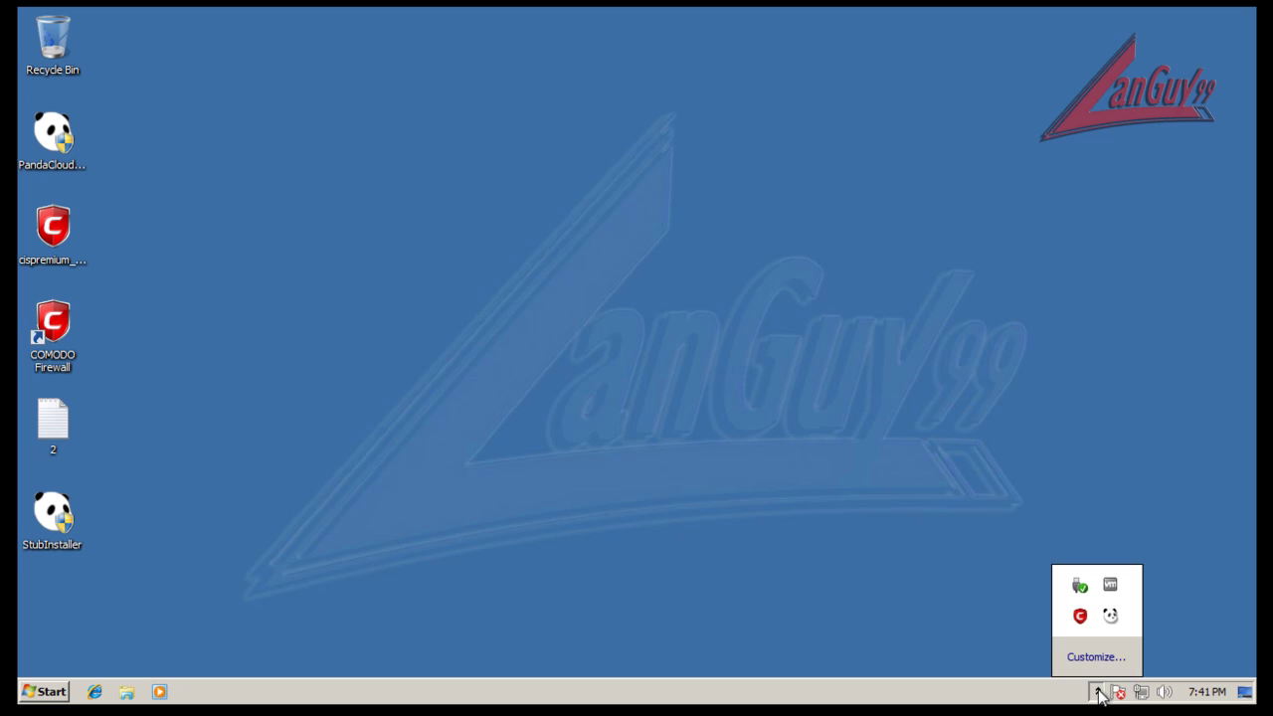
pyautogui.doubleClick(1080, 618)
pyautogui.click(519, 112)
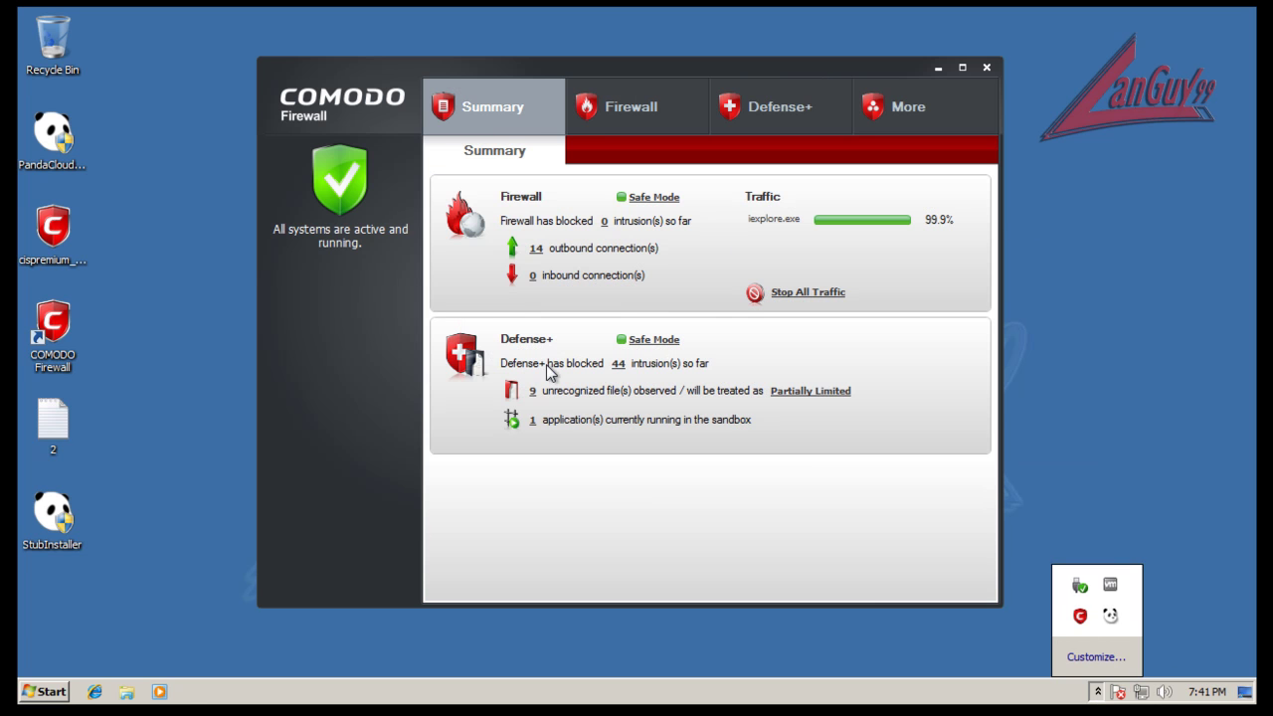
pyautogui.click(533, 419)
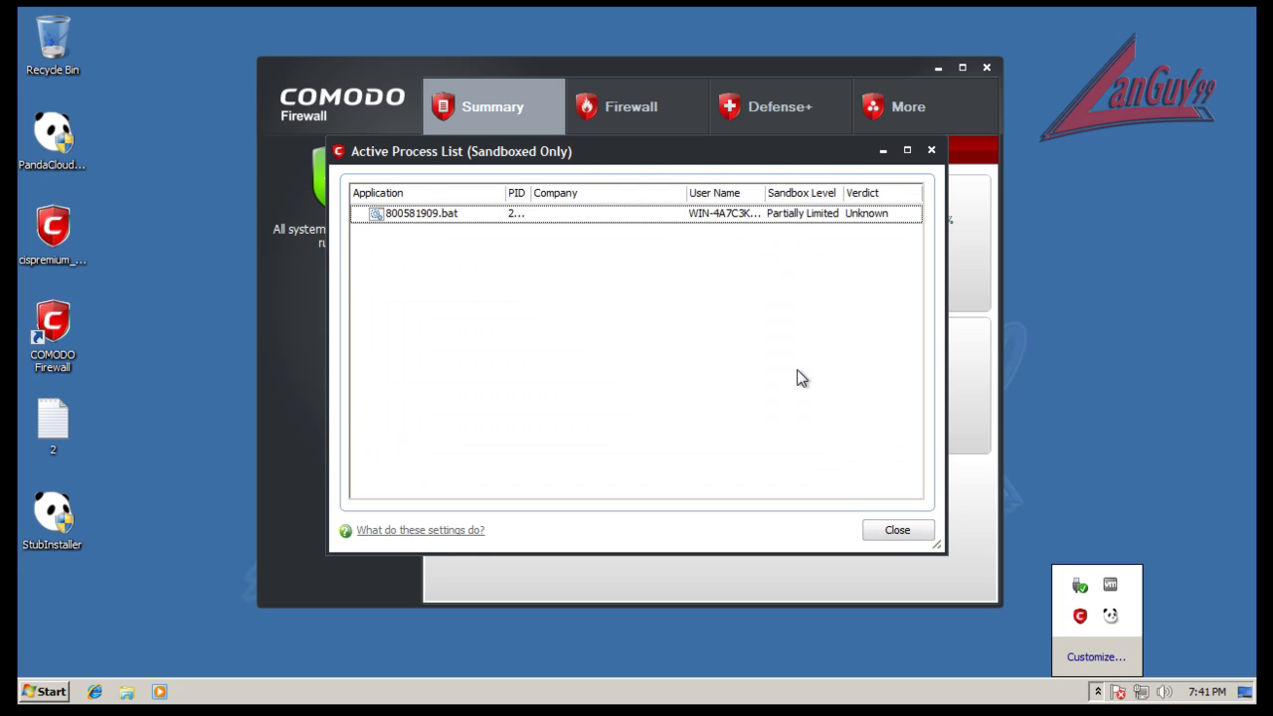
pyautogui.rightClick(433, 210)
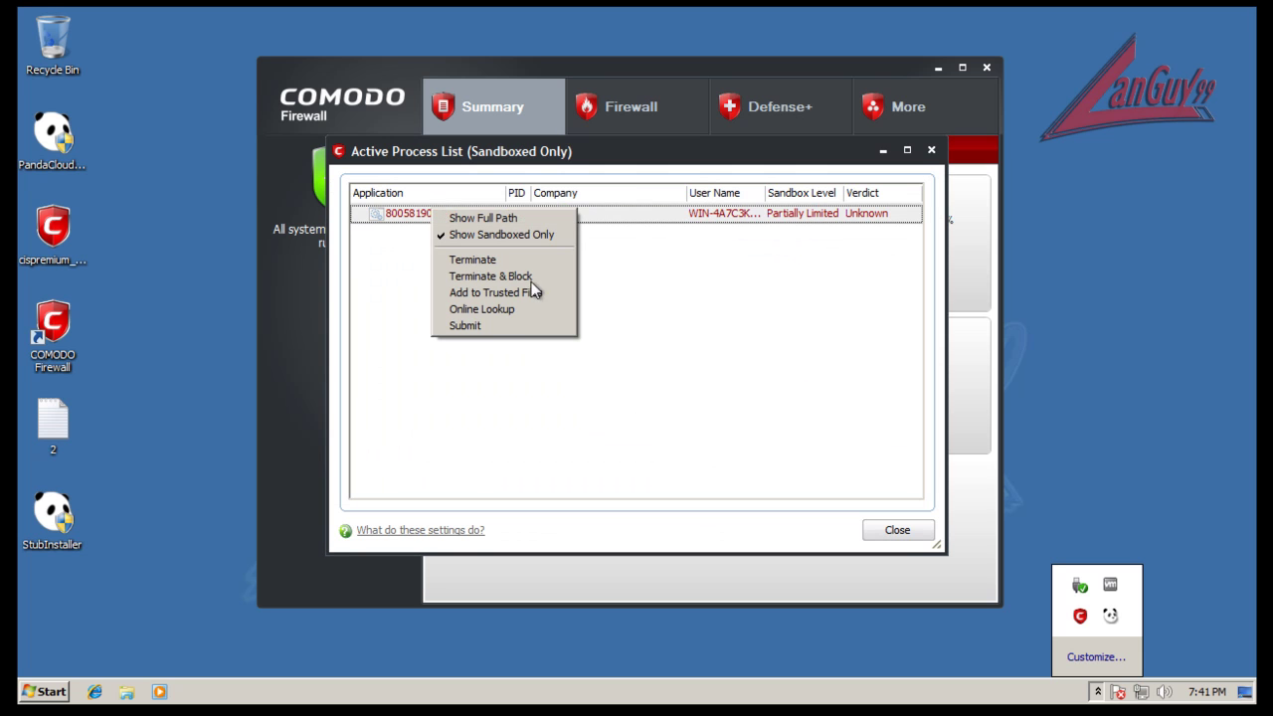
pyautogui.click(503, 261)
pyautogui.click(672, 392)
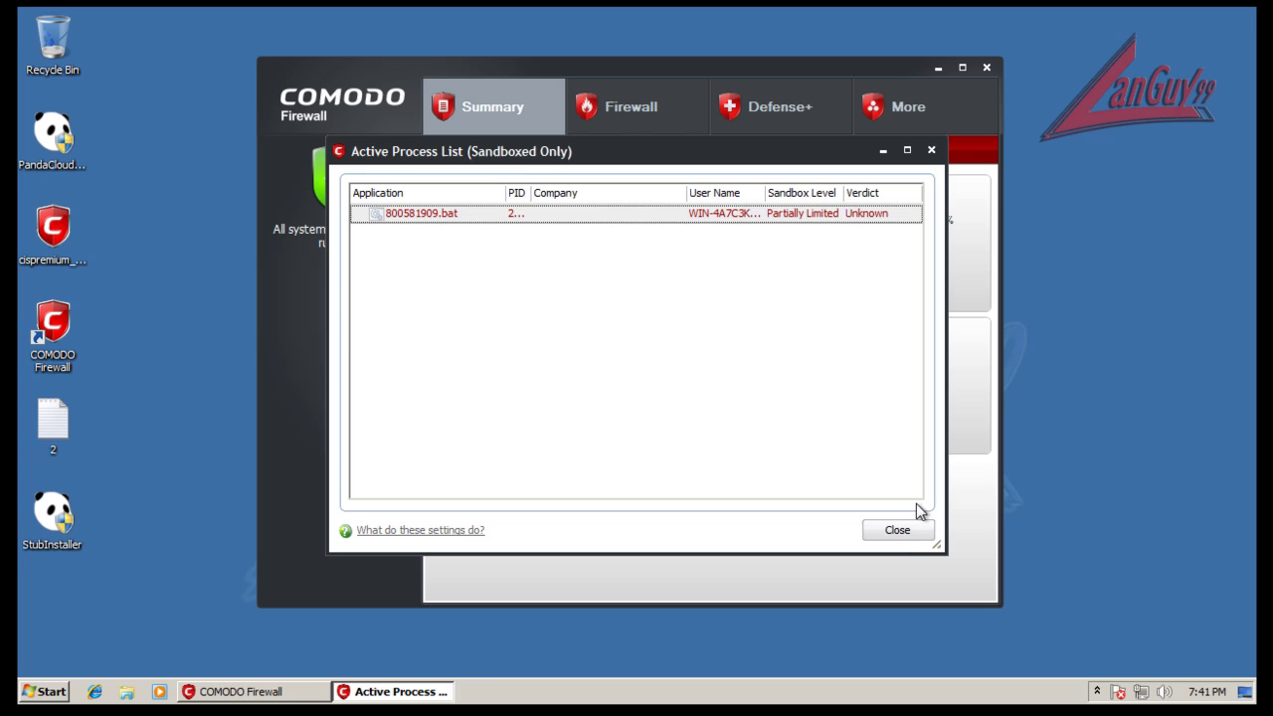
pyautogui.click(898, 529)
pyautogui.click(987, 68)
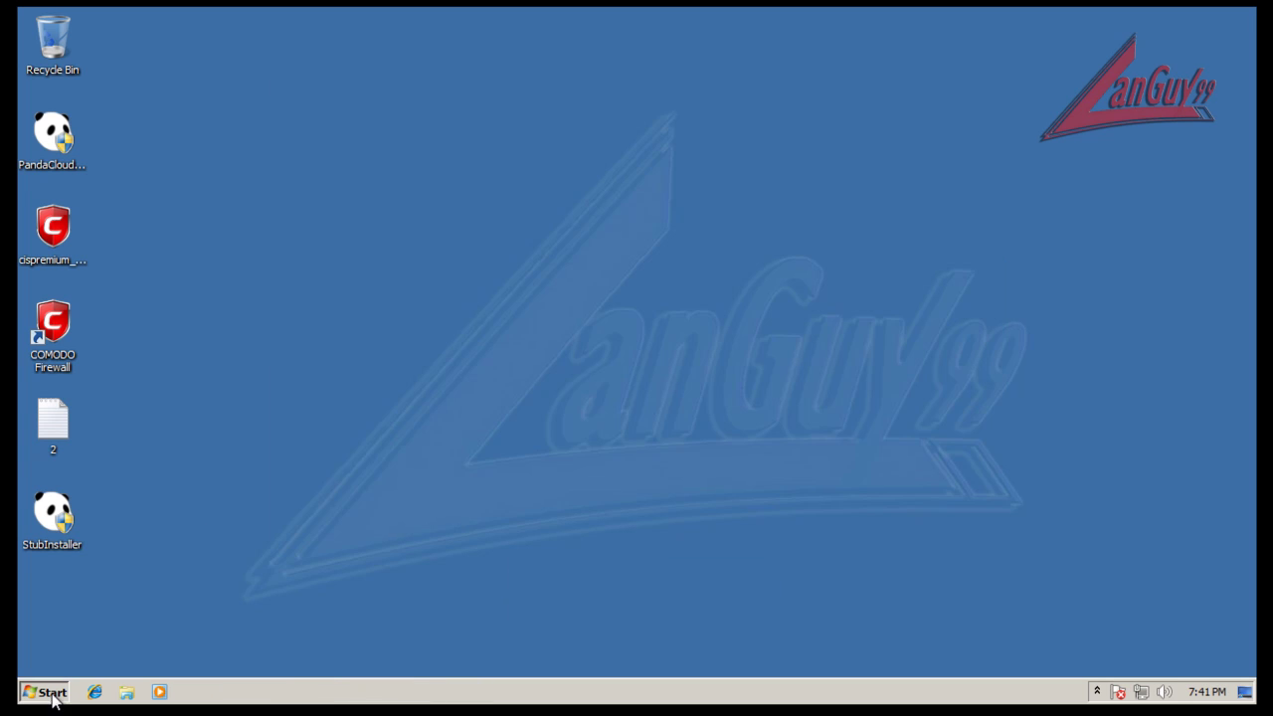
# Restart the computer from the Start menu
pyautogui.click(45, 691)
pyautogui.click(342, 656)
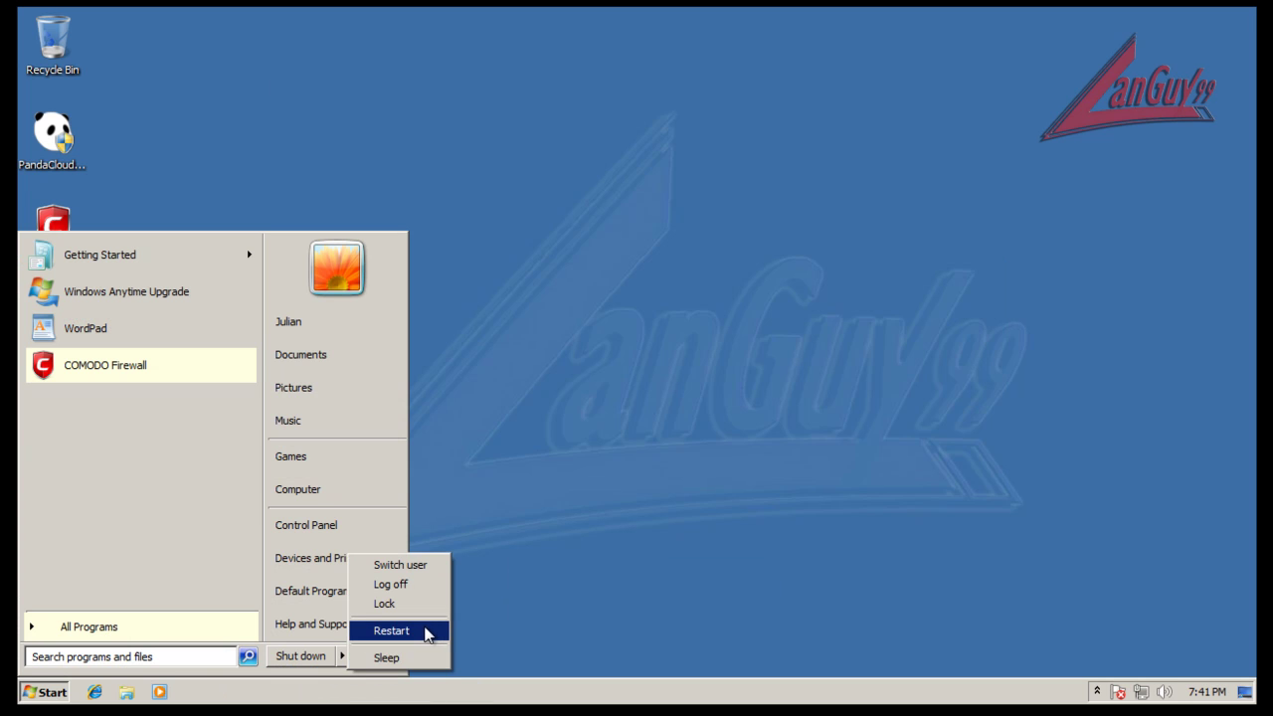
pyautogui.click(426, 630)
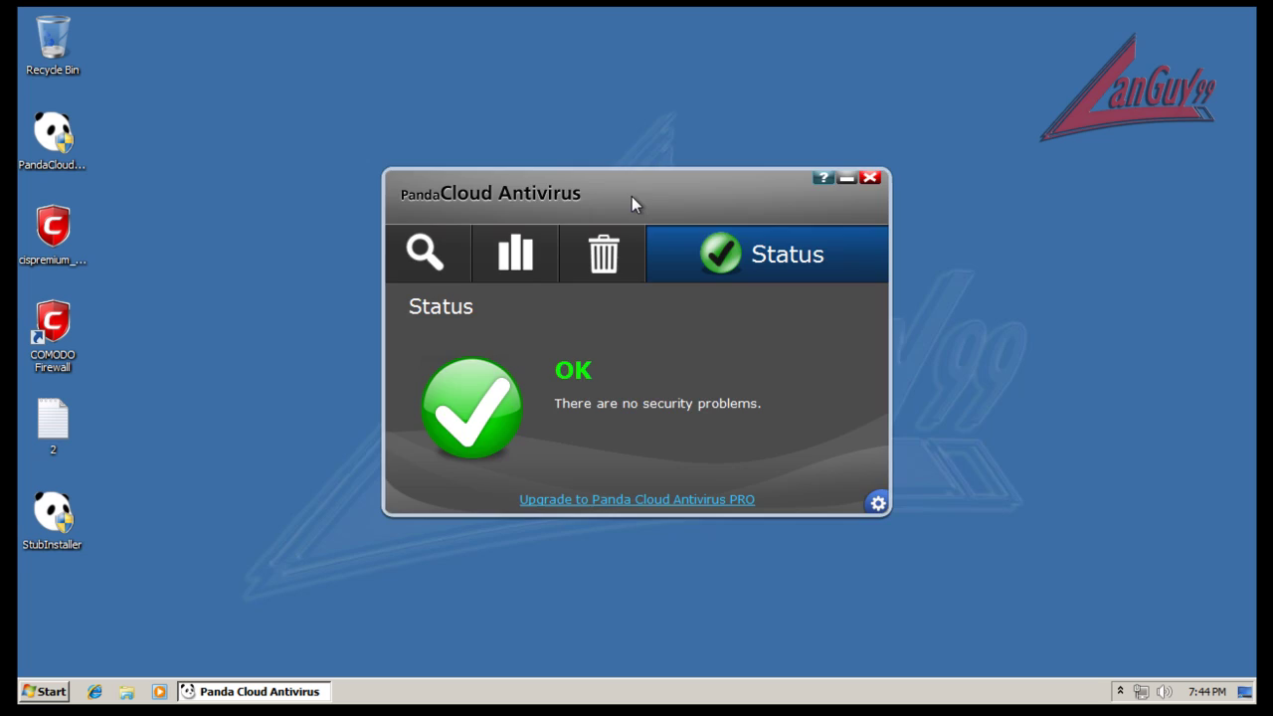
# Start a Panda optimized scan and close the main window while it keeps running
pyautogui.moveTo(632, 196); pyautogui.dragTo(629, 176)
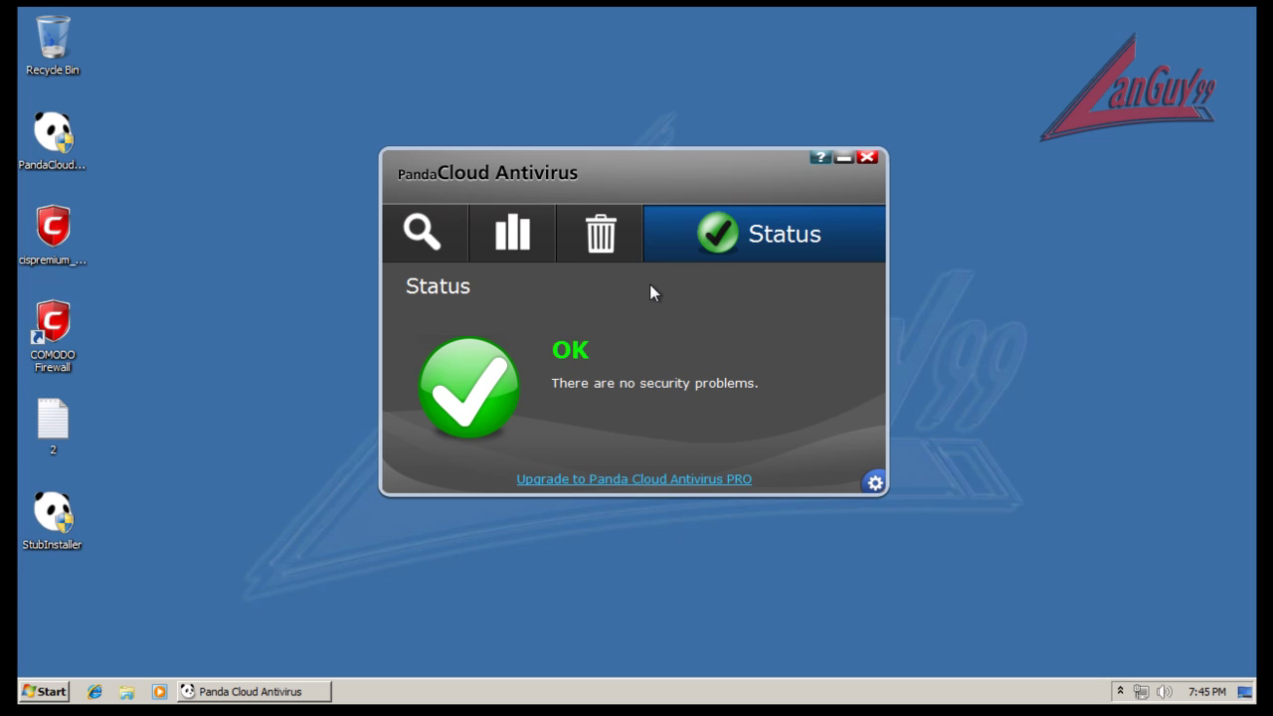
pyautogui.click(434, 240)
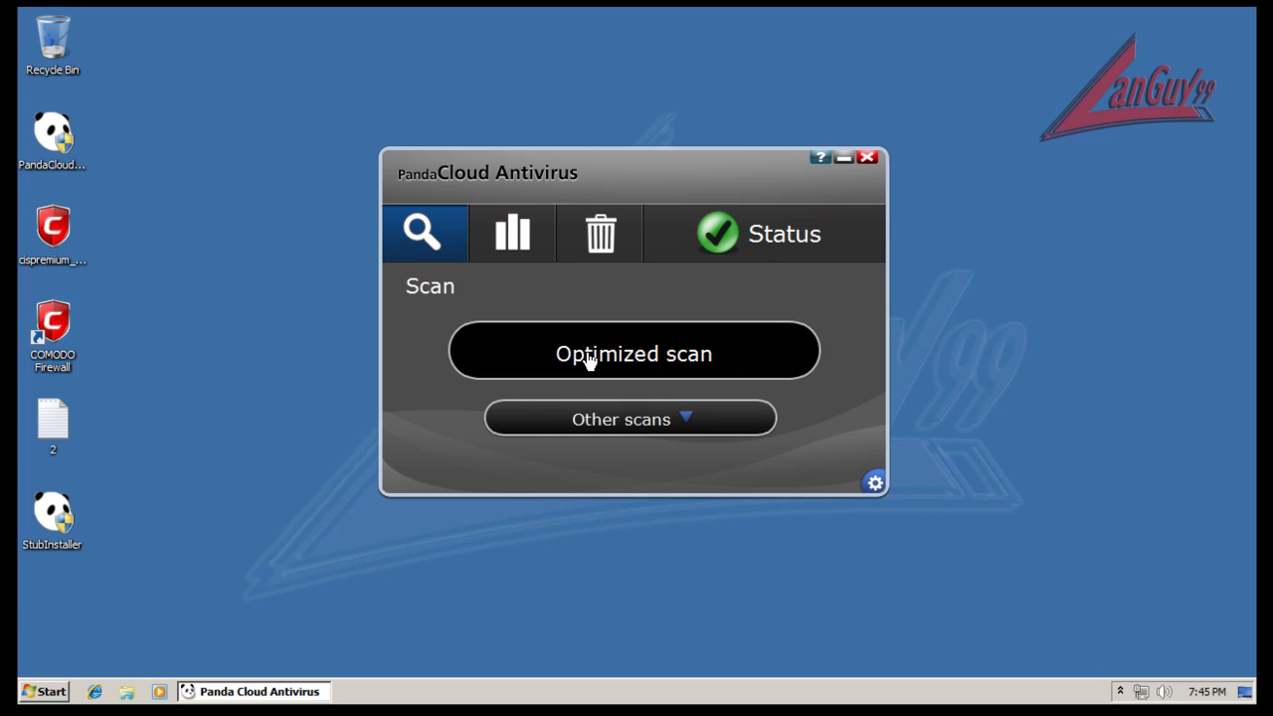
pyautogui.click(664, 387)
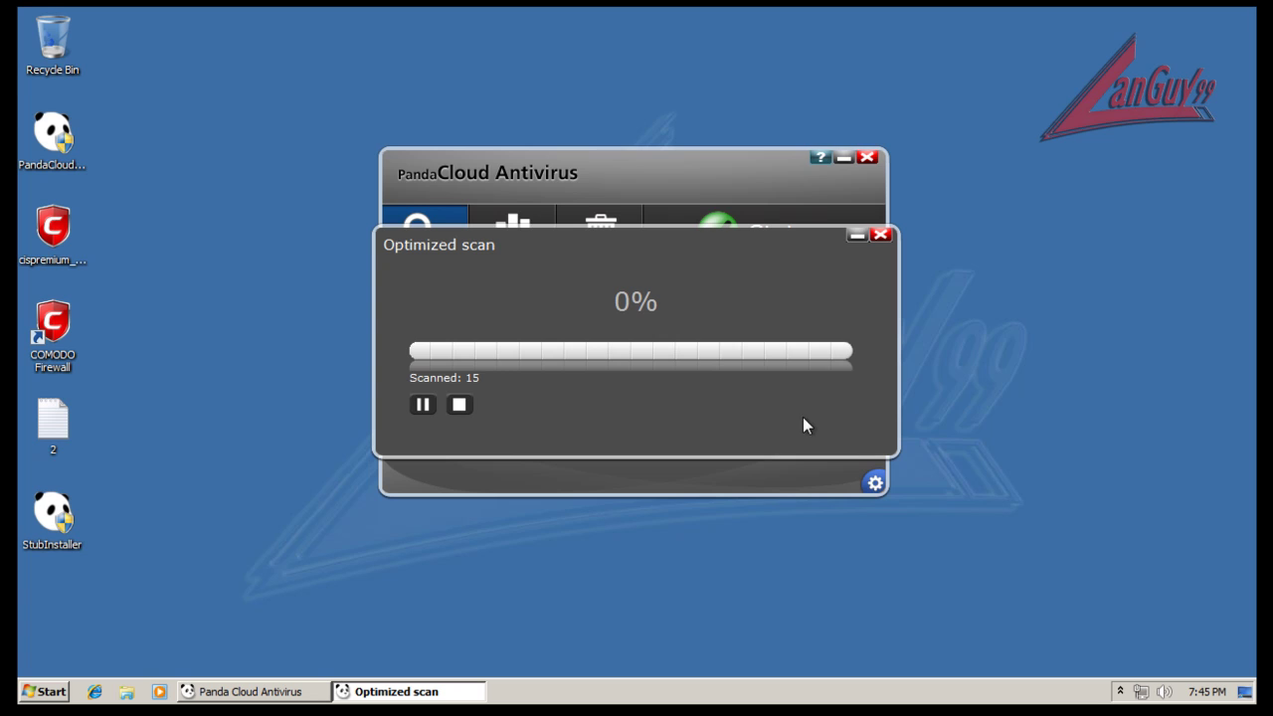
pyautogui.click(864, 160)
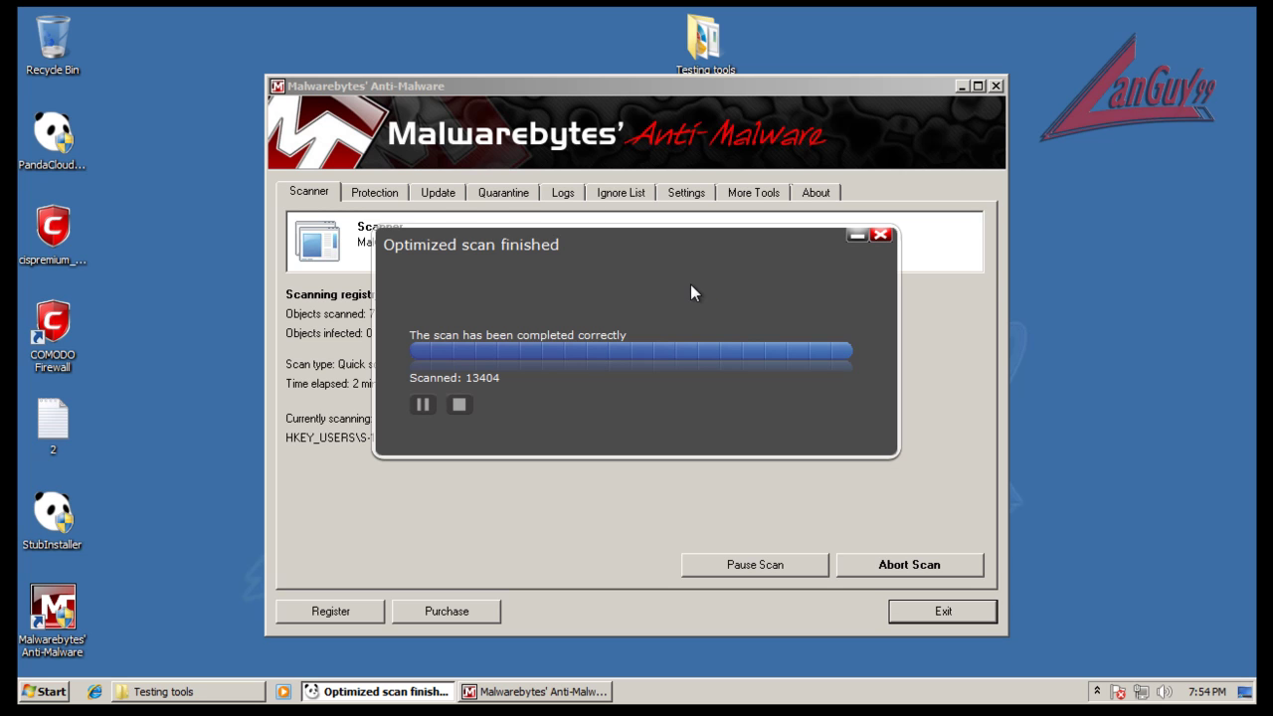
# Close Panda's 'Optimized scan finished' popup
pyautogui.click(881, 236)
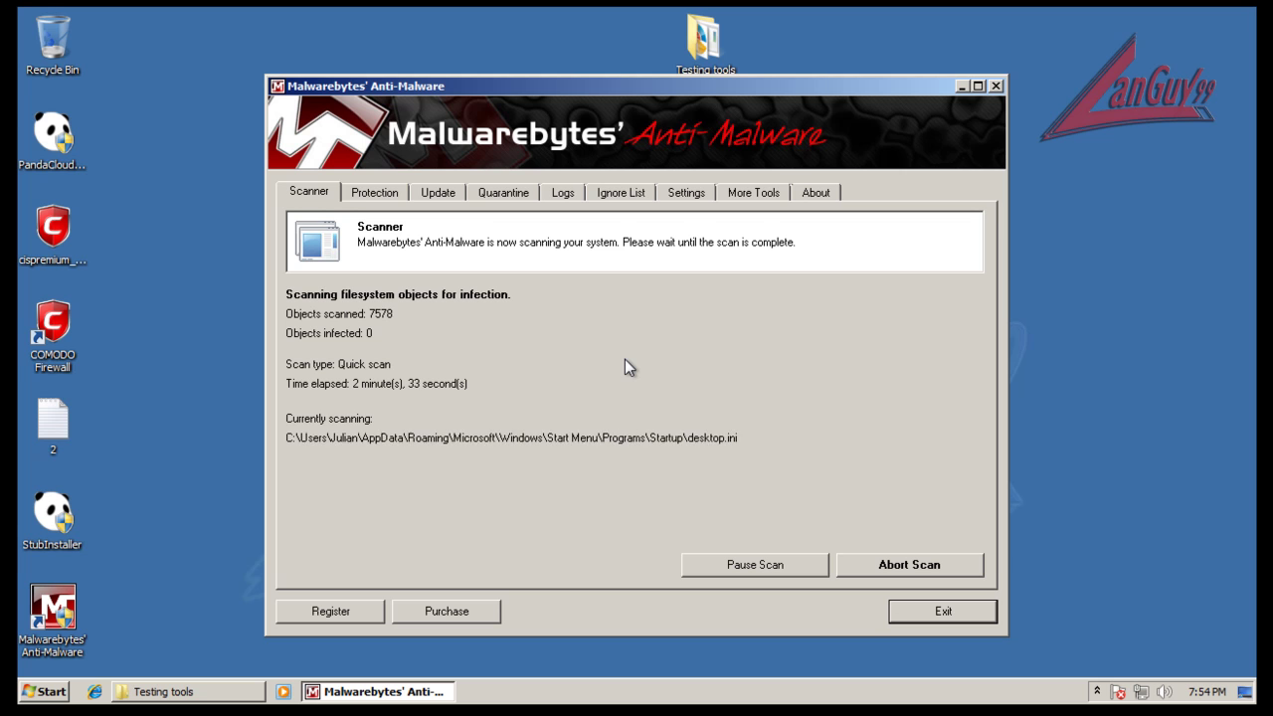
# Open the Testing tools folder, select HitmanPro35, and close the folder
pyautogui.doubleClick(718, 34)
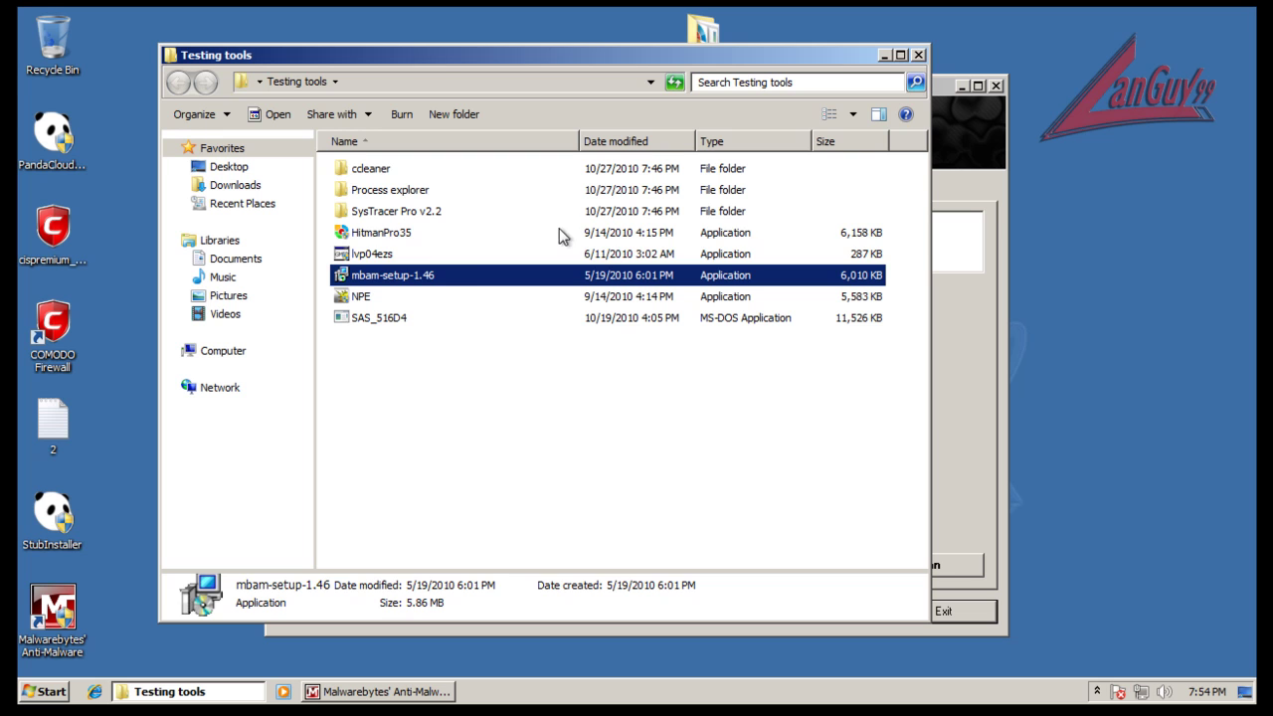
pyautogui.click(401, 237)
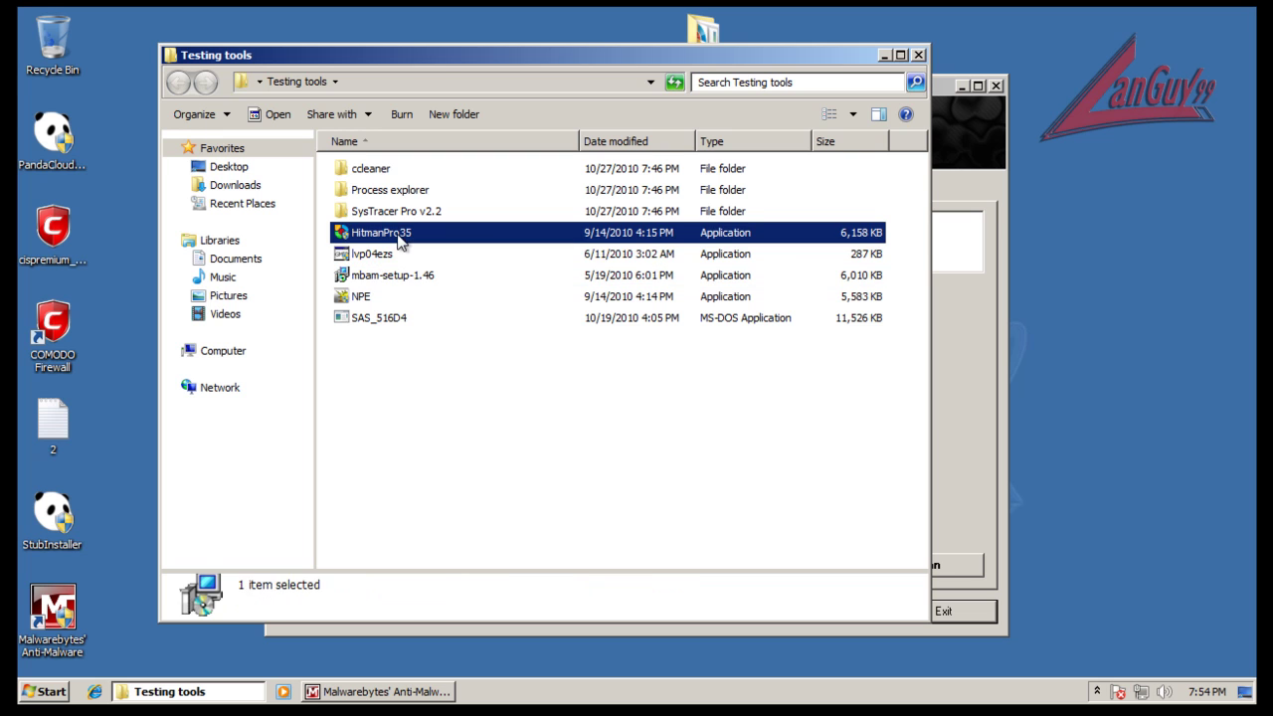
pyautogui.click(916, 56)
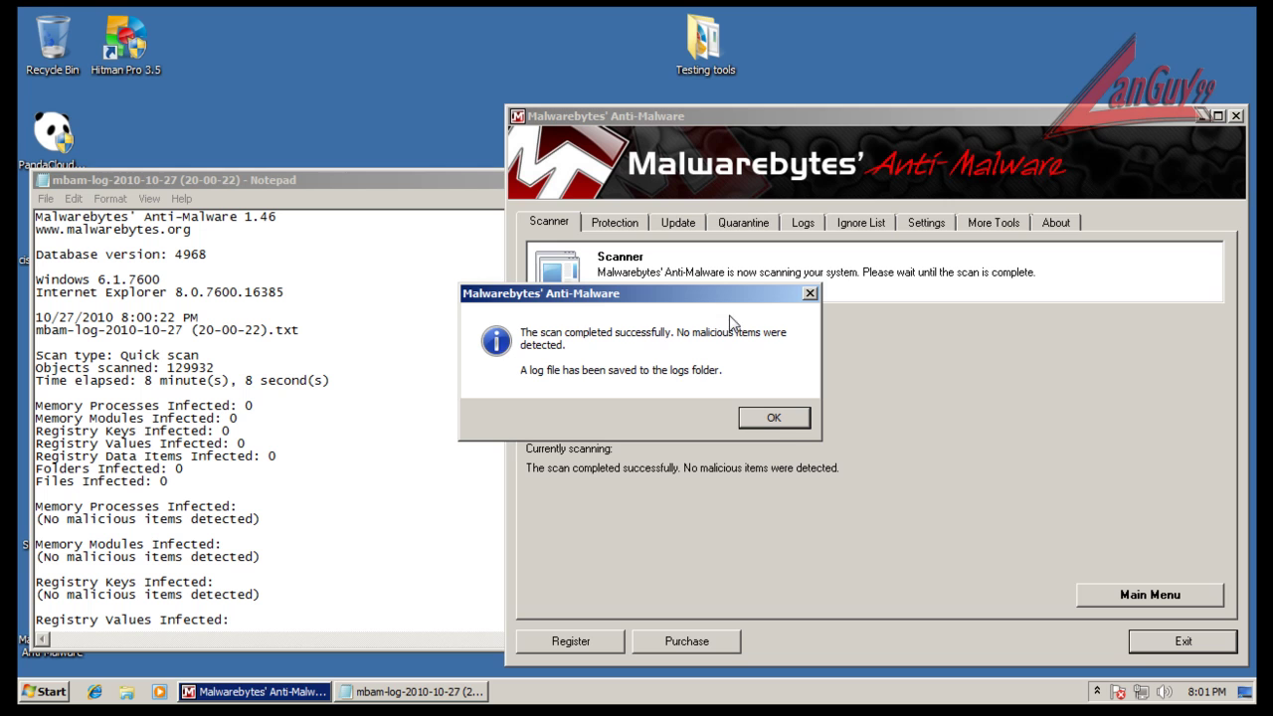
# Acknowledge the clean Malwarebytes result, close its log and the program, and launch Hitman Pro 3.5
pyautogui.click(775, 418)
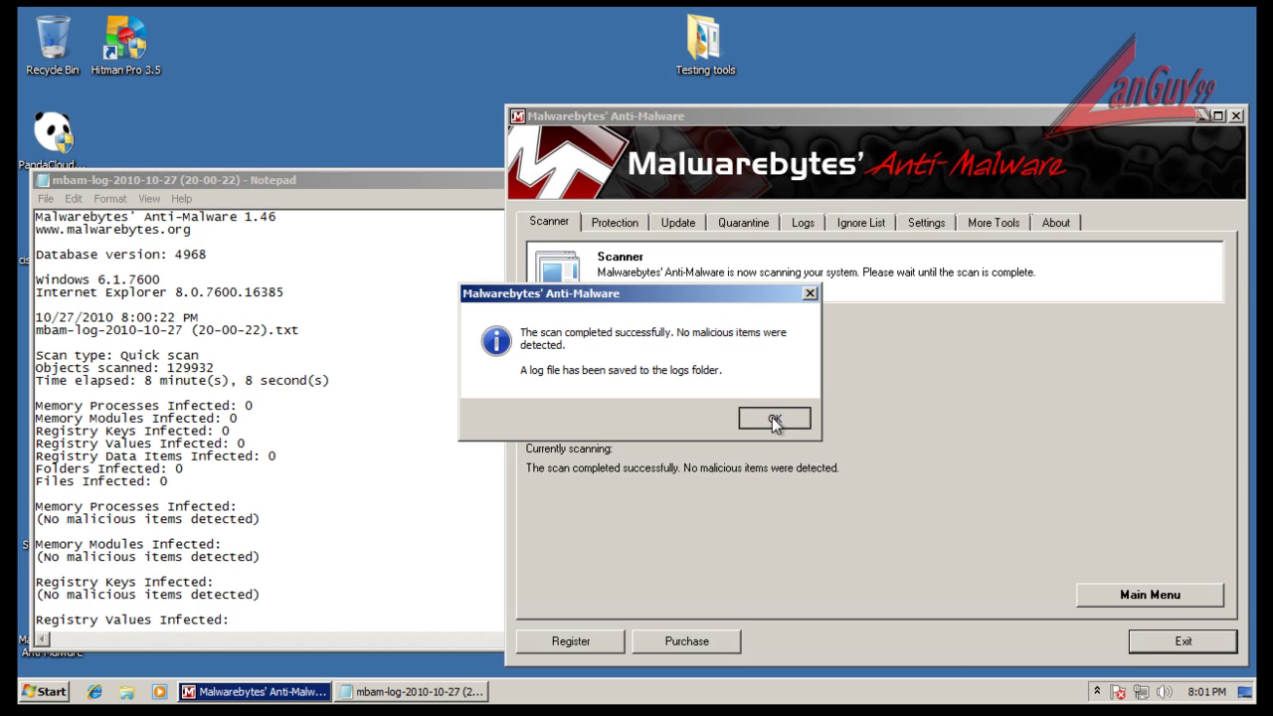
pyautogui.click(408, 455)
pyautogui.click(945, 180)
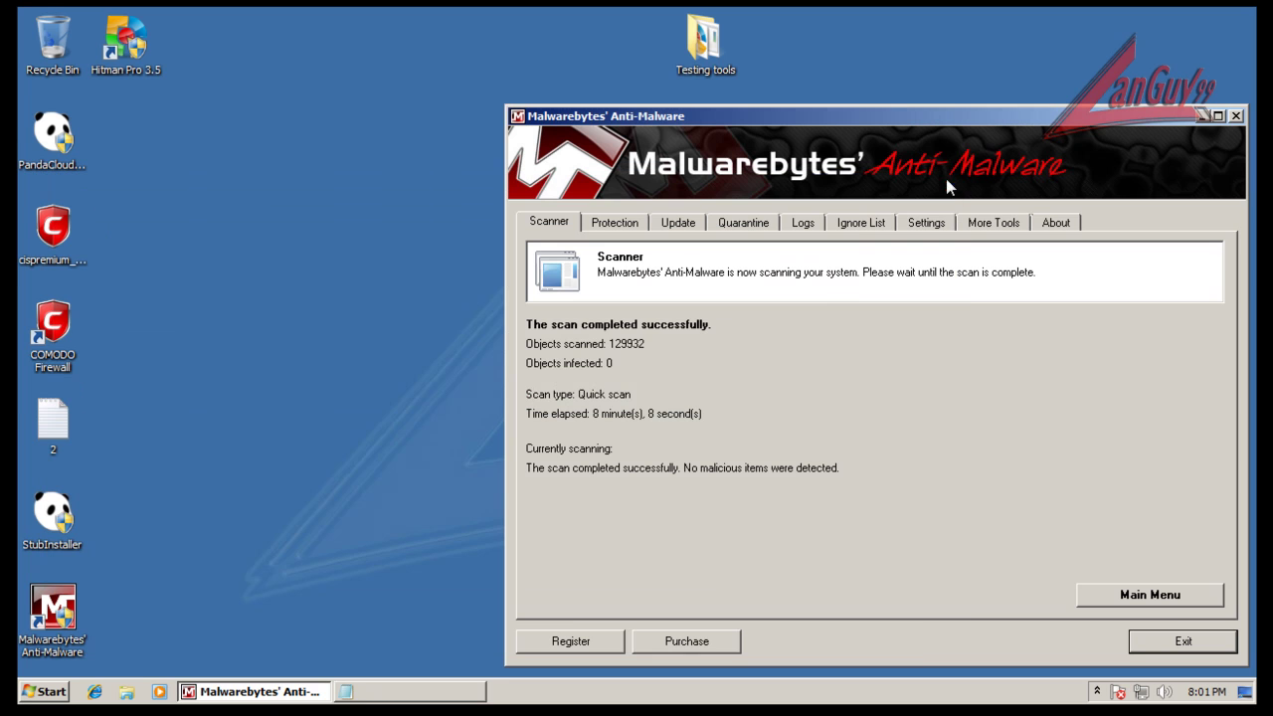
pyautogui.click(1234, 117)
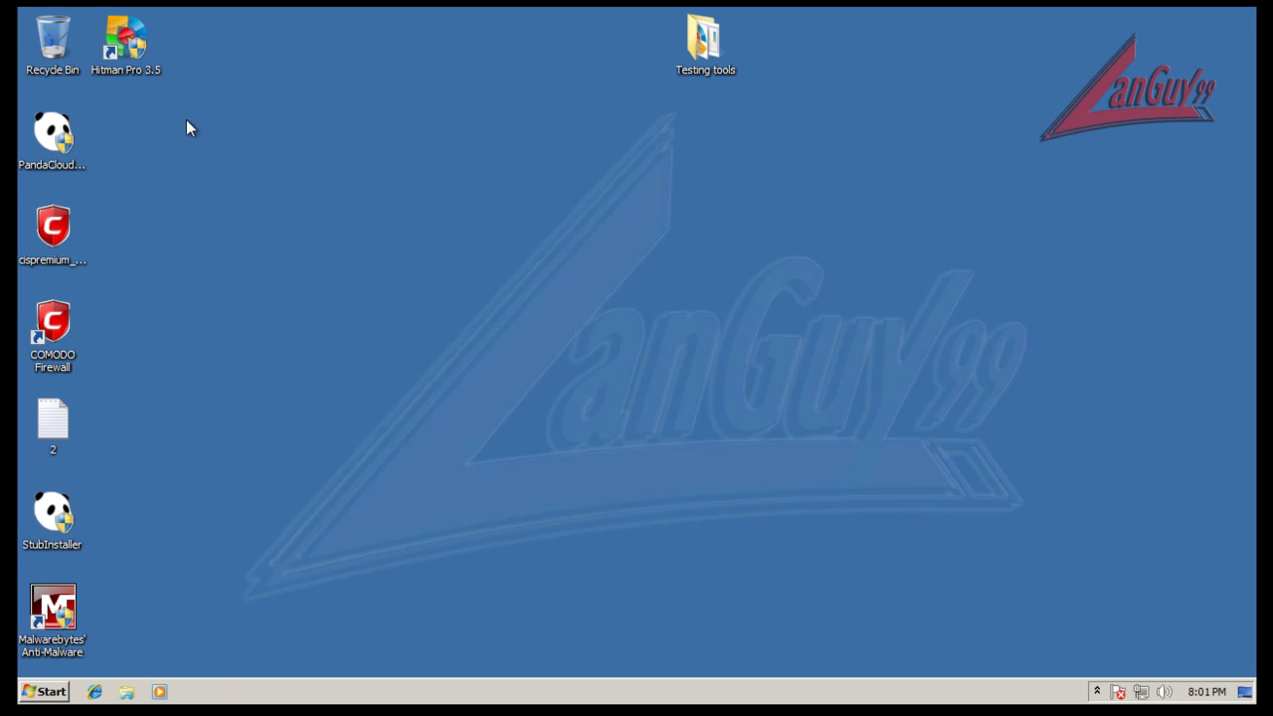
pyautogui.doubleClick(133, 52)
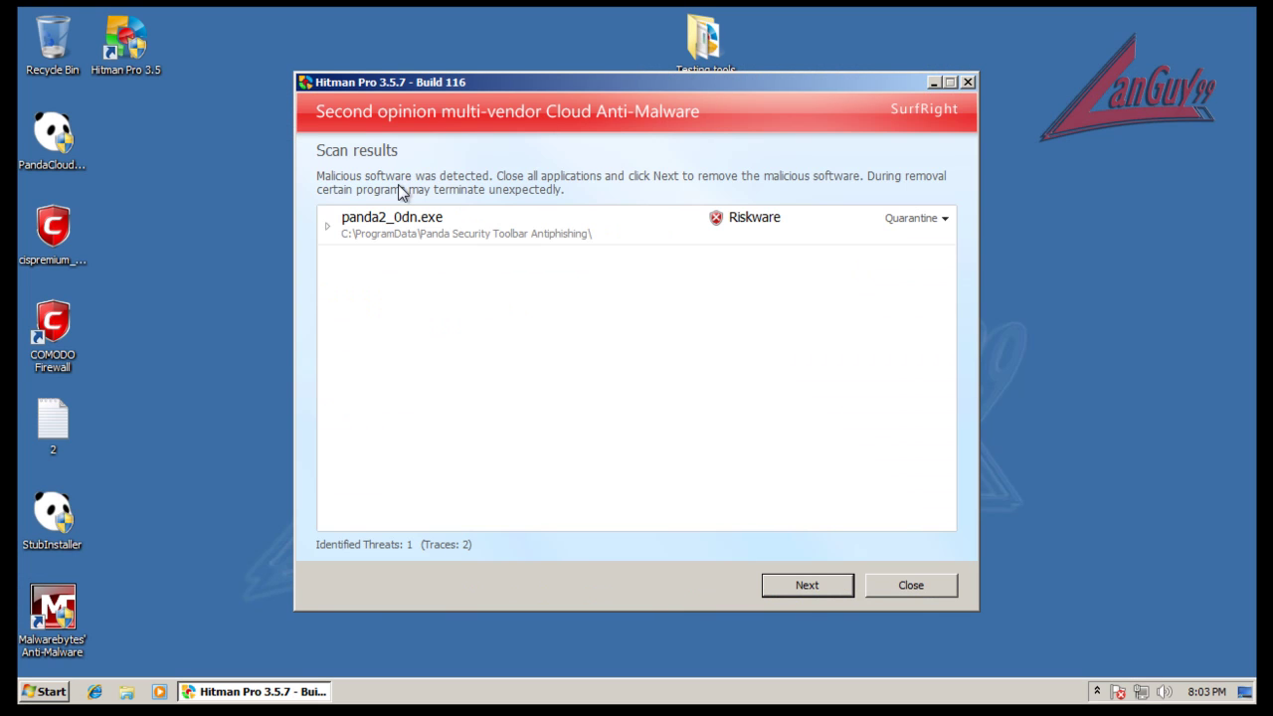
# Expand the panda2_0dn.exe Riskware detection details, then close Hitman Pro
pyautogui.click(327, 229)
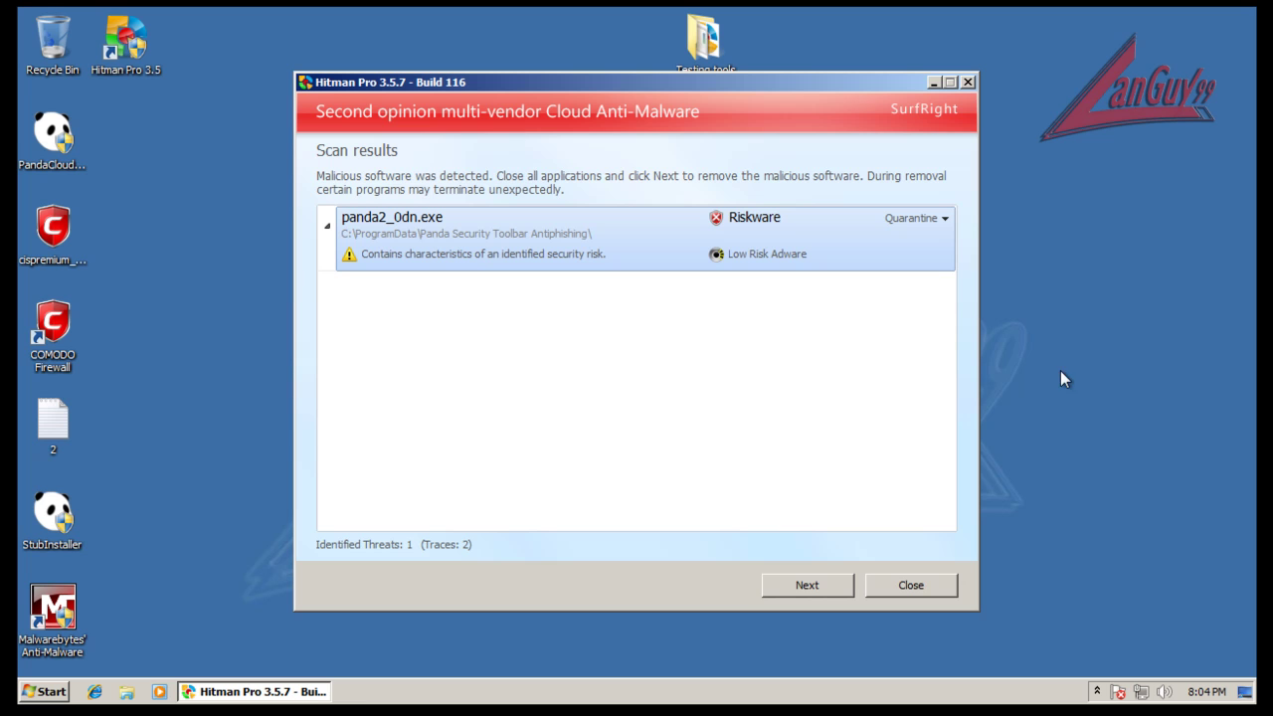
pyautogui.click(940, 589)
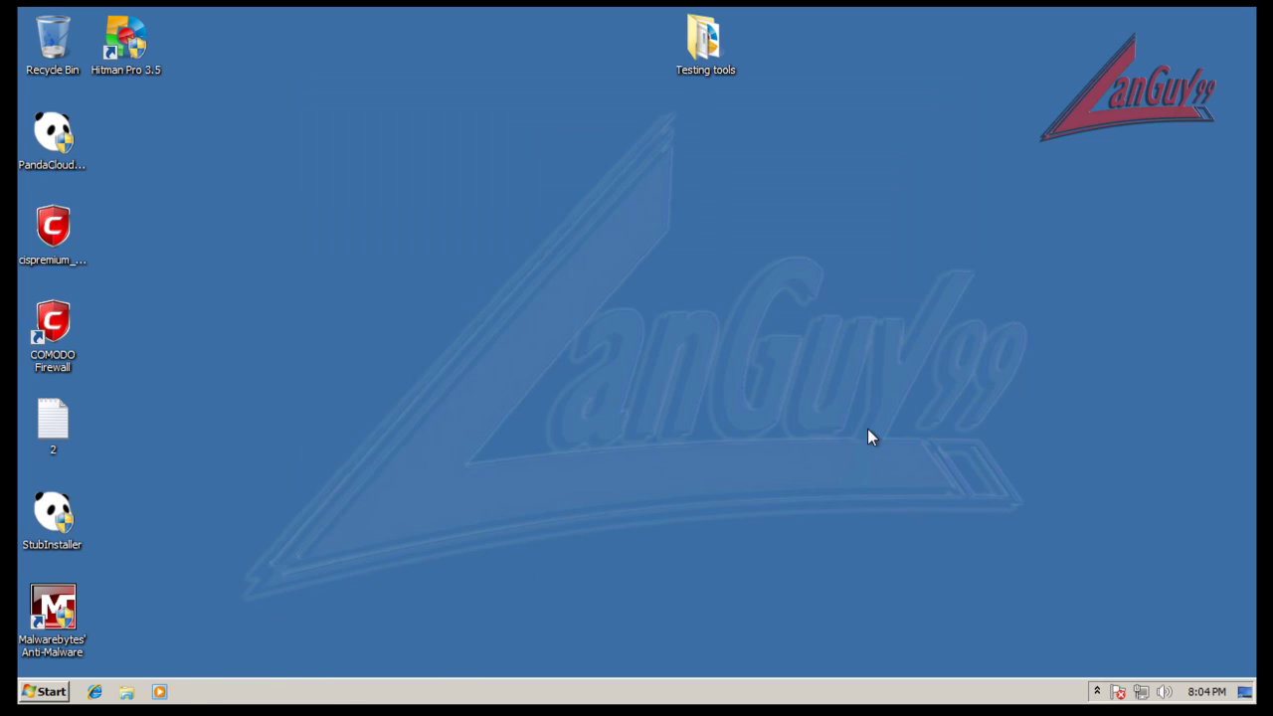
# Move the Testing tools desktop icon below the Hitman Pro shortcut
pyautogui.moveTo(733, 112); pyautogui.dragTo(450, 64)
pyautogui.moveTo(156, 119); pyautogui.dragTo(157, 124)
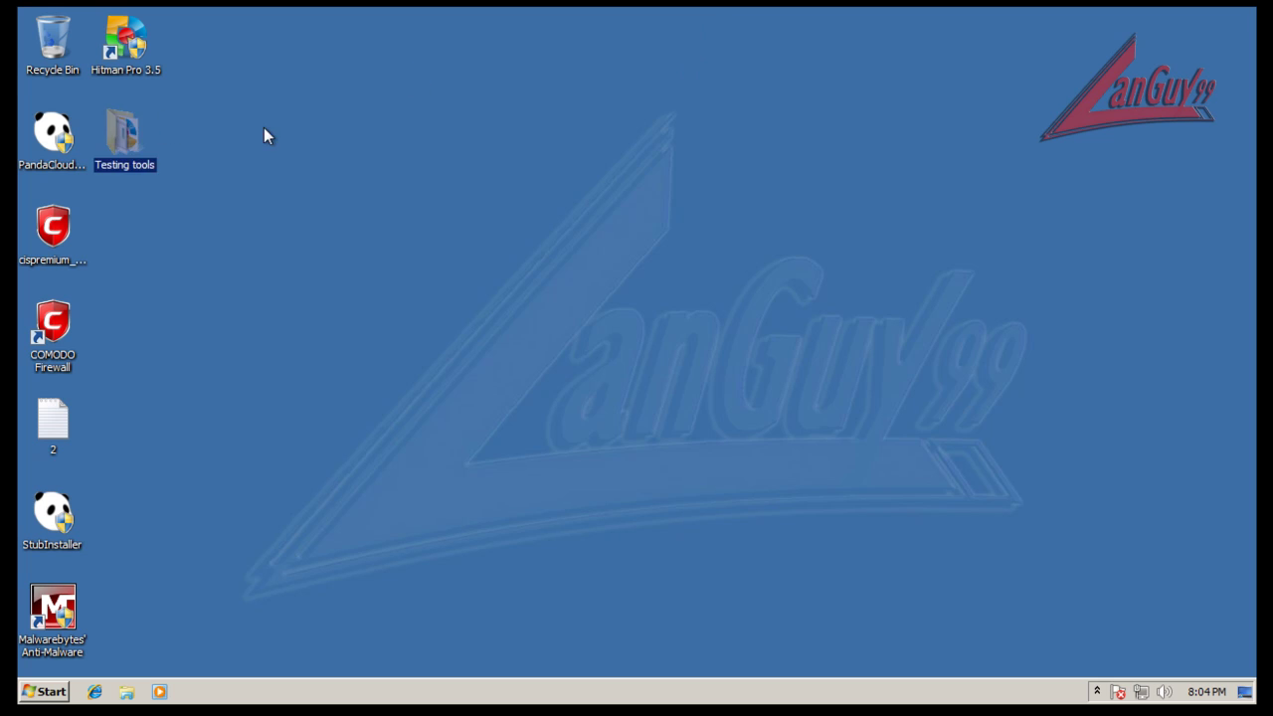
pyautogui.click(793, 331)
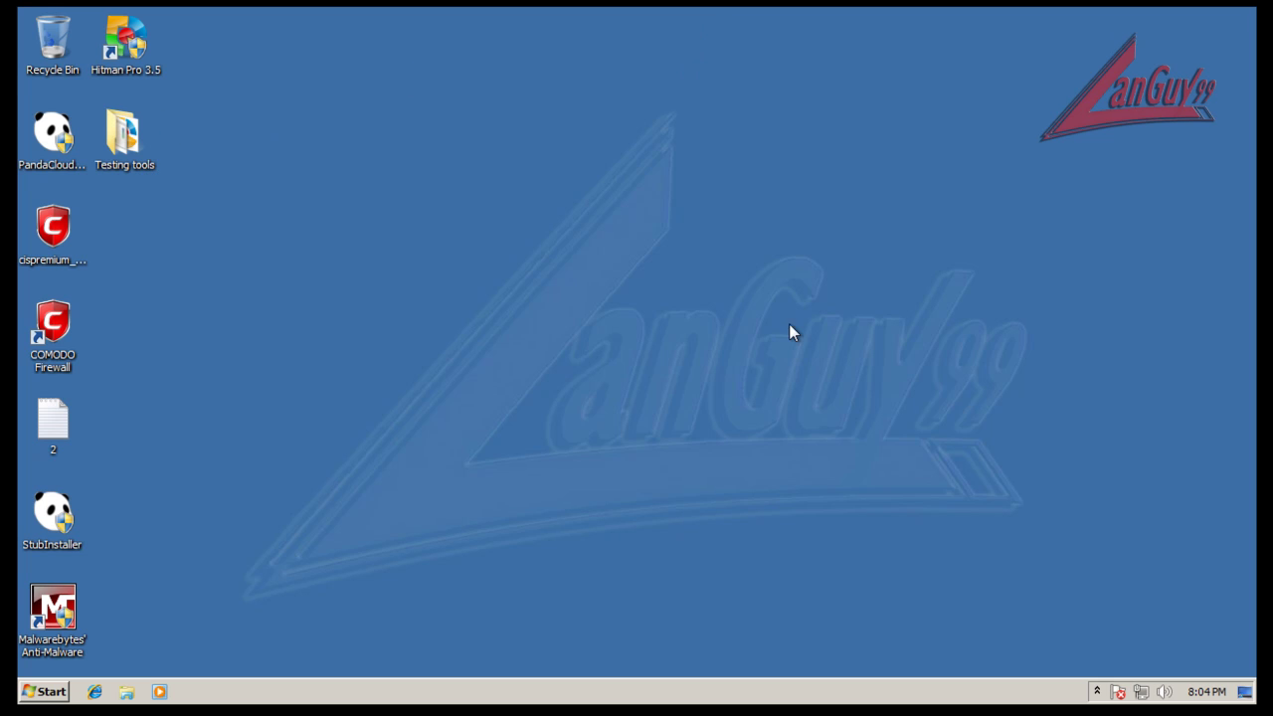
# Open Comodo Firewall from the tray, reposition it, dismiss the forums notice, and close it
pyautogui.click(1097, 691)
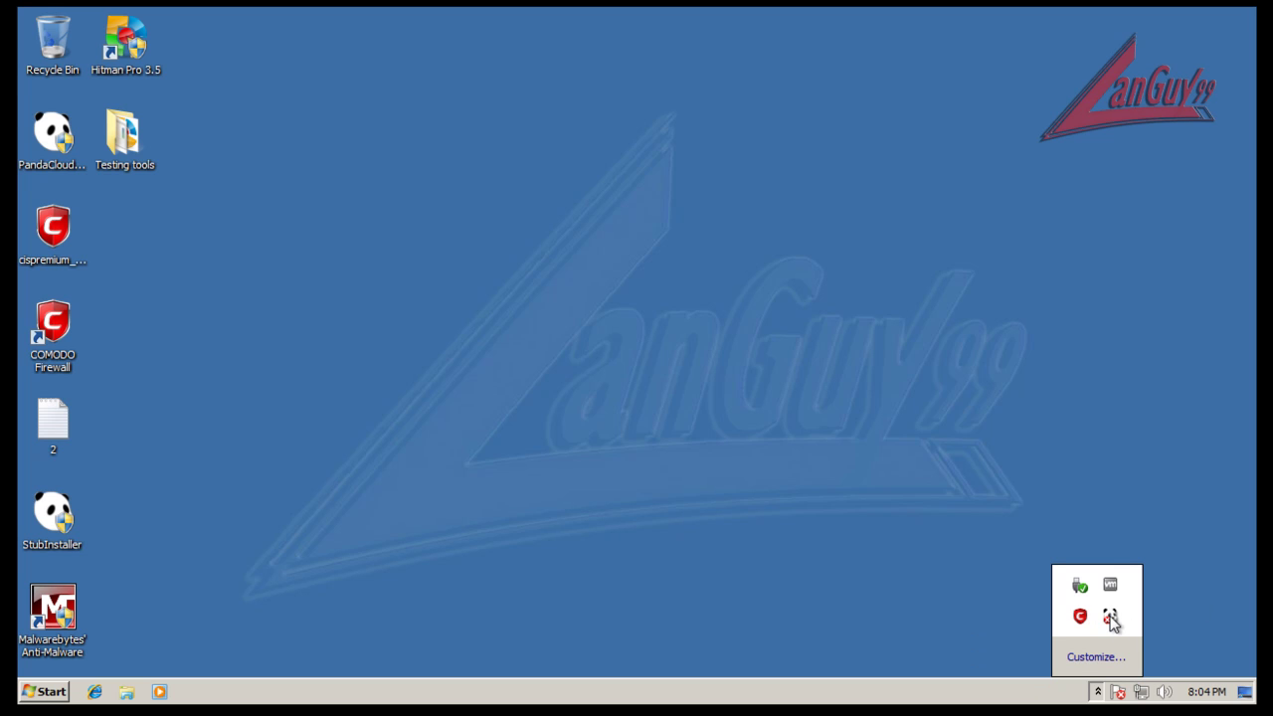
pyautogui.rightClick(1110, 616)
pyautogui.click(982, 603)
pyautogui.doubleClick(1077, 622)
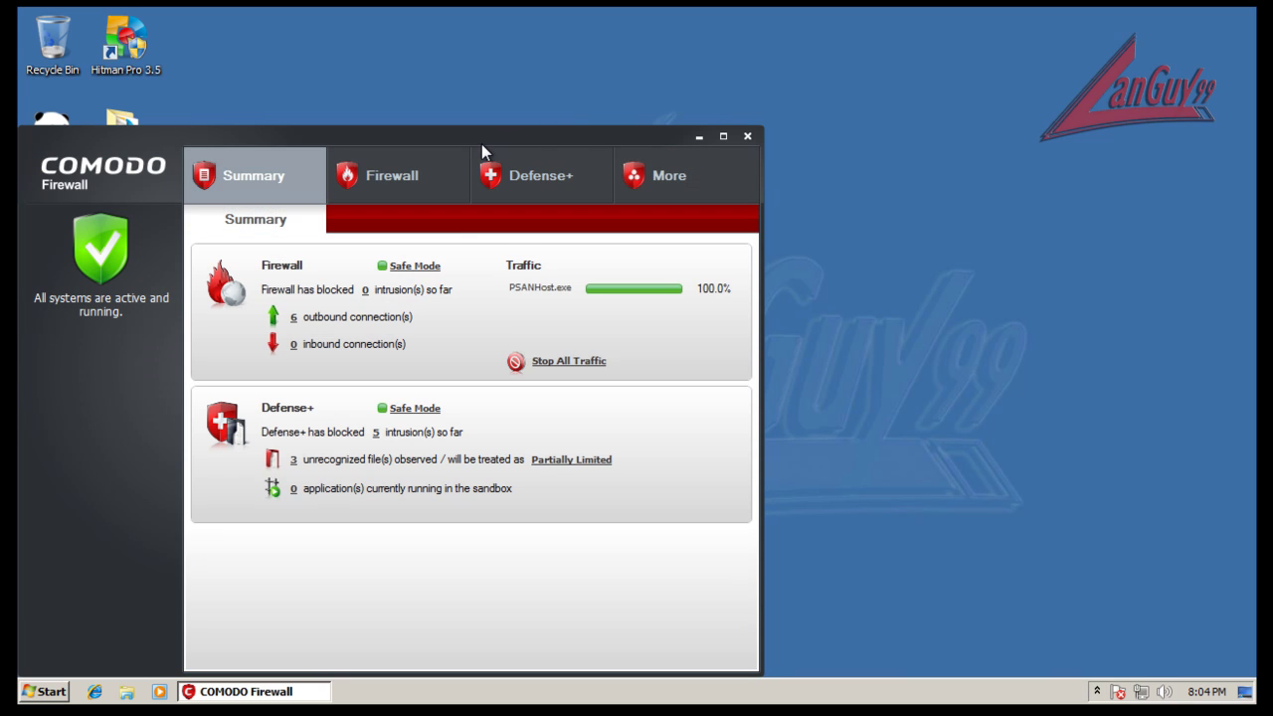
pyautogui.moveTo(481, 149); pyautogui.dragTo(741, 107)
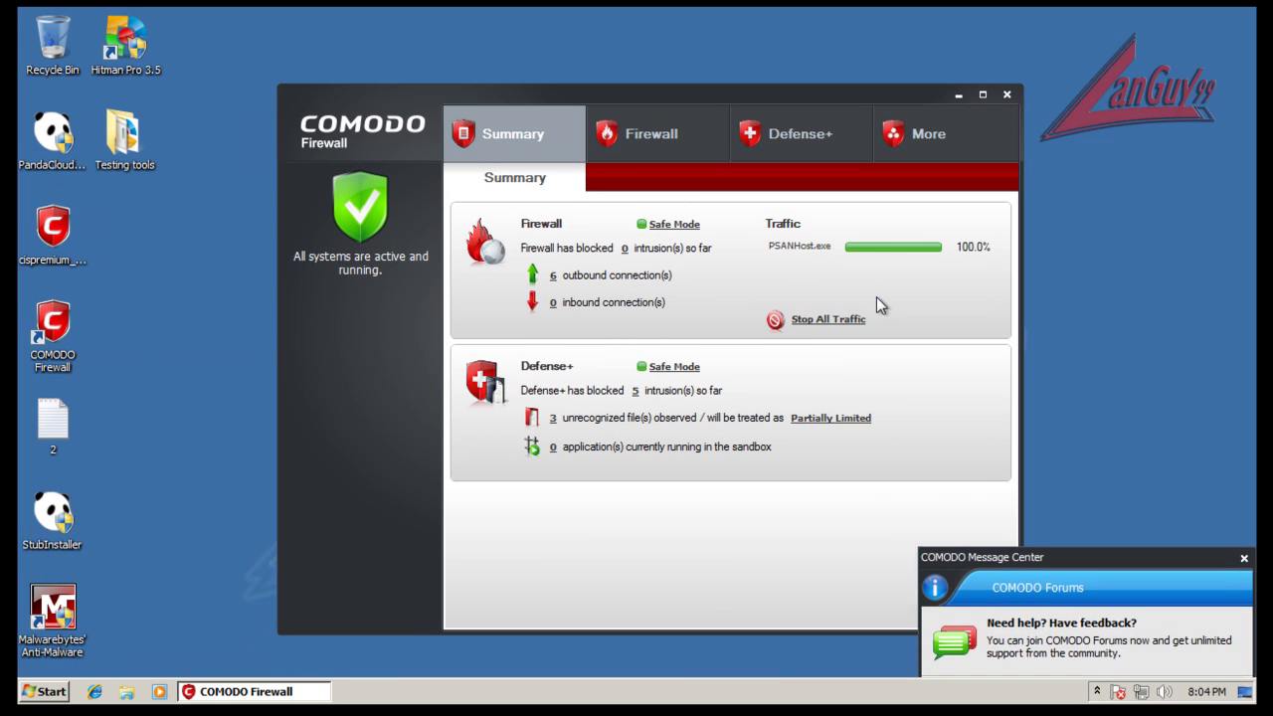
pyautogui.click(1243, 524)
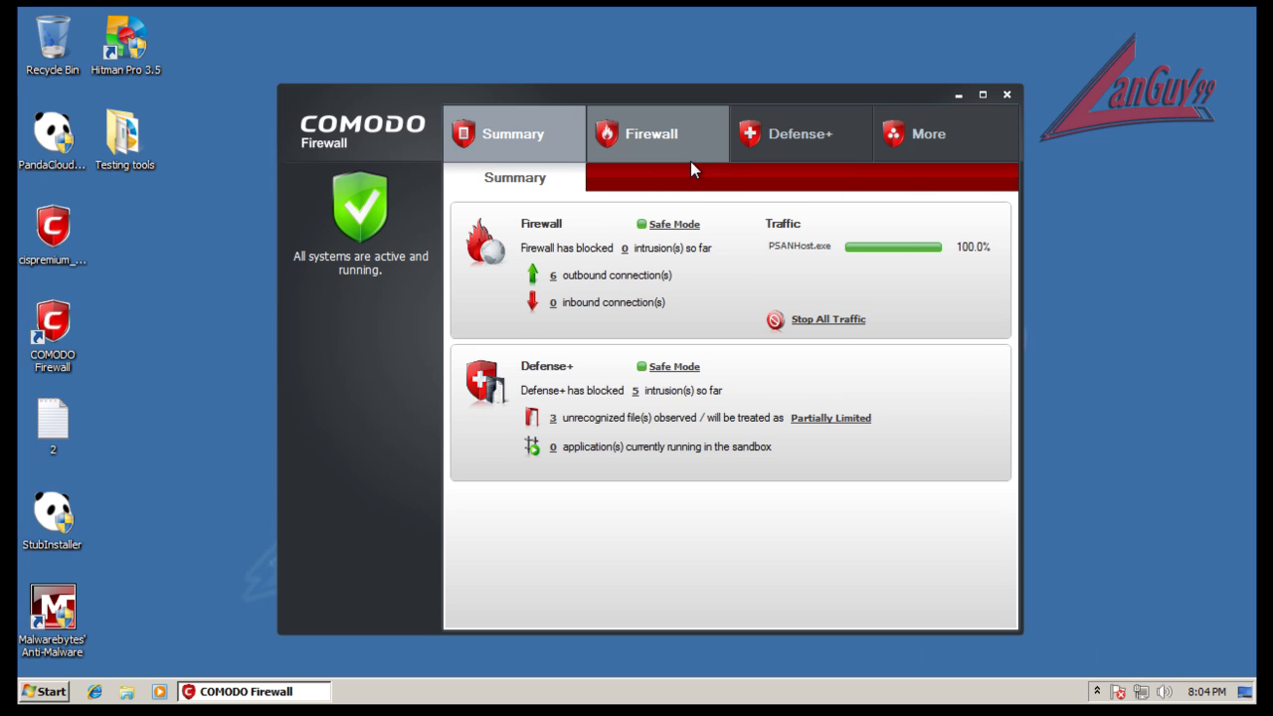
pyautogui.click(658, 133)
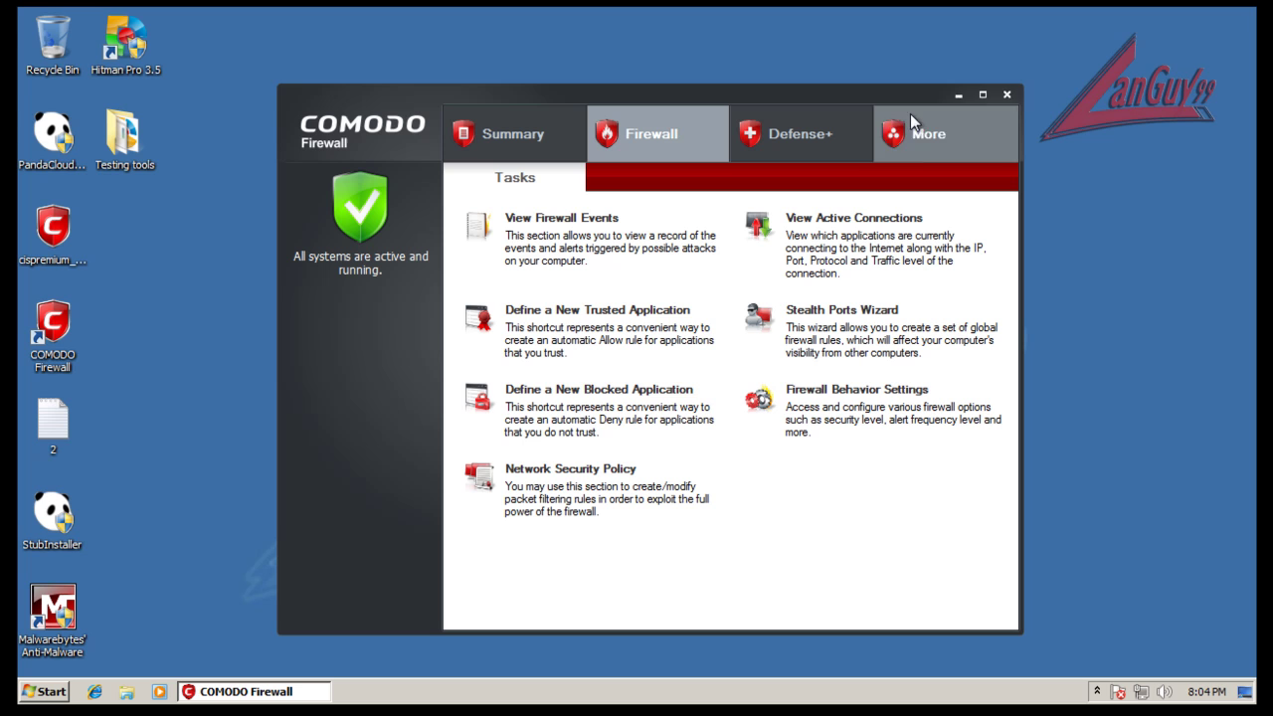
pyautogui.click(1014, 95)
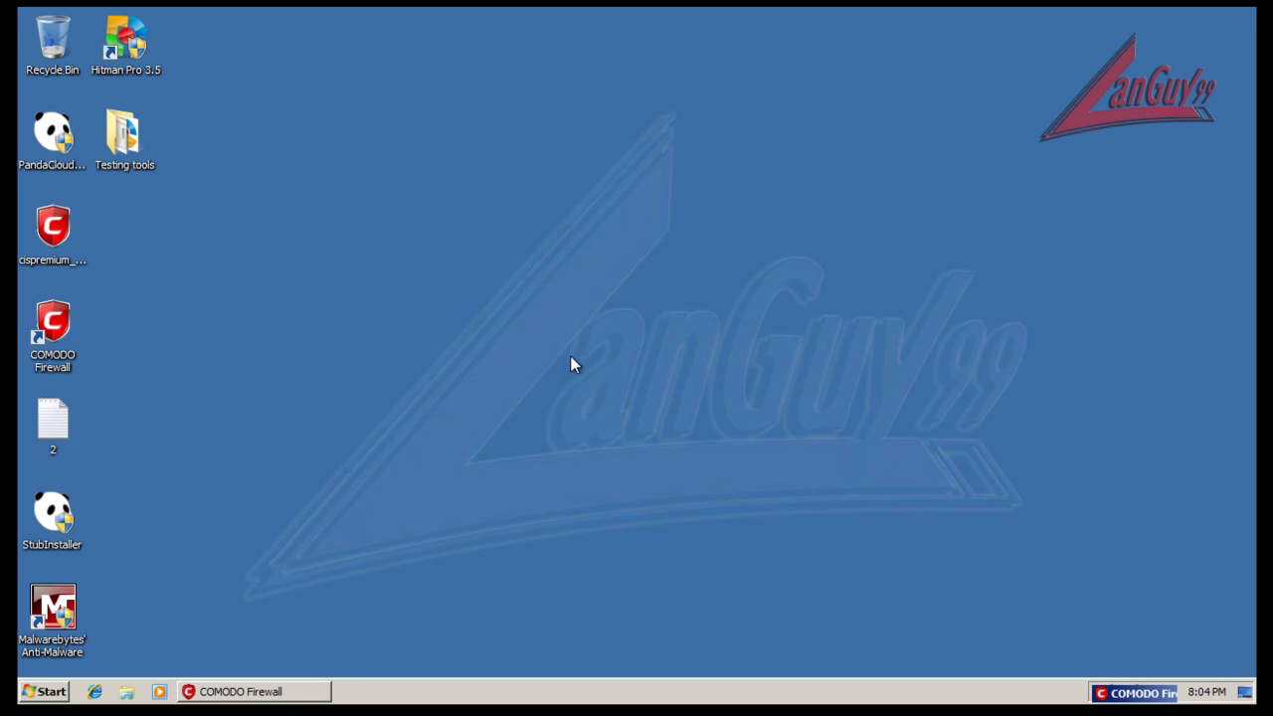
# Reopen Comodo, review the Defense+ execution control exclusions, cancel unchanged, and minimize the firewall
pyautogui.click(1098, 691)
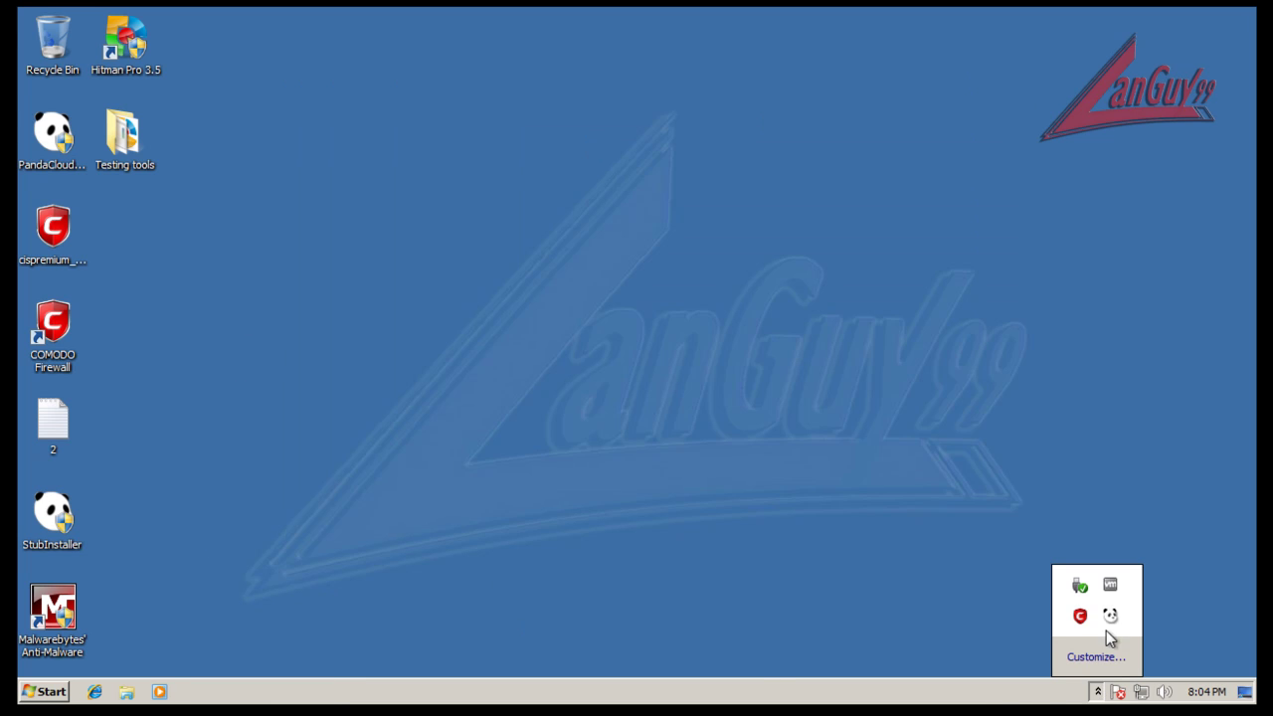
pyautogui.click(1080, 616)
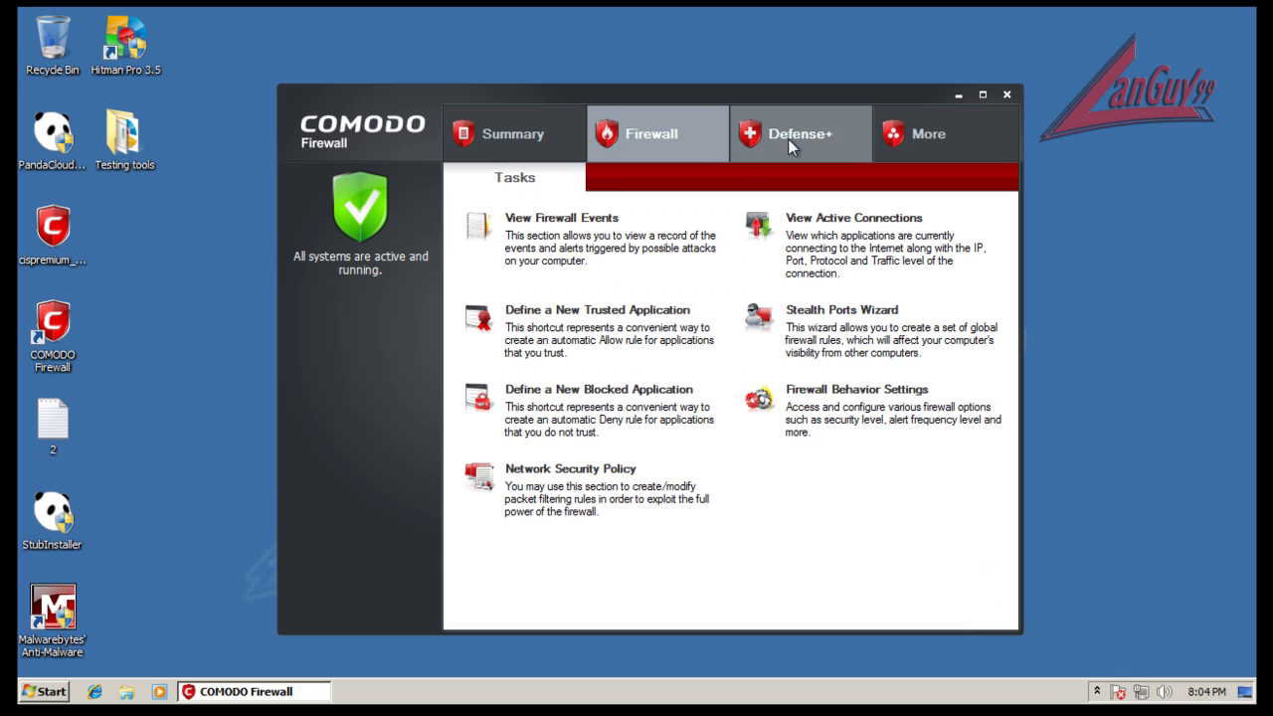
pyautogui.click(788, 141)
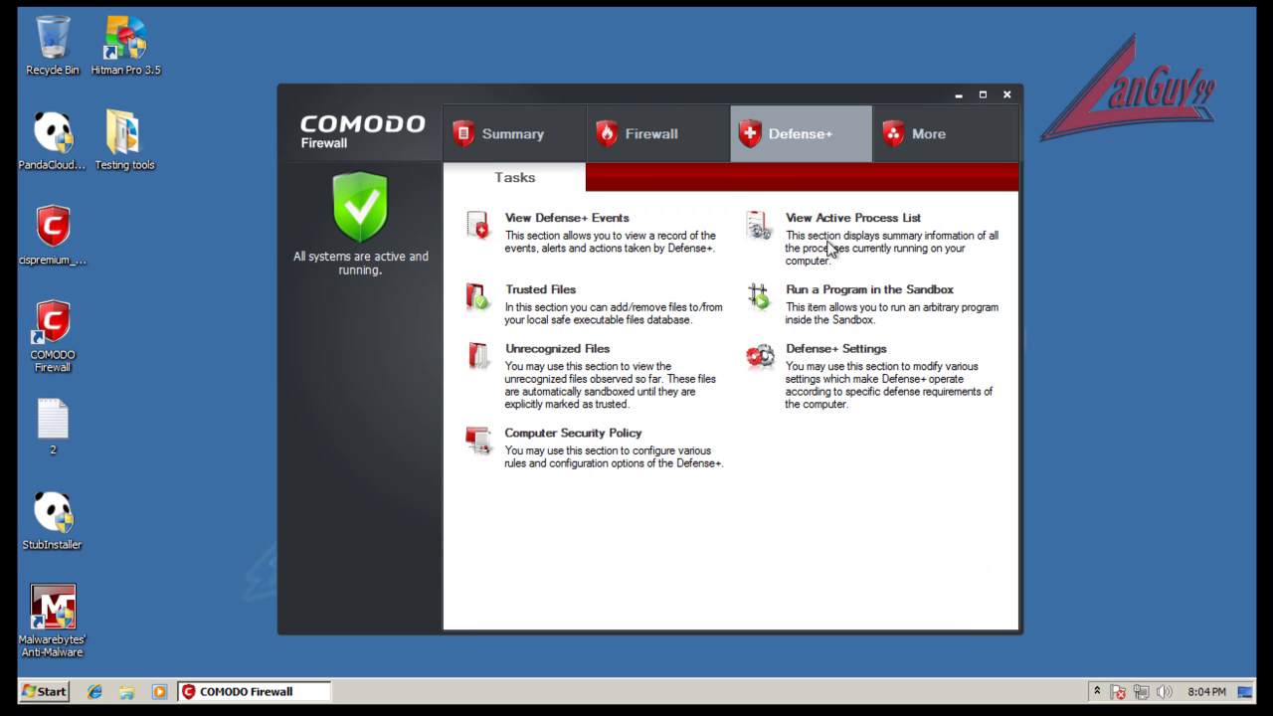
pyautogui.click(836, 349)
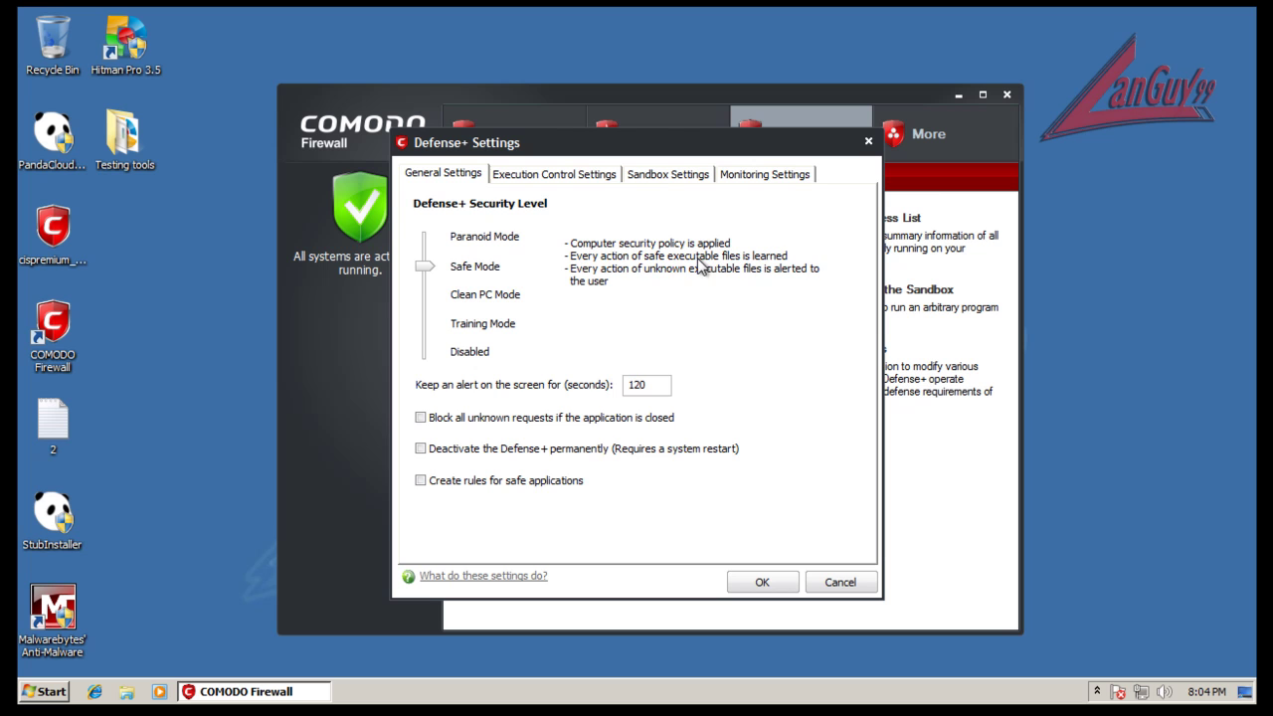
pyautogui.click(581, 176)
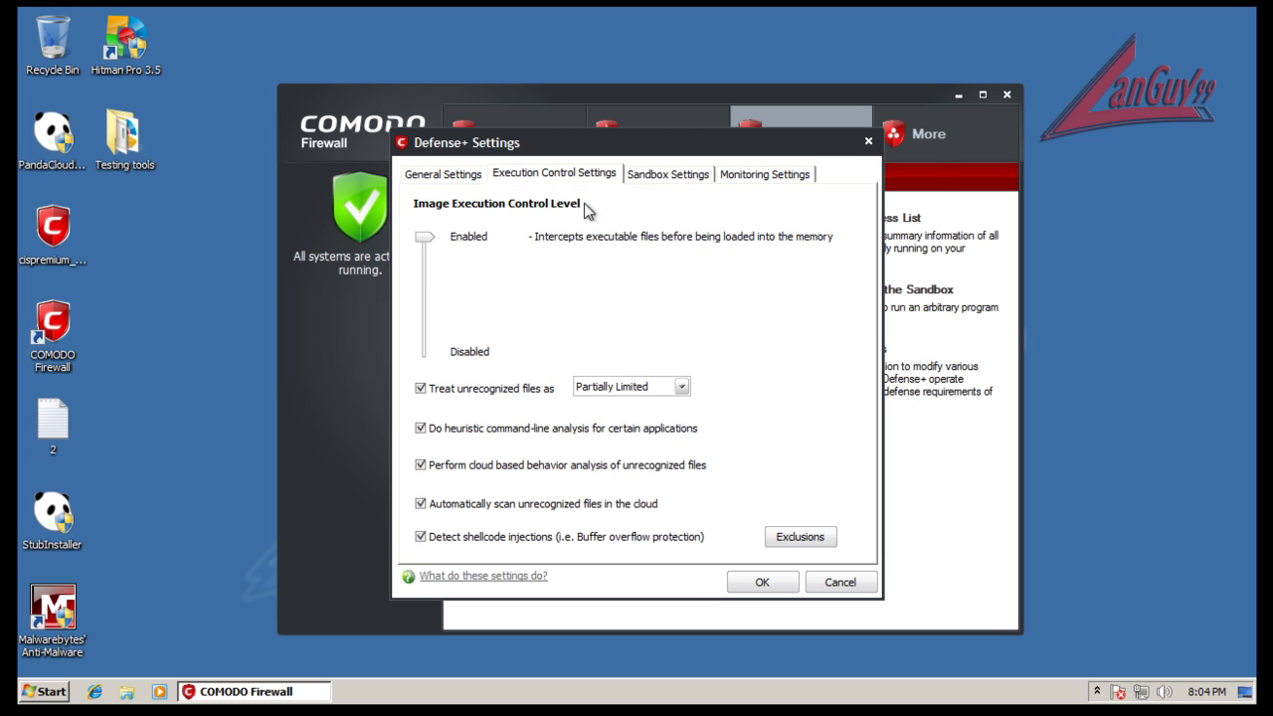
pyautogui.click(795, 538)
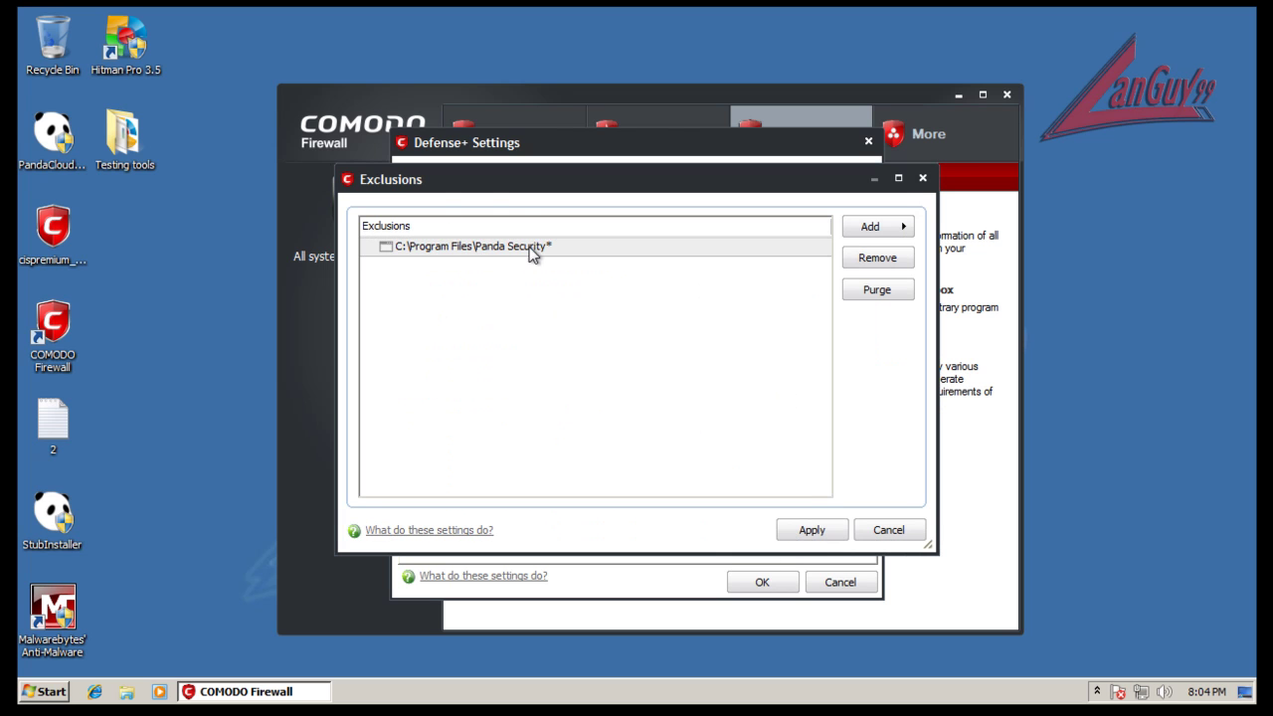
pyautogui.click(867, 529)
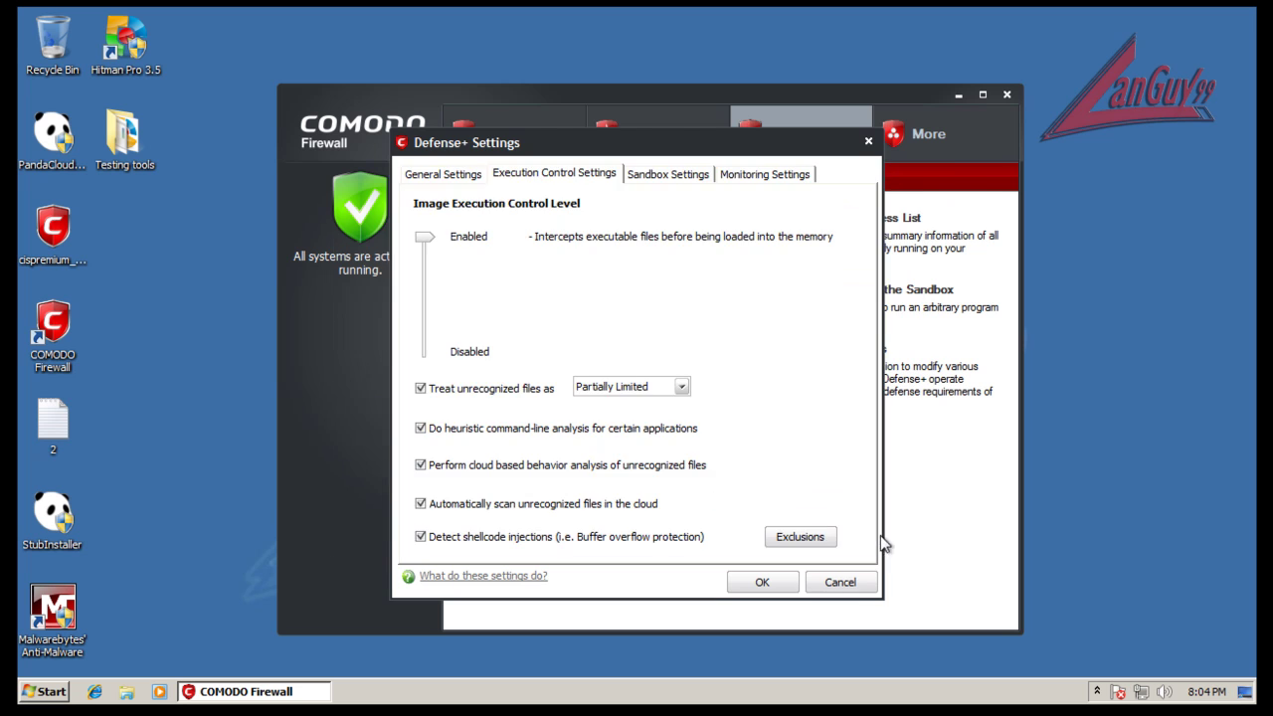
pyautogui.click(852, 587)
pyautogui.click(1005, 95)
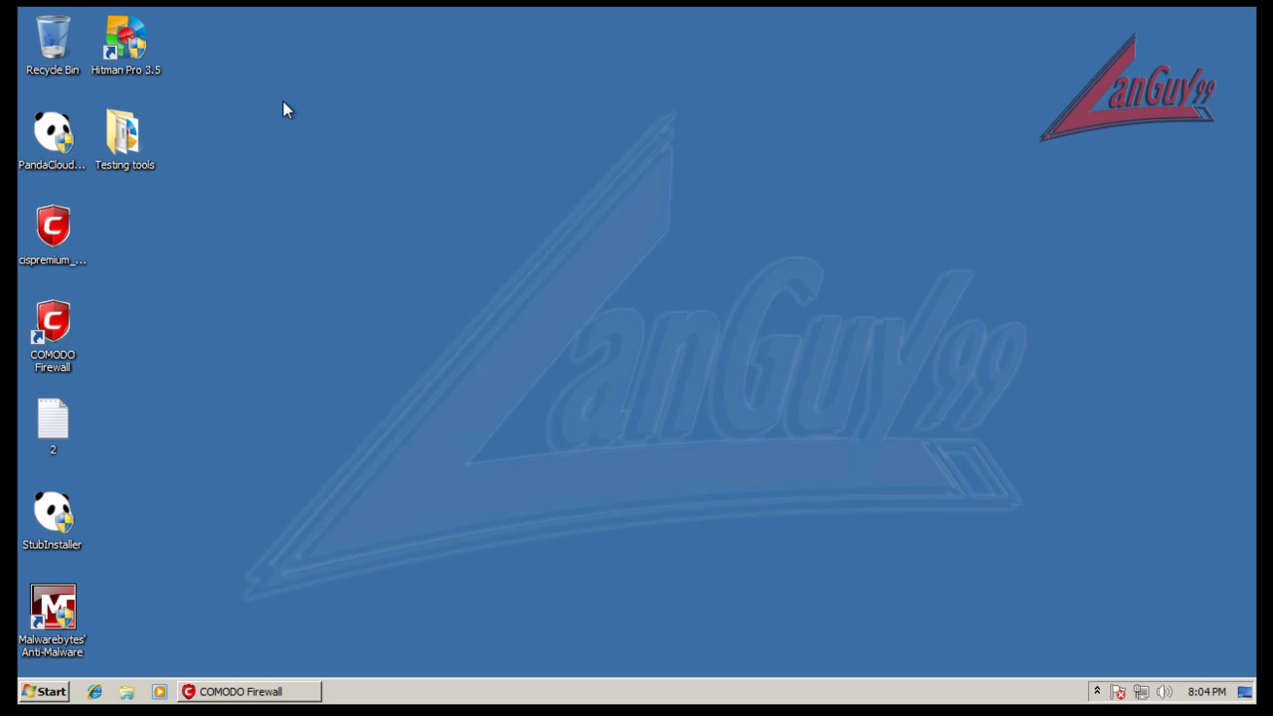
# Run procexp from Testing tools > Process explorer, accept the licence, and close the folder
pyautogui.doubleClick(123, 136)
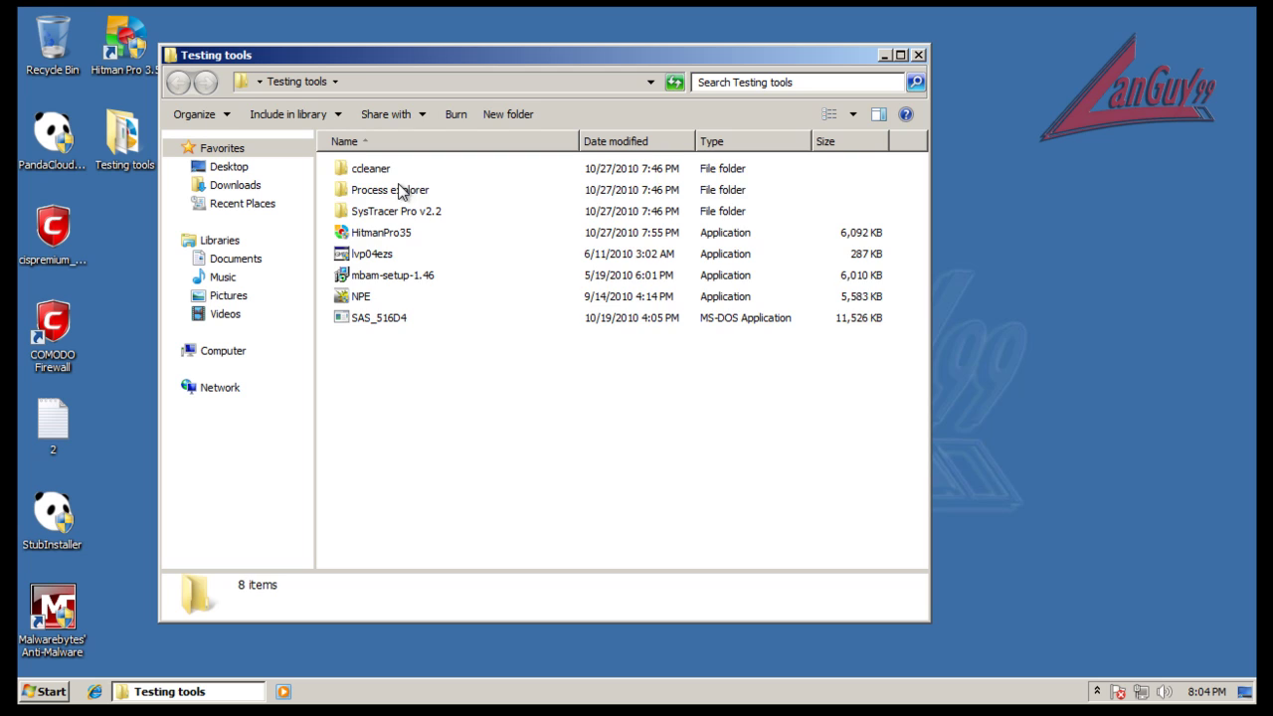
pyautogui.doubleClick(401, 191)
pyautogui.click(369, 195)
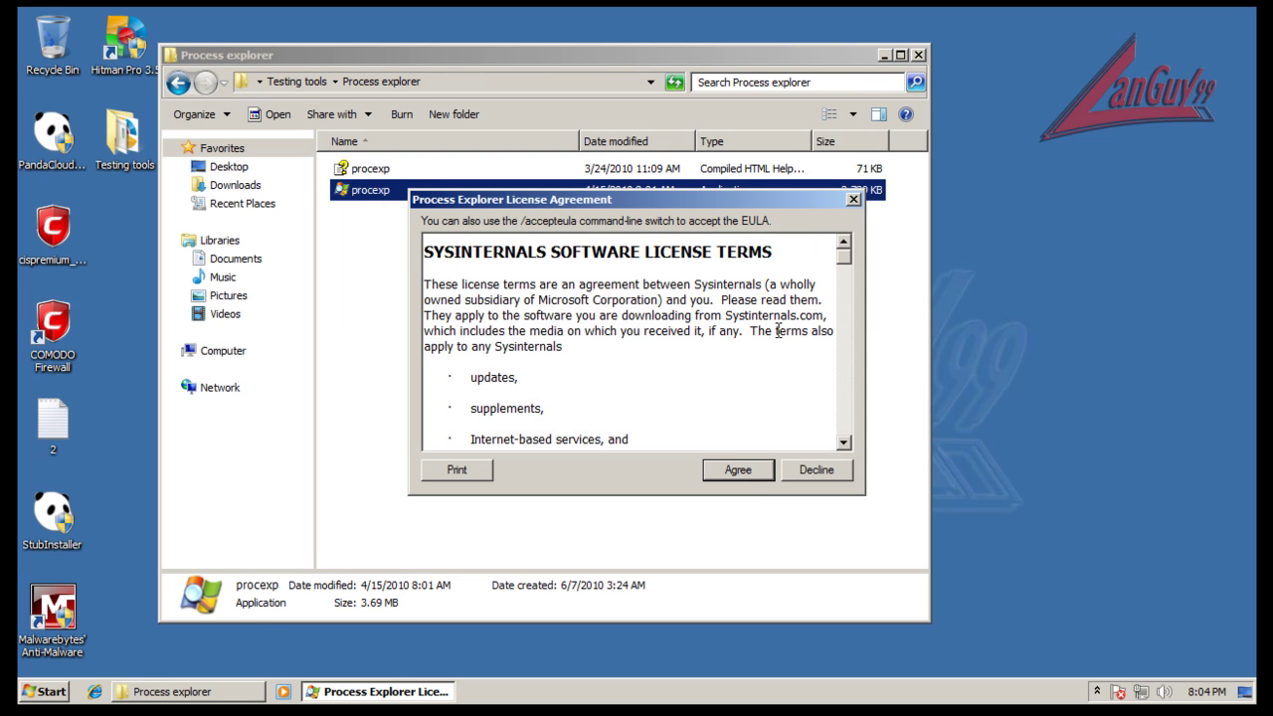
pyautogui.click(745, 478)
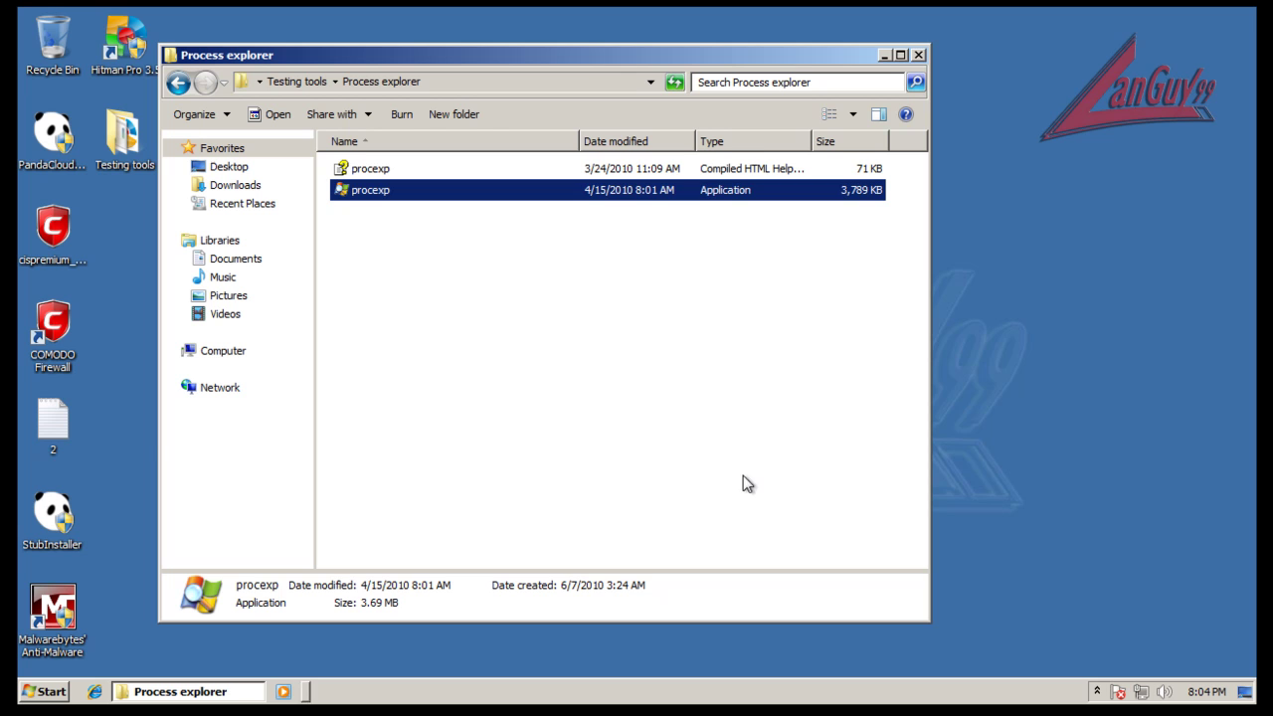
pyautogui.click(918, 55)
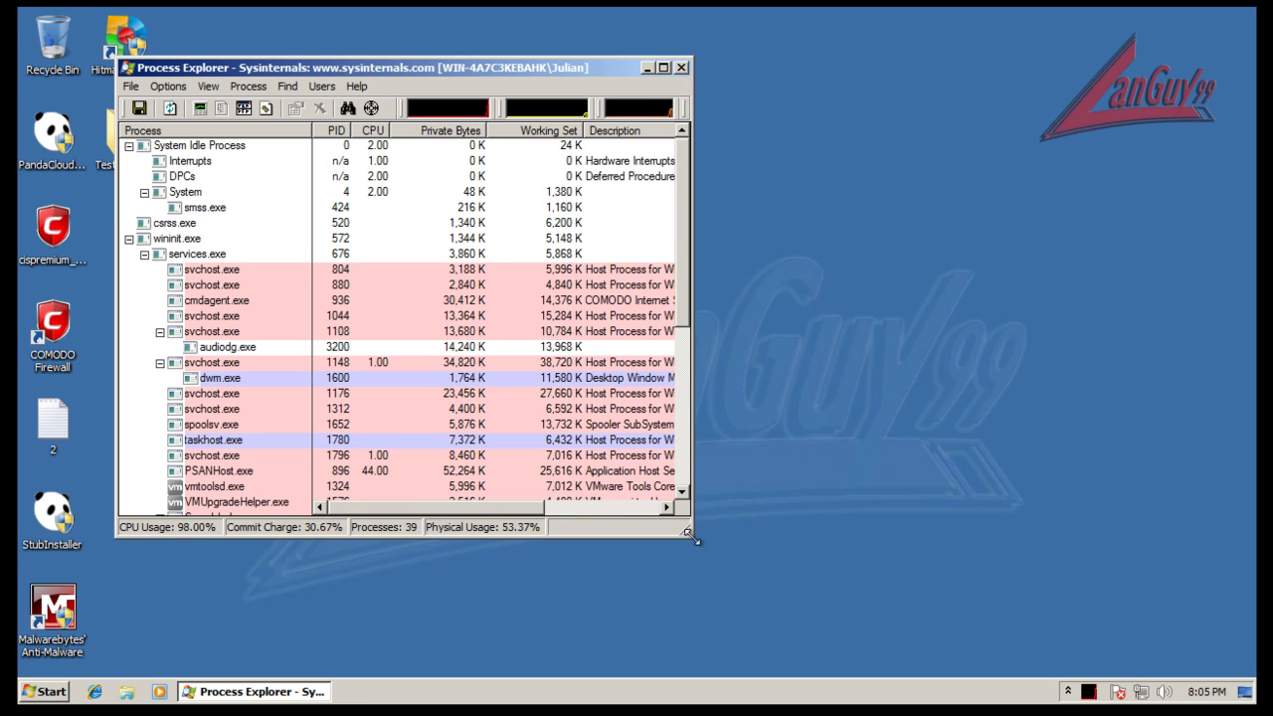
# Enlarge the Process Explorer window and select cfp.exe, PSUNMain.exe and PSANHost.exe
pyautogui.moveTo(688, 534); pyautogui.dragTo(829, 644)
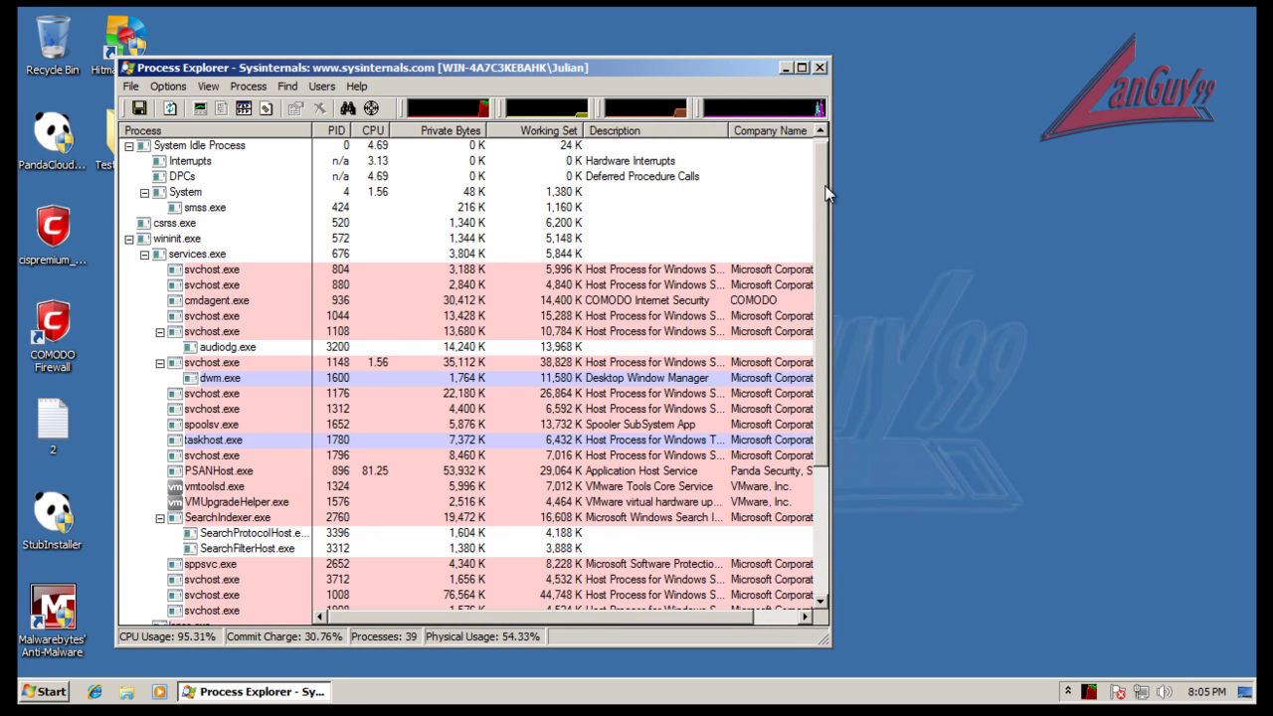
pyautogui.scroll(-4, 810, 300)
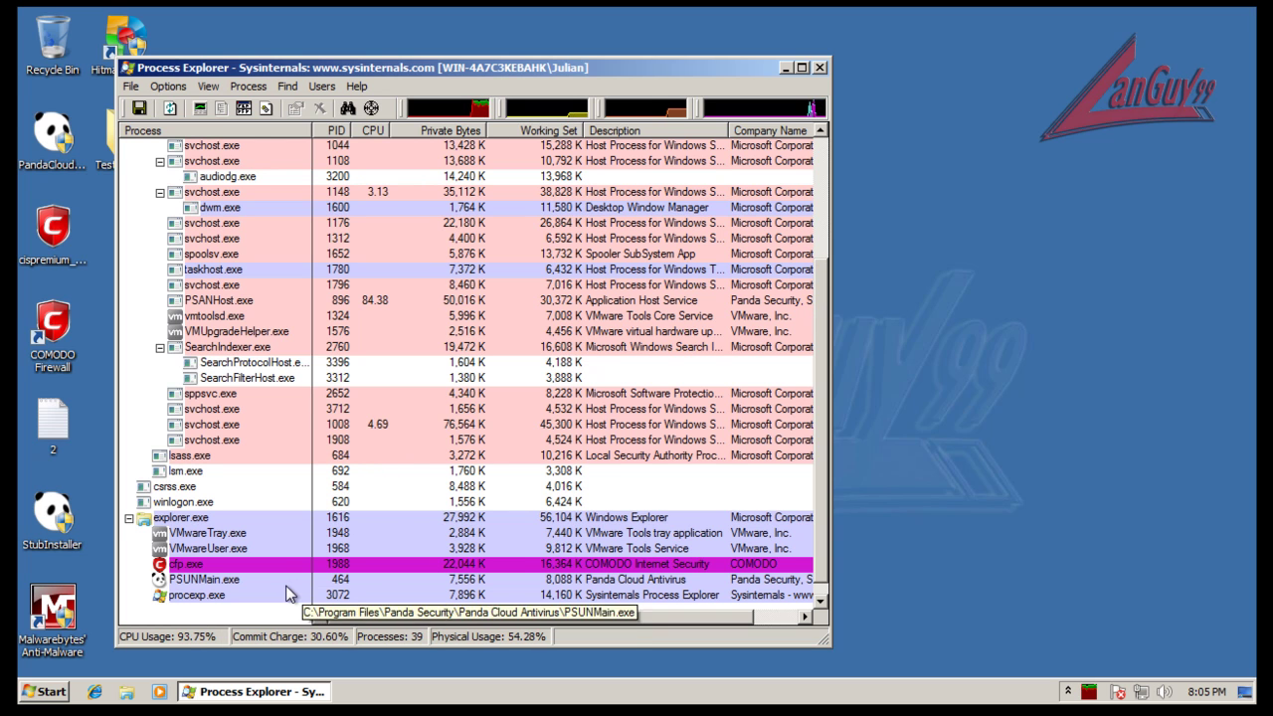
pyautogui.click(559, 567)
pyautogui.click(555, 583)
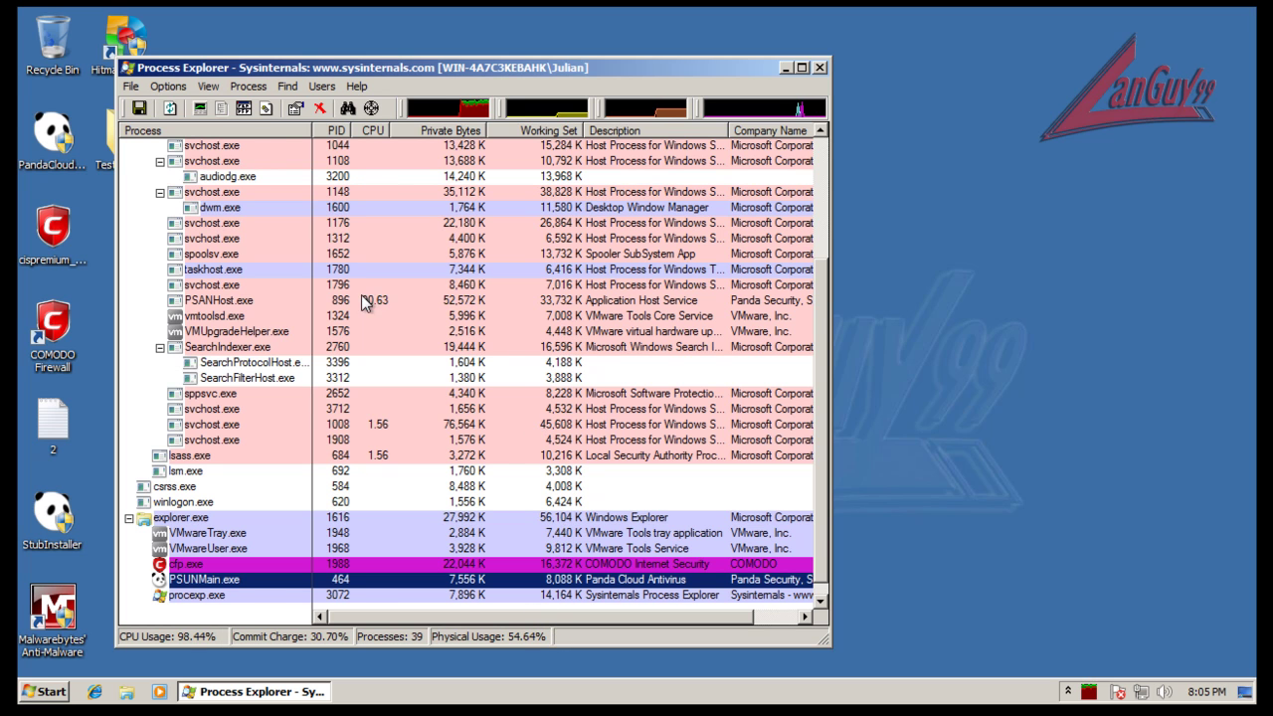
pyautogui.click(309, 300)
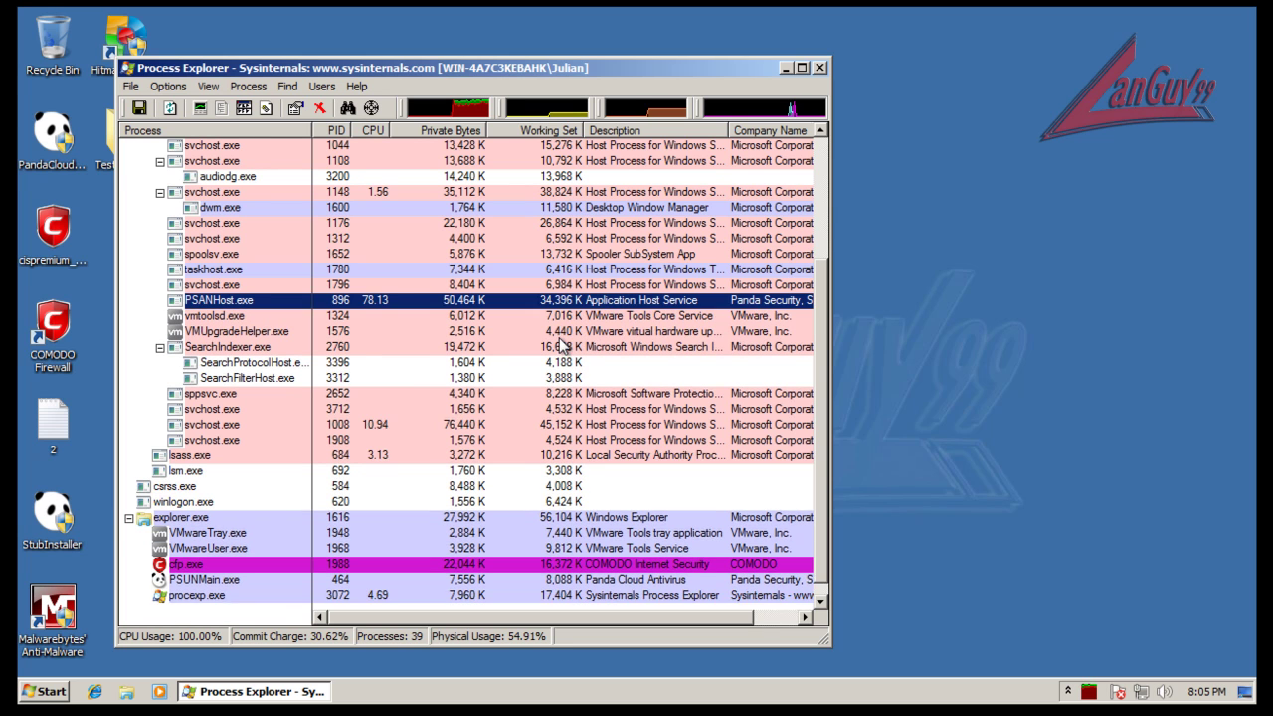
pyautogui.scroll(1, 562, 345)
pyautogui.scroll(1, 560, 314)
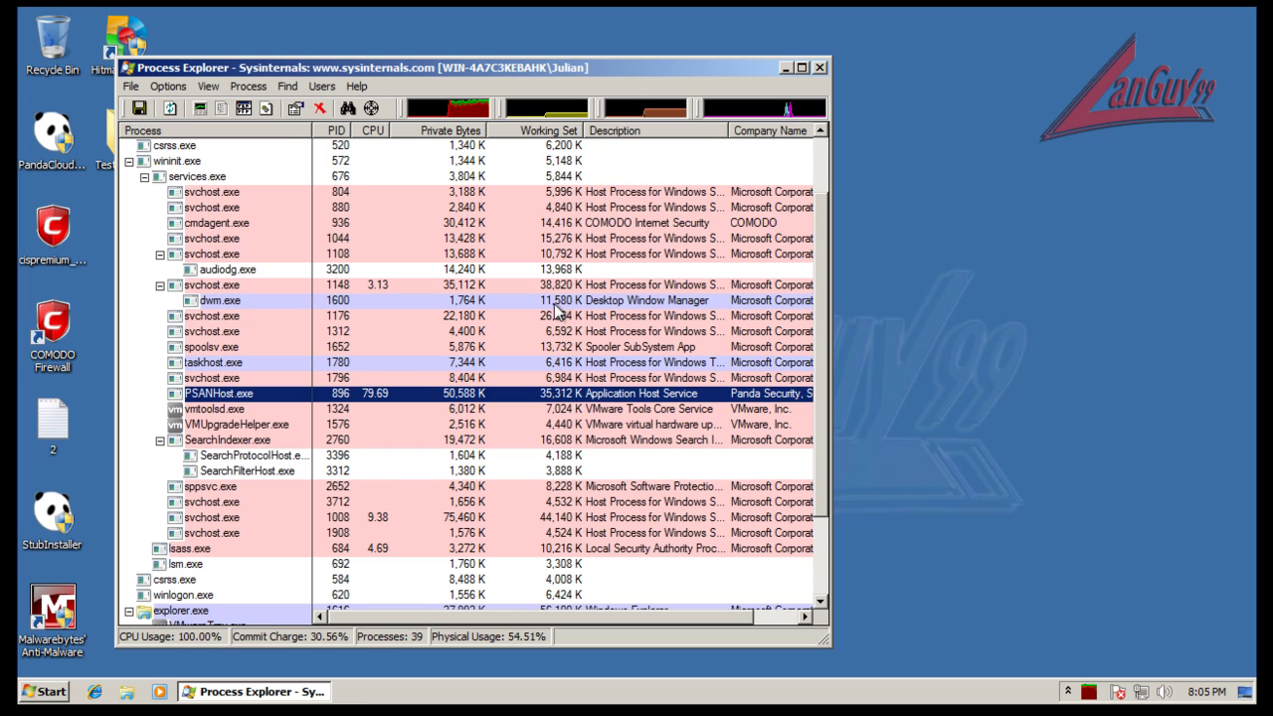
# Inspect memory use of Comodo's cmdagent.exe and Panda's PSANHost.exe, then minimize Process Explorer
pyautogui.click(534, 229)
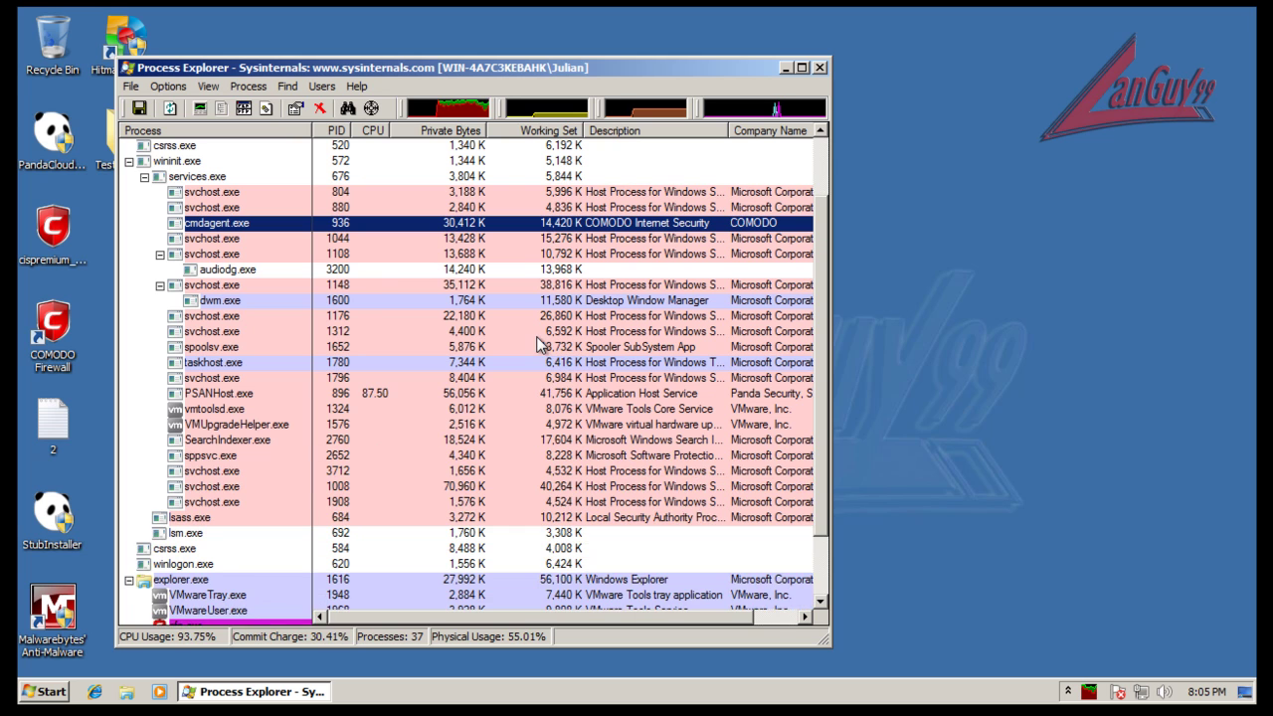
pyautogui.scroll(-2, 551, 383)
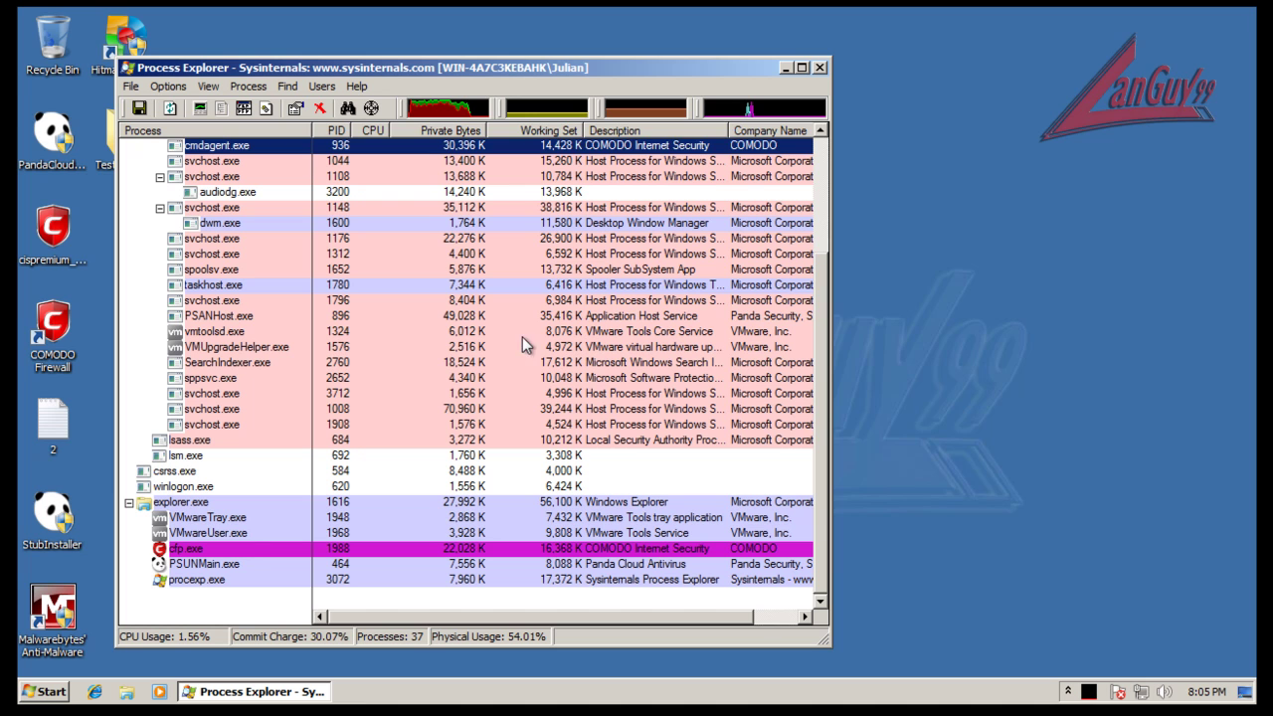
pyautogui.click(556, 316)
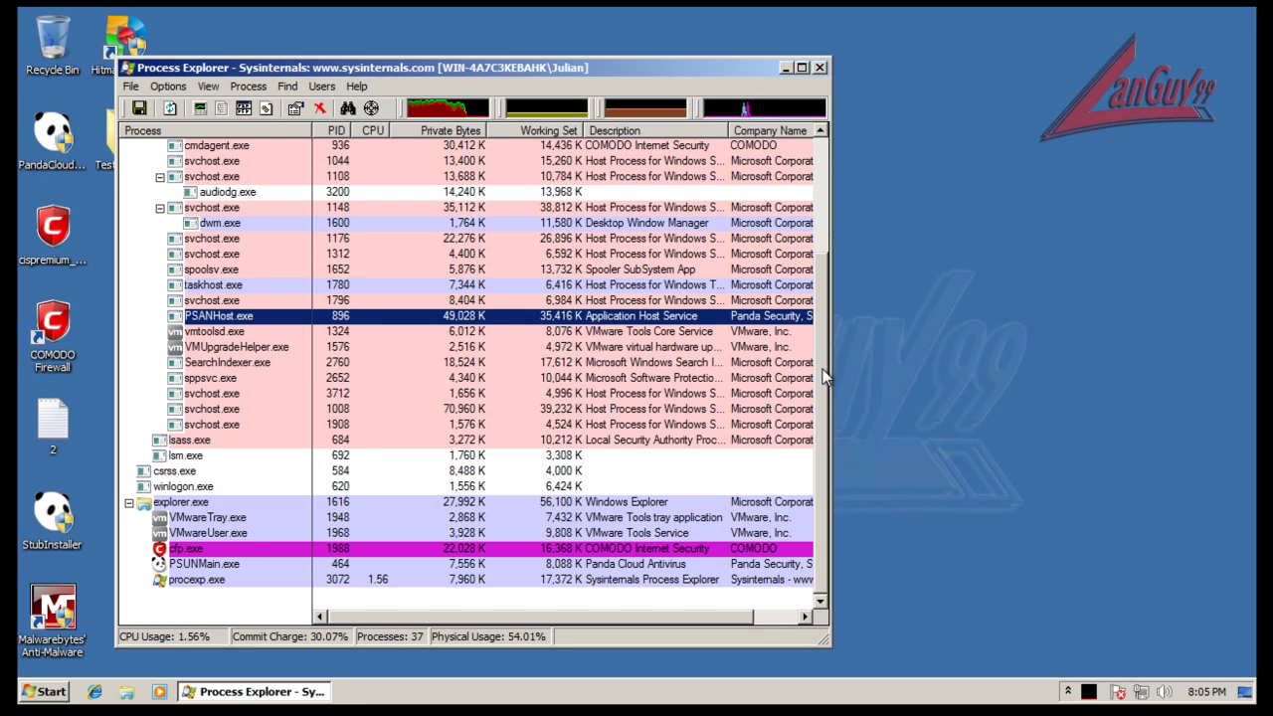
pyautogui.moveTo(831, 367); pyautogui.dragTo(974, 305)
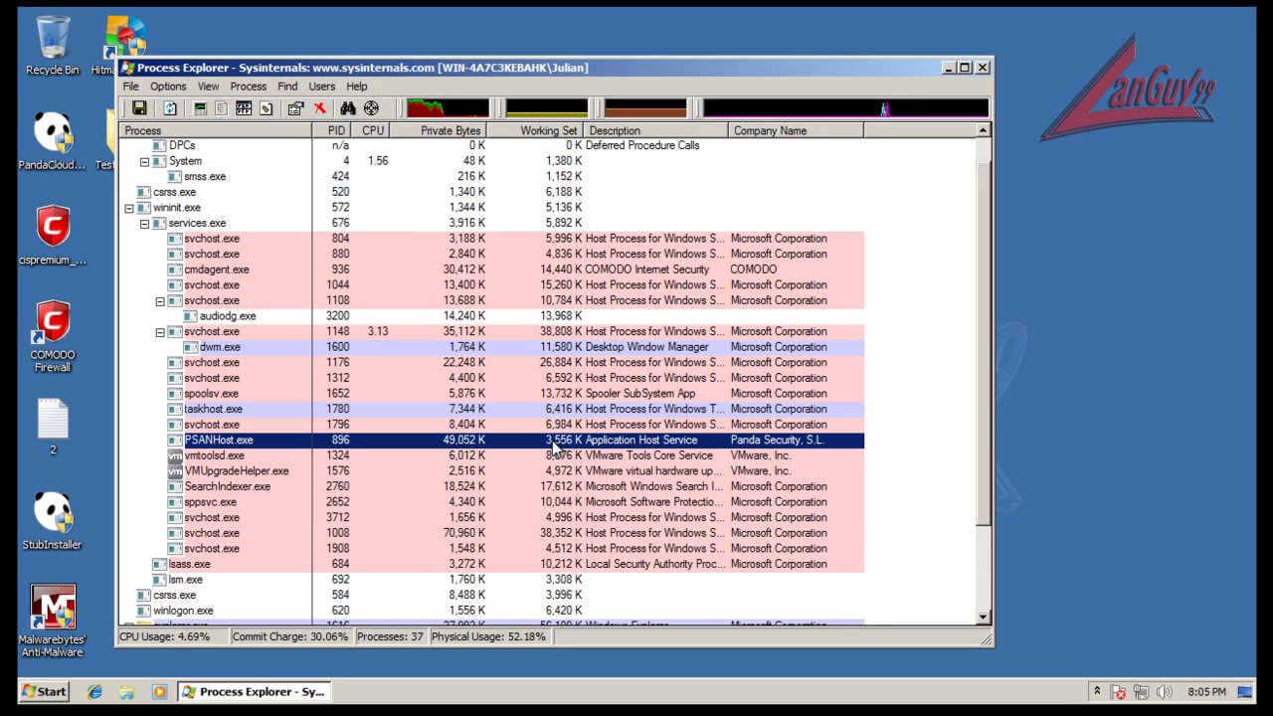
pyautogui.scroll(-2, 554, 447)
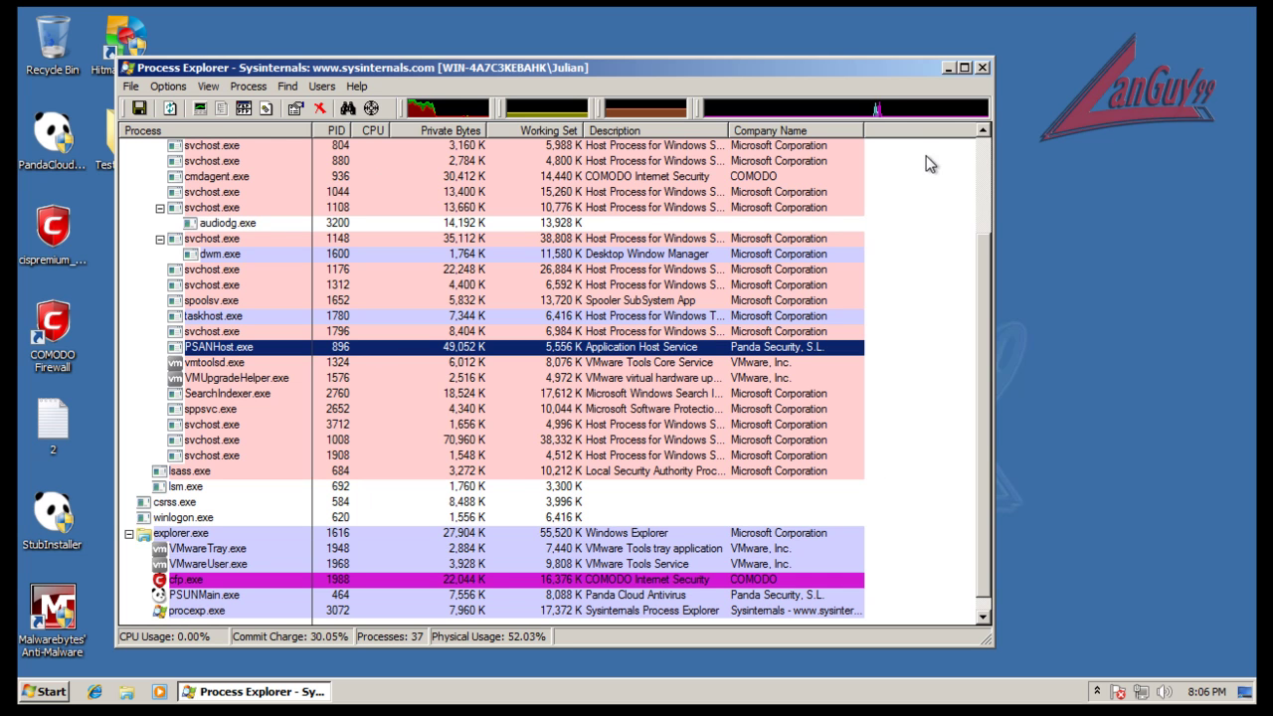
pyautogui.click(982, 67)
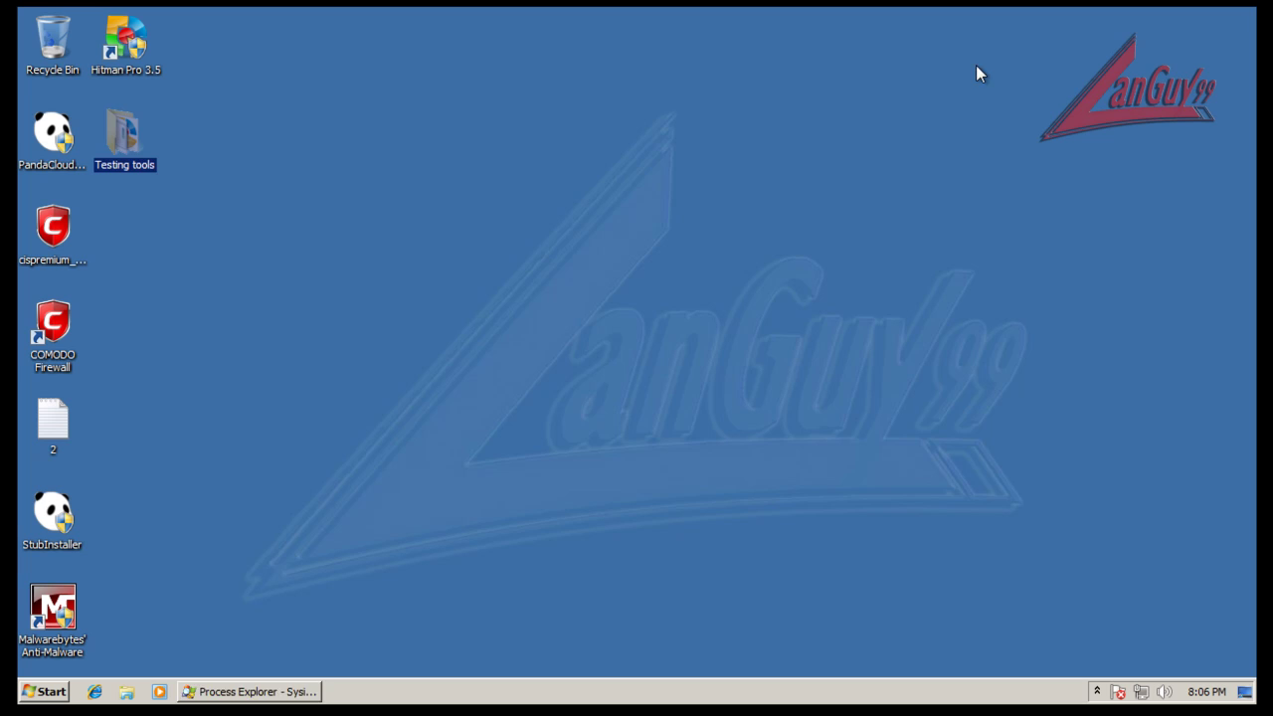